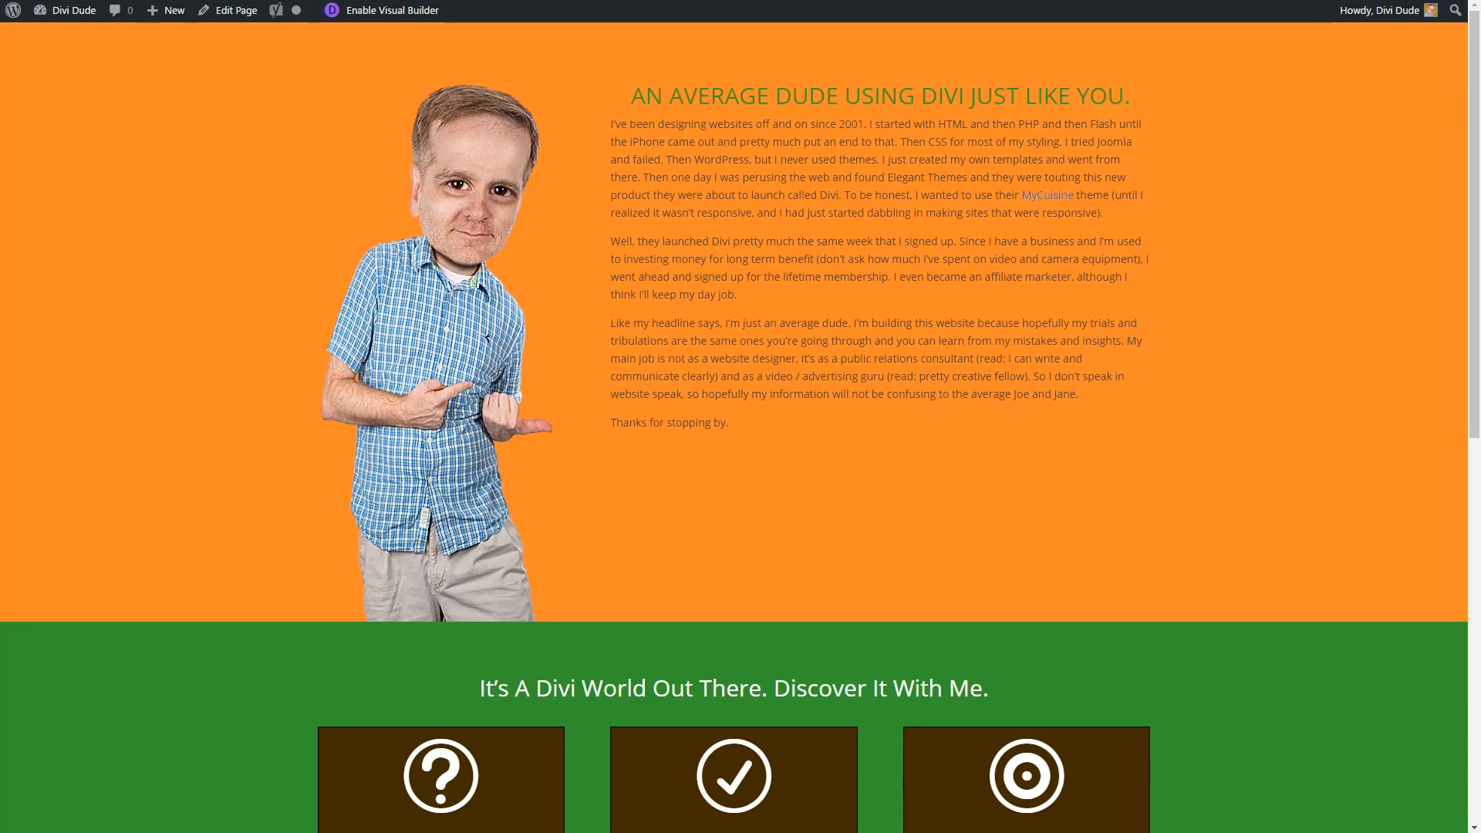
# Scroll down and back up the live home page to confirm it lacks a site header.
pyautogui.scroll(-10, 702, 534)
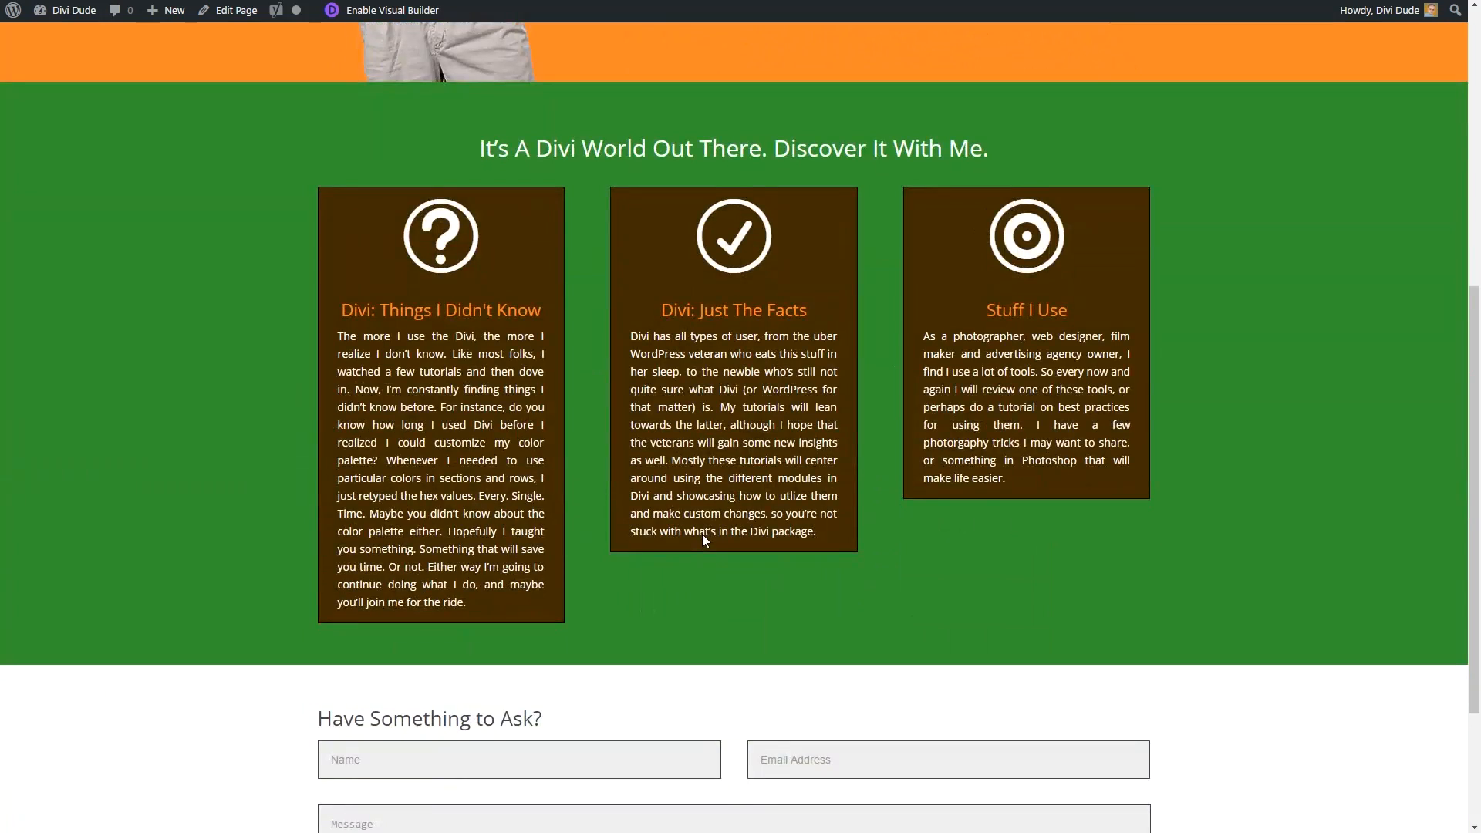
pyautogui.scroll(10, 704, 541)
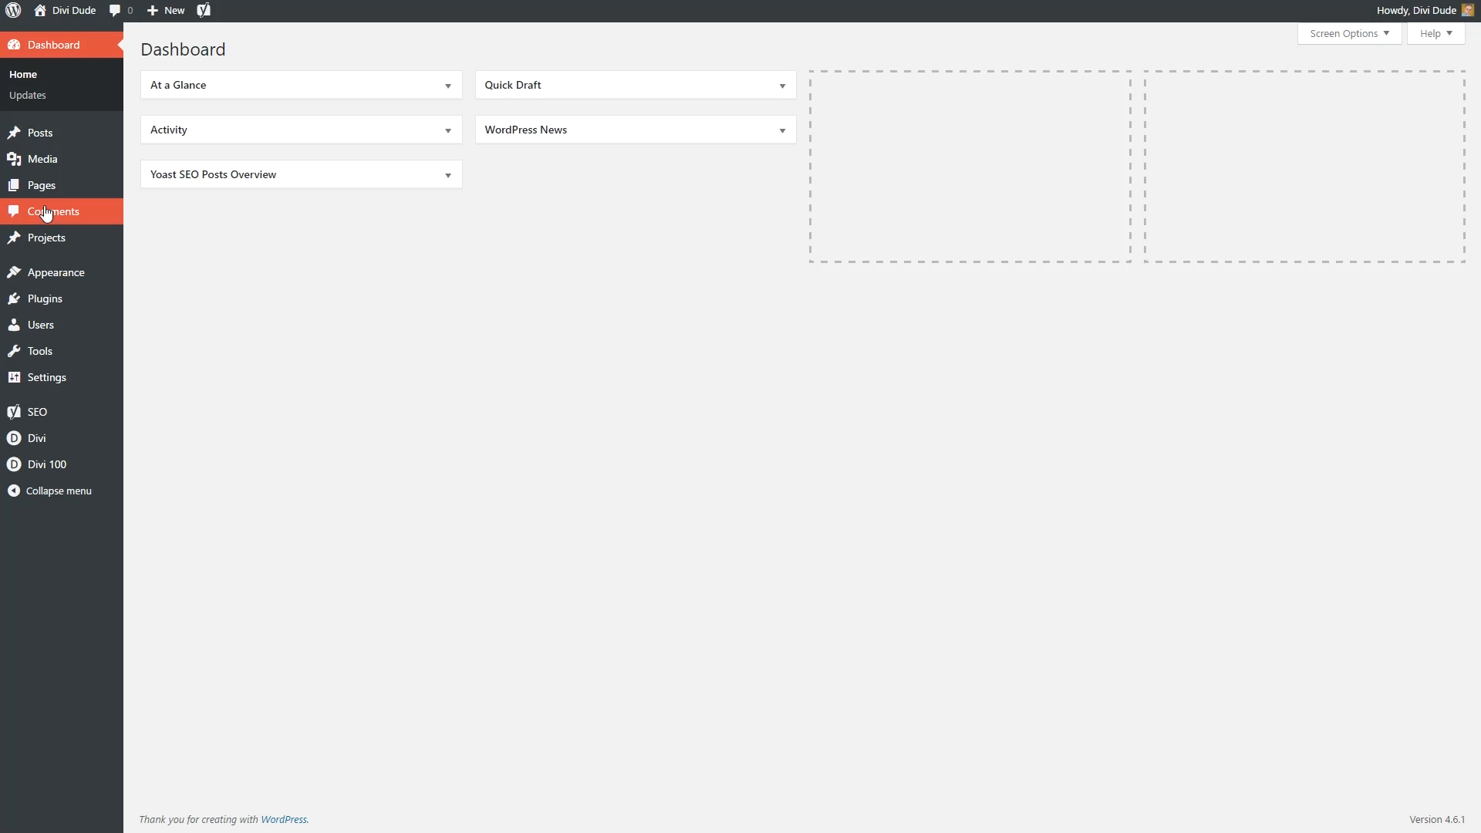
# Change the Home page's template to Default Template and update the page.
pyautogui.moveTo(37, 185)
pyautogui.click(150, 187)
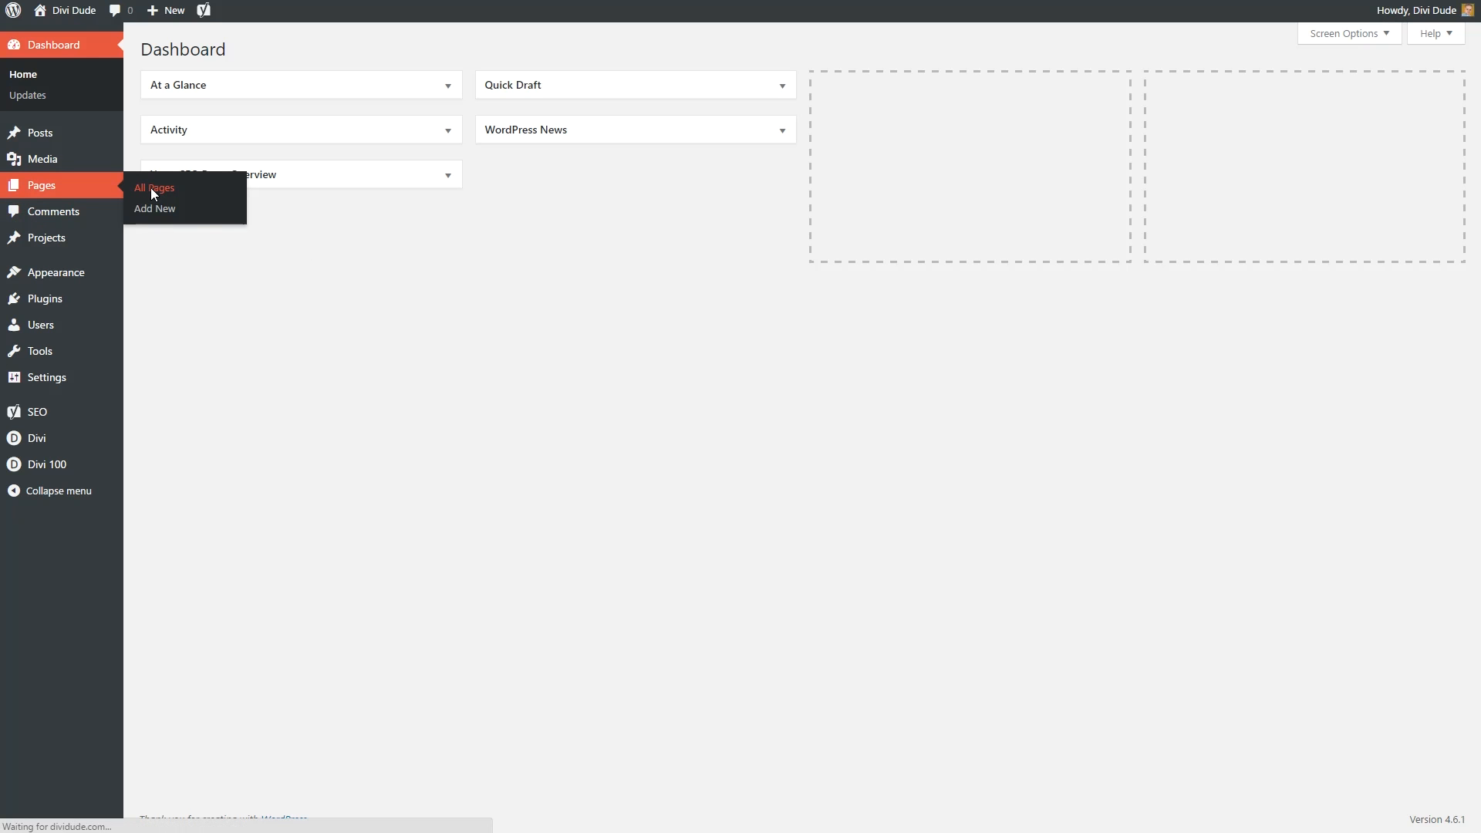
pyautogui.click(188, 250)
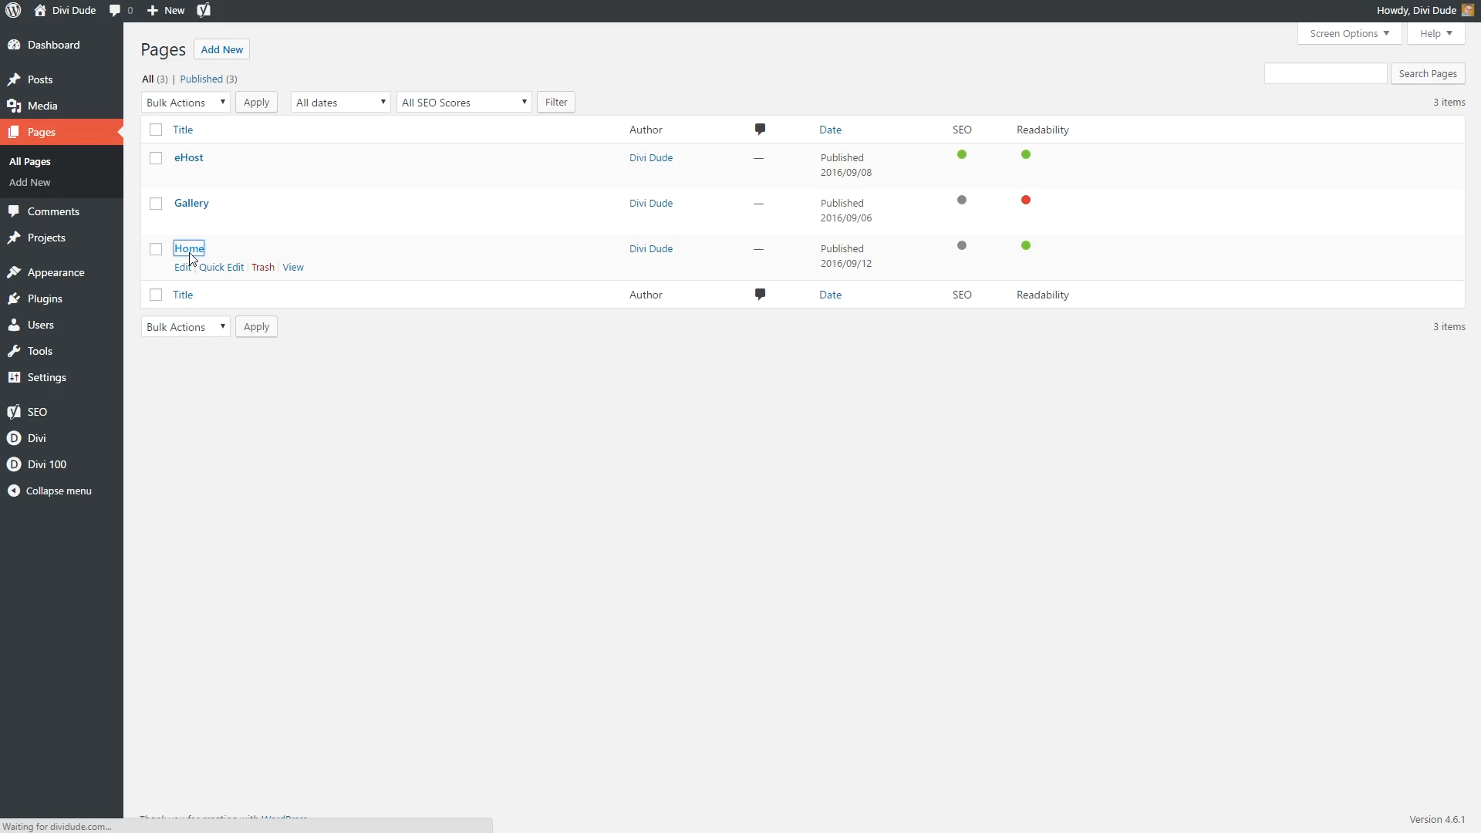
pyautogui.click(1321, 600)
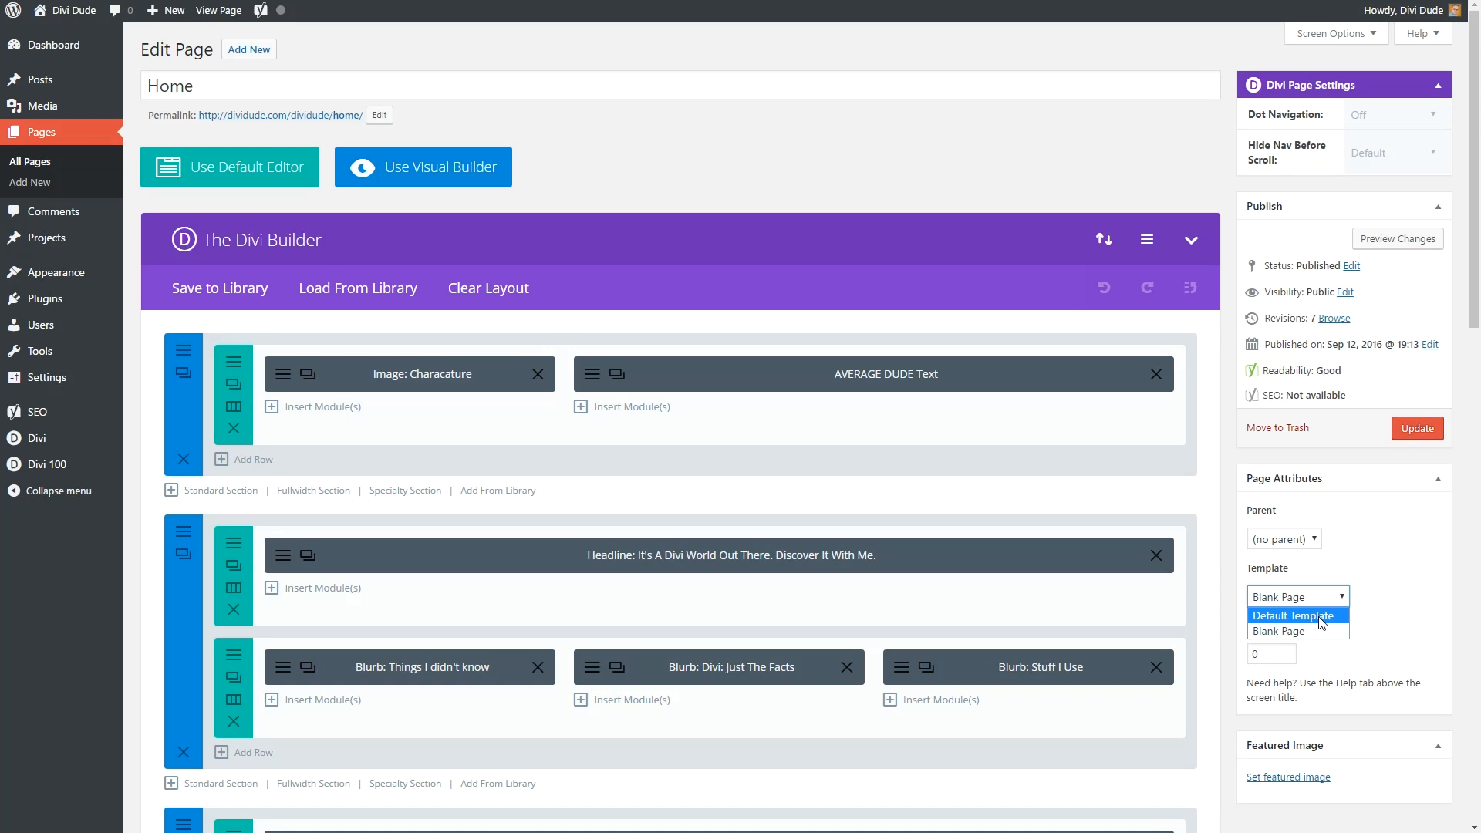
pyautogui.click(1318, 616)
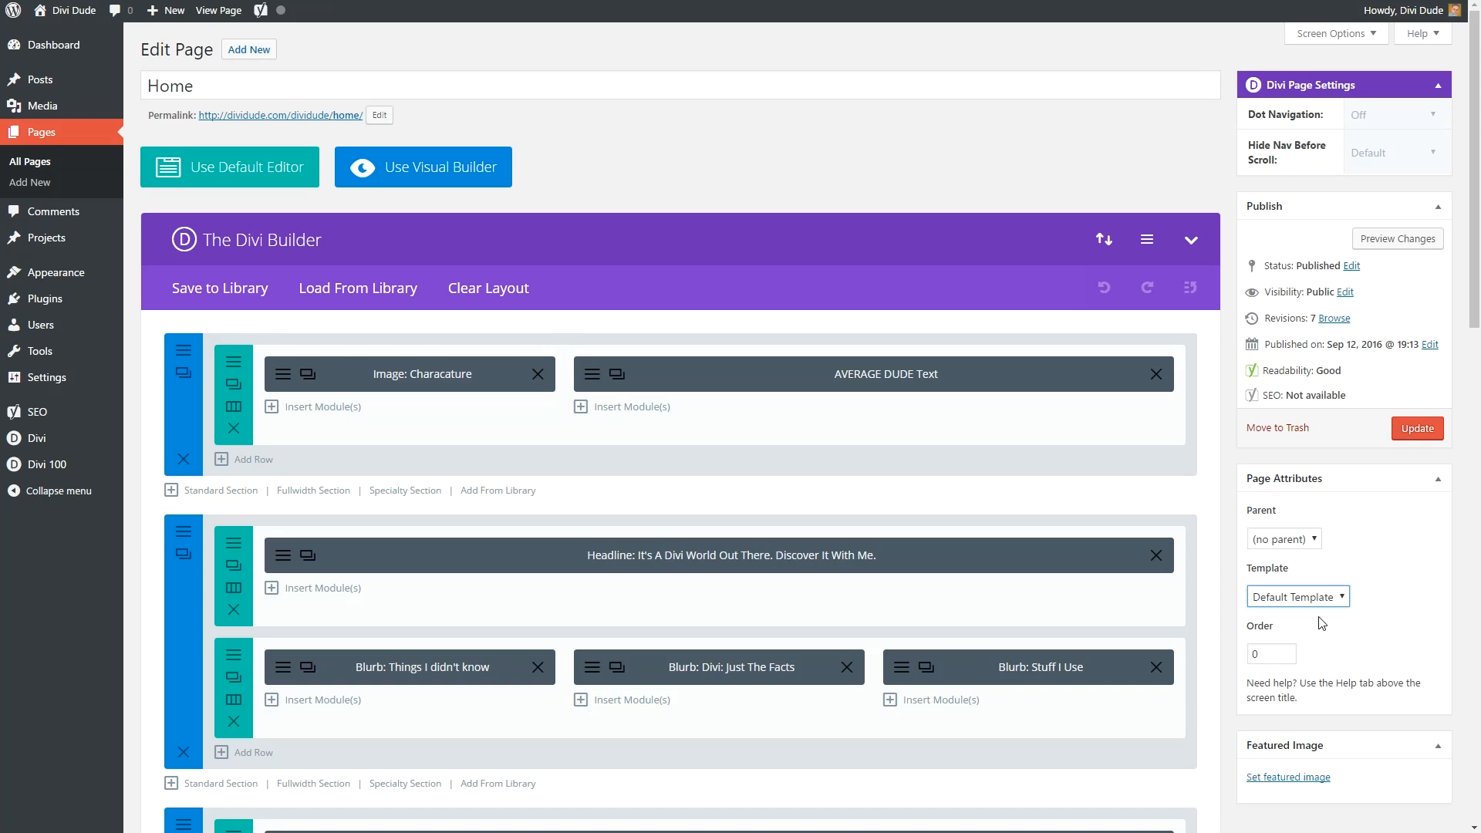
pyautogui.click(1420, 430)
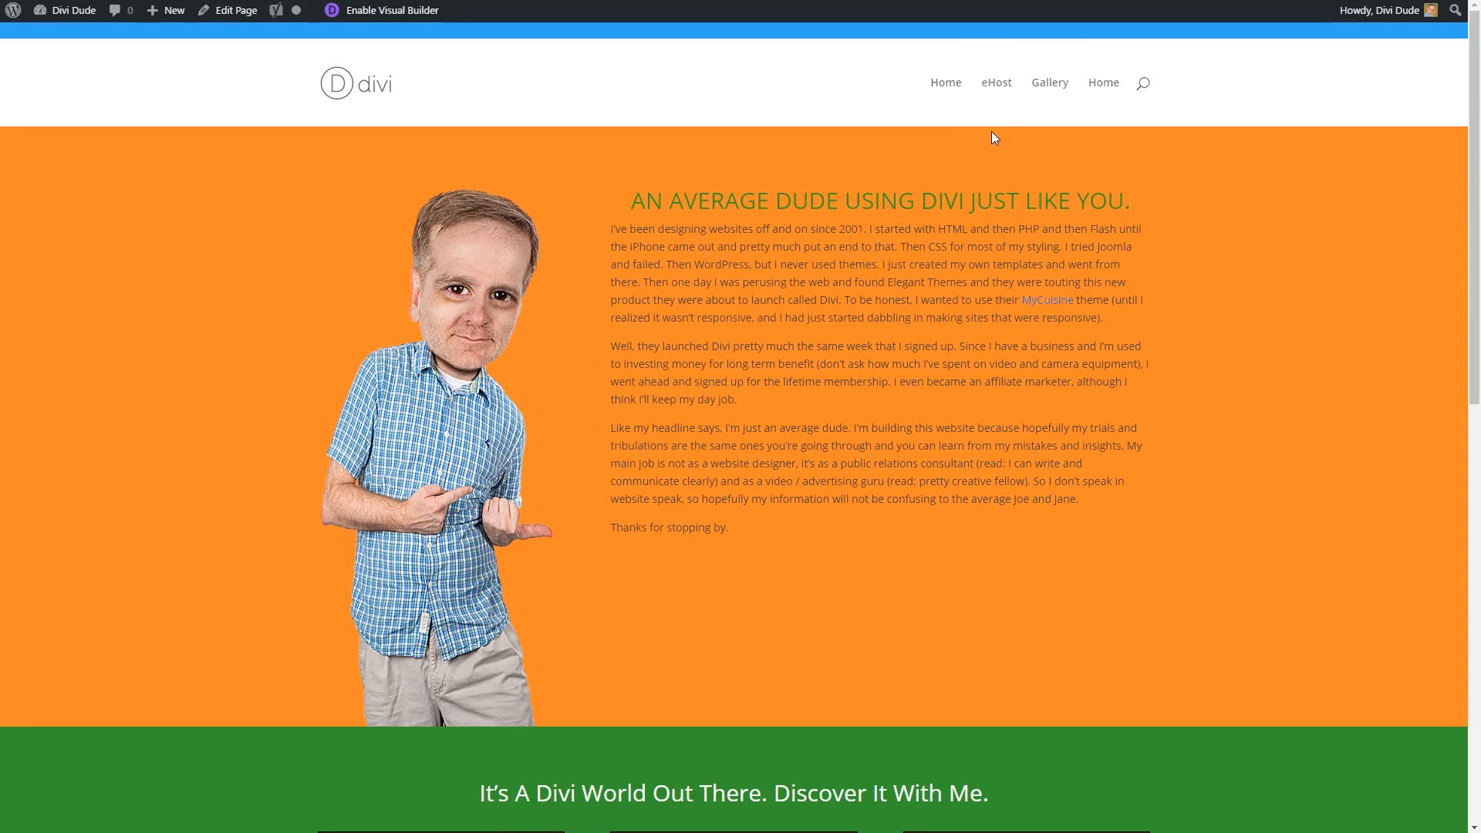
pyautogui.scroll(-10, 993, 135)
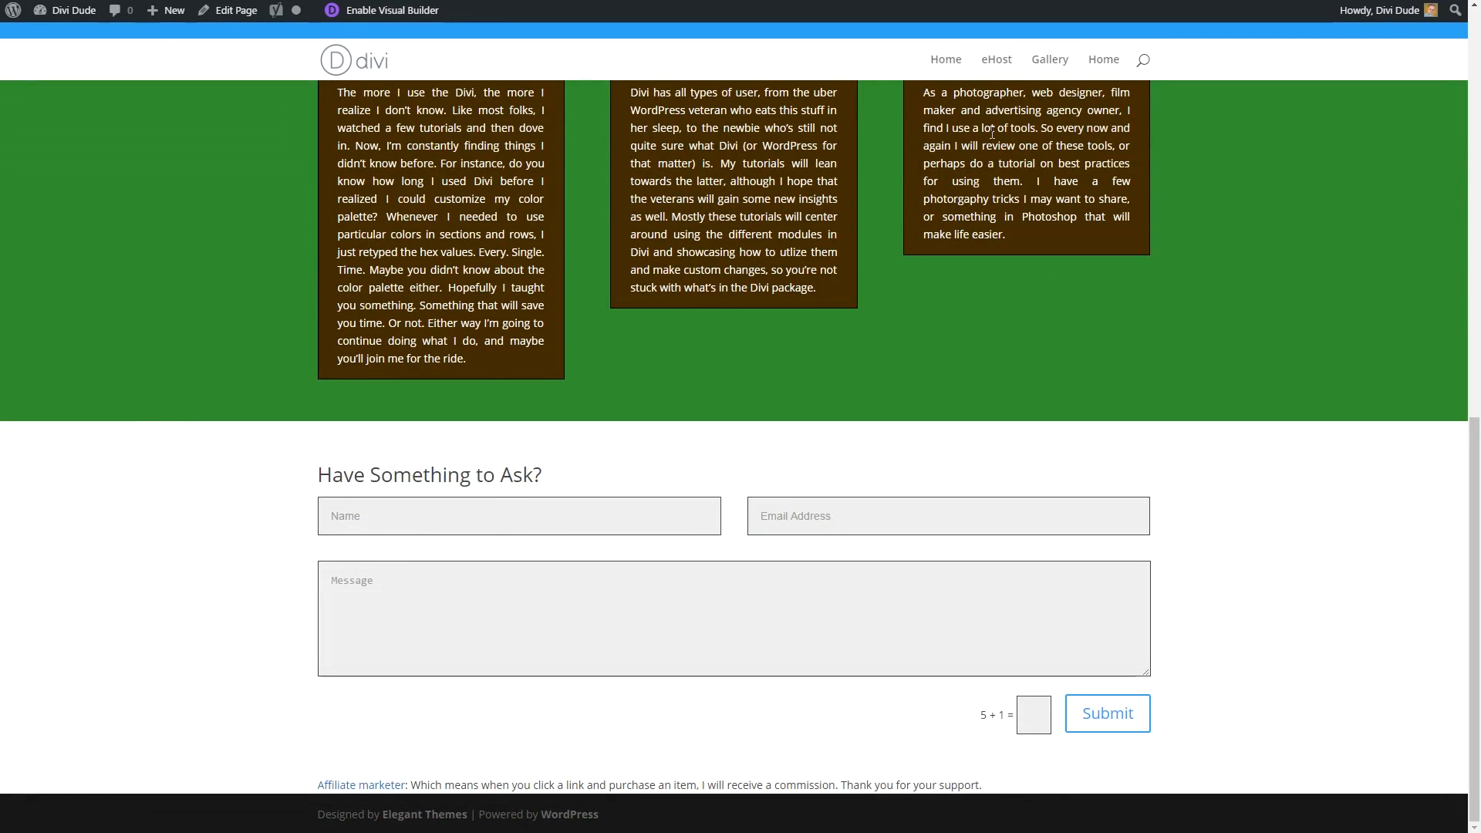
pyautogui.scroll(10, 992, 133)
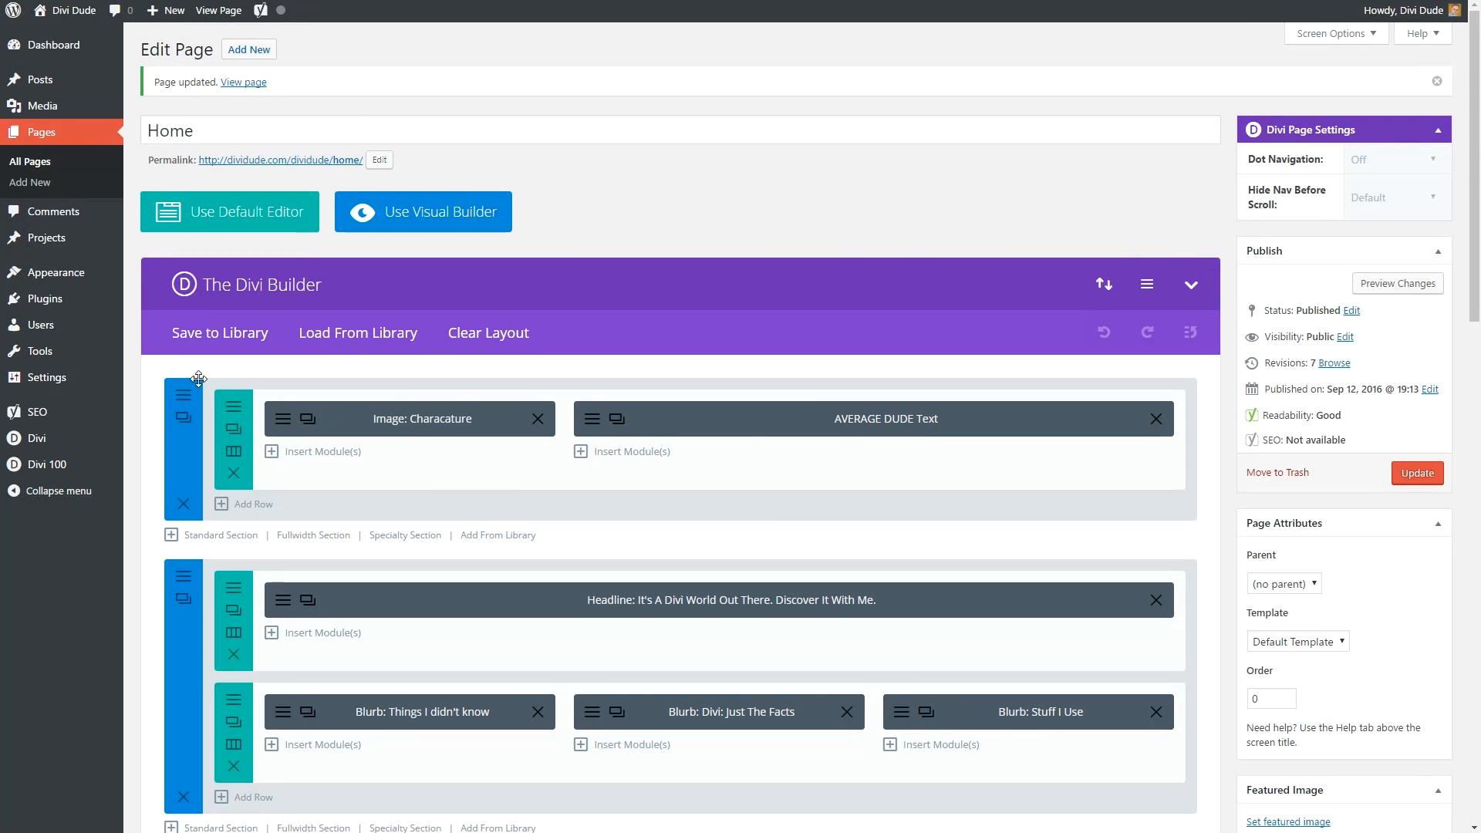
pyautogui.moveTo(59, 445)
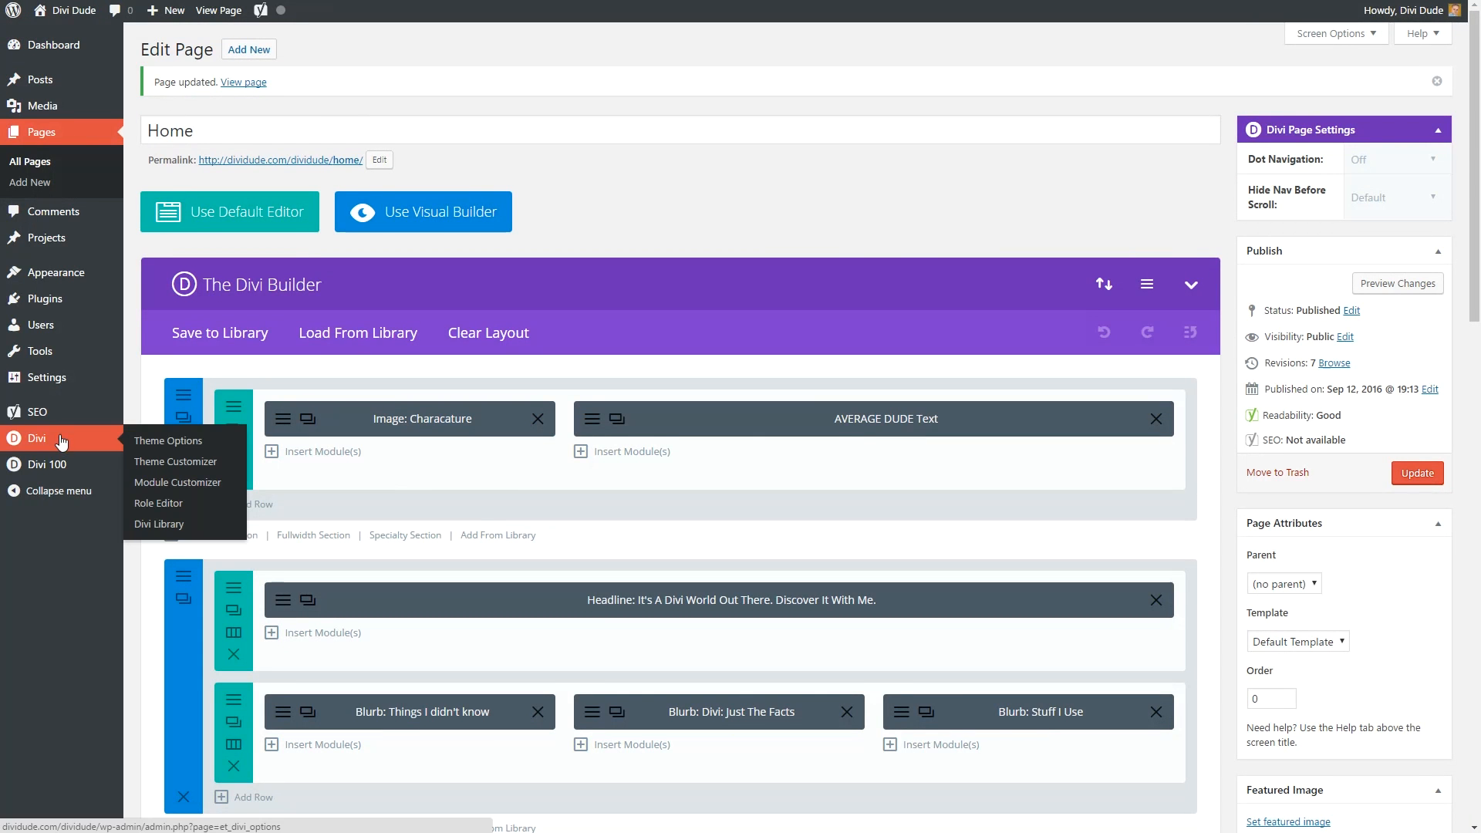
# In Divi Theme Options, set the existing diviDude_logo.png Media Library image as the logo.
pyautogui.click(182, 441)
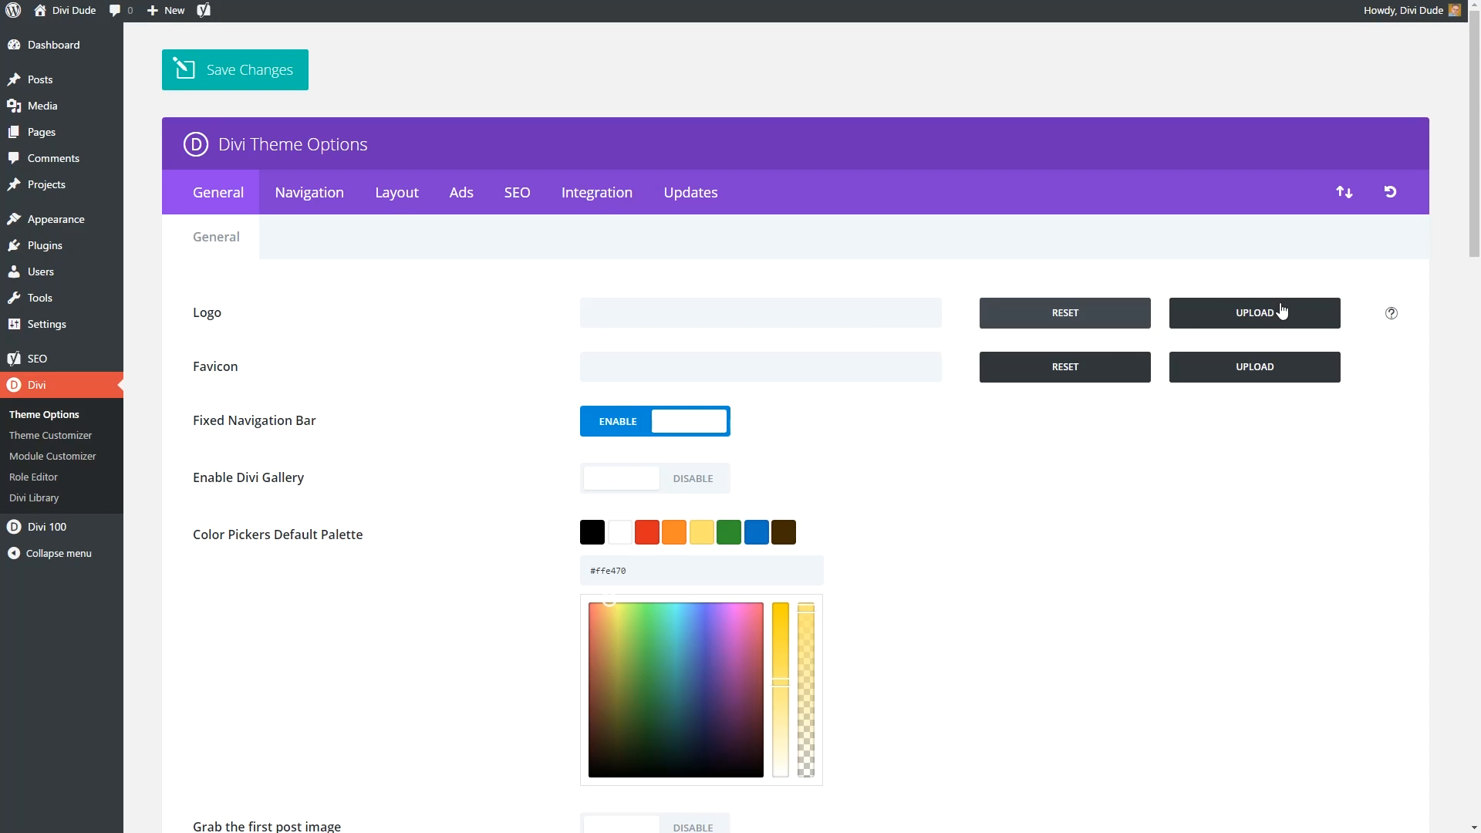
pyautogui.click(1281, 313)
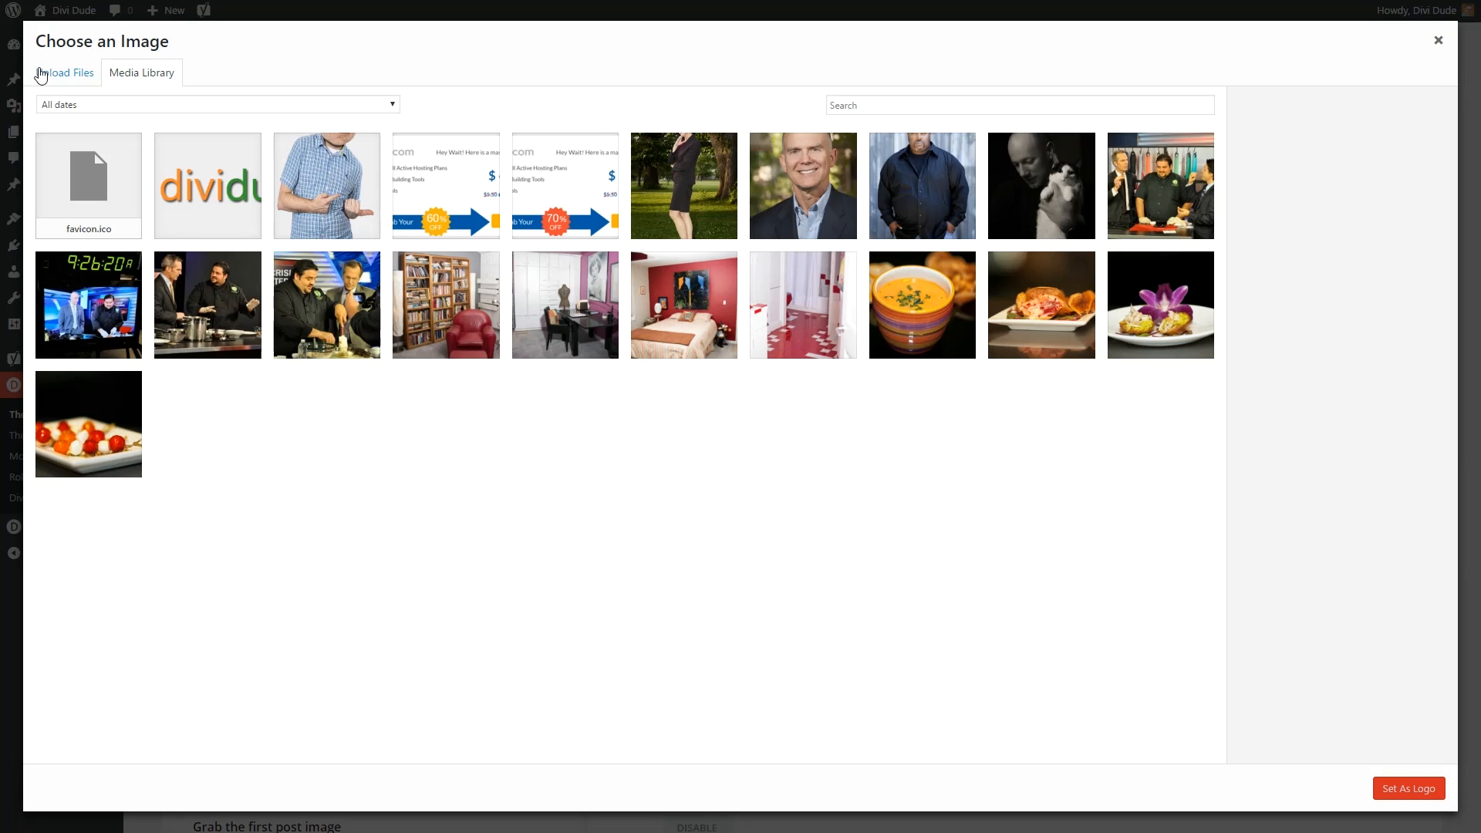
pyautogui.click(61, 75)
pyautogui.click(748, 378)
pyautogui.click(429, 62)
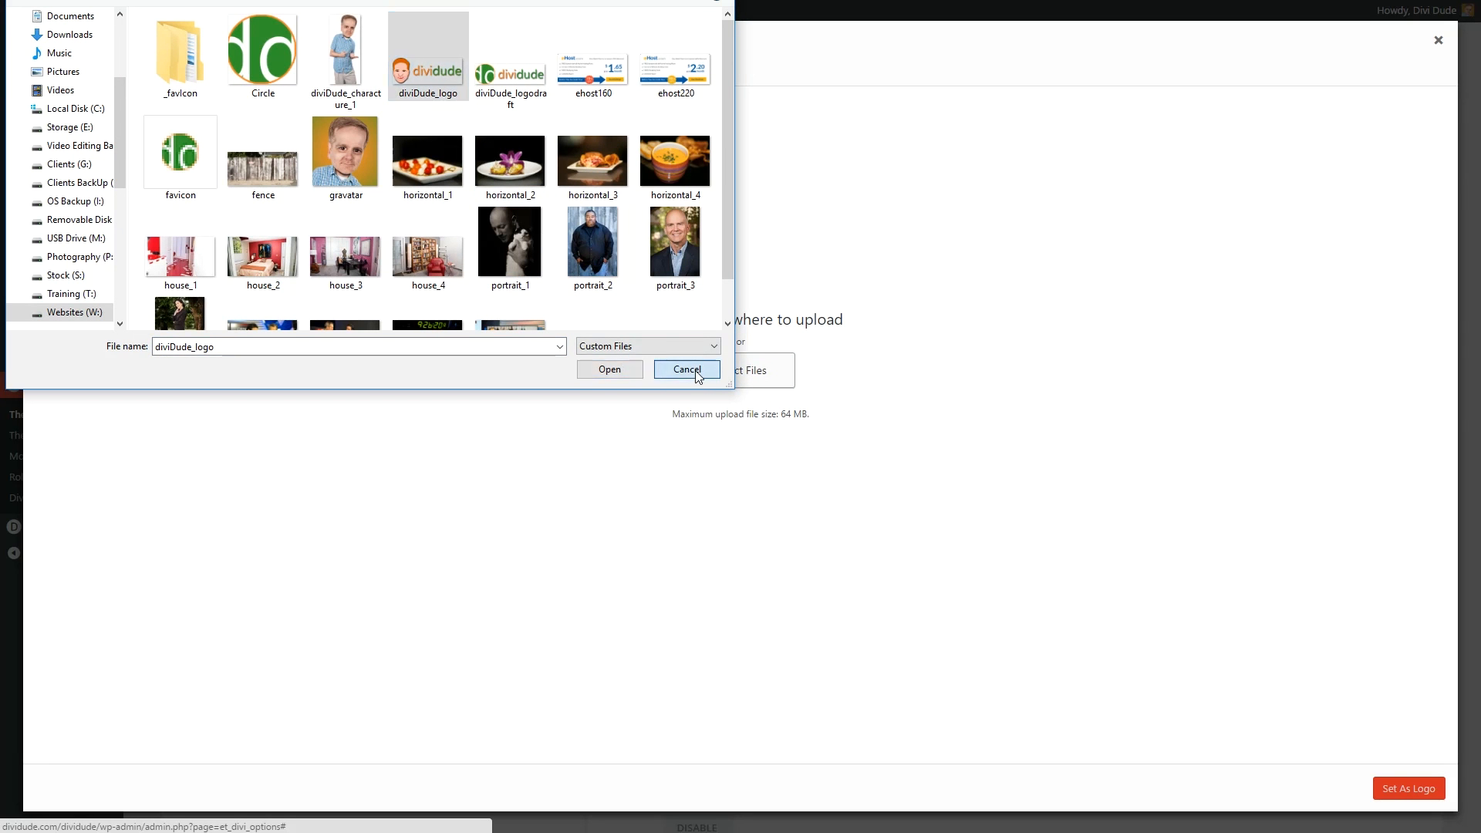
pyautogui.click(693, 371)
pyautogui.click(144, 77)
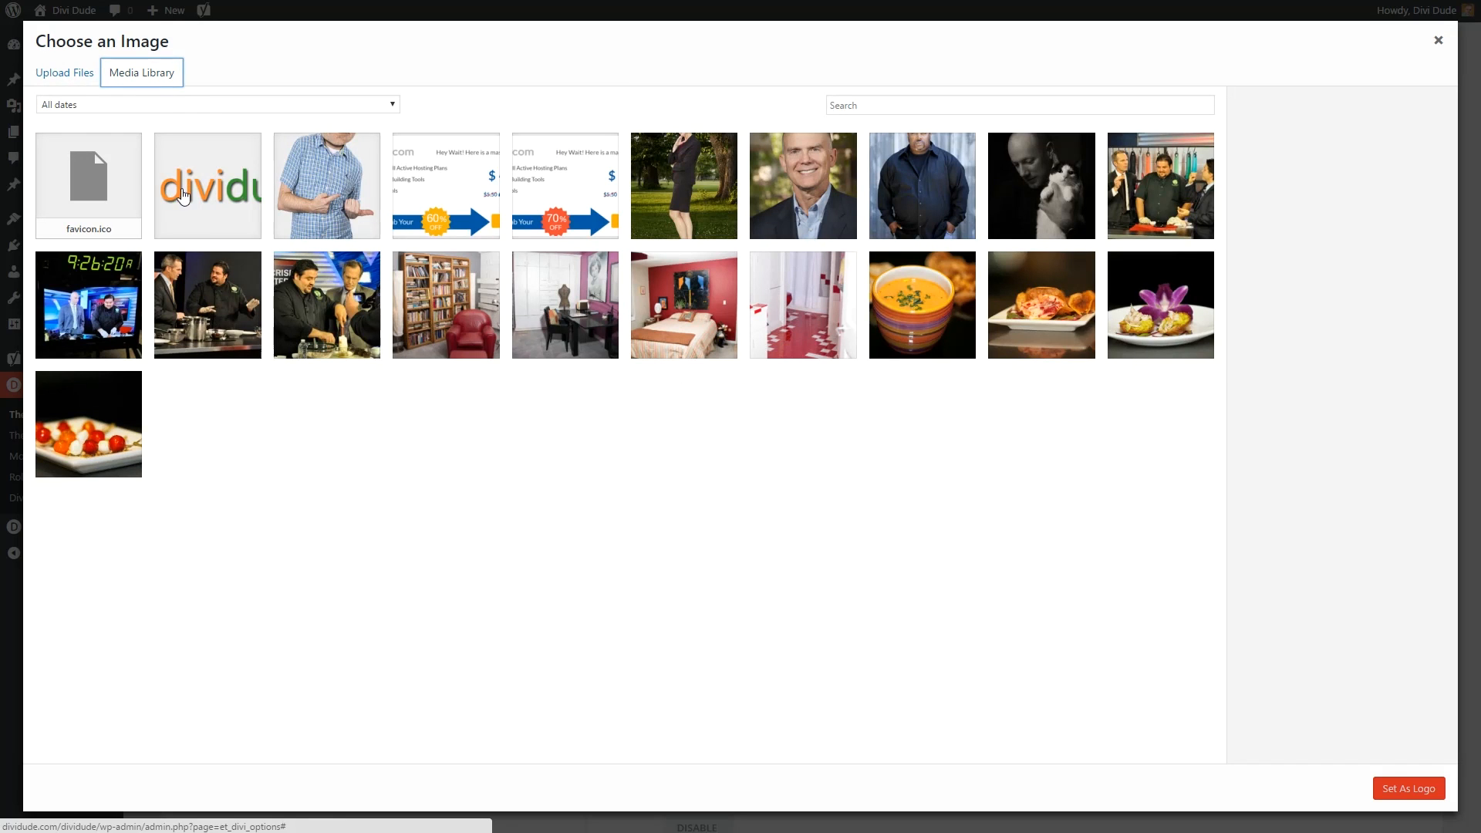
pyautogui.click(184, 197)
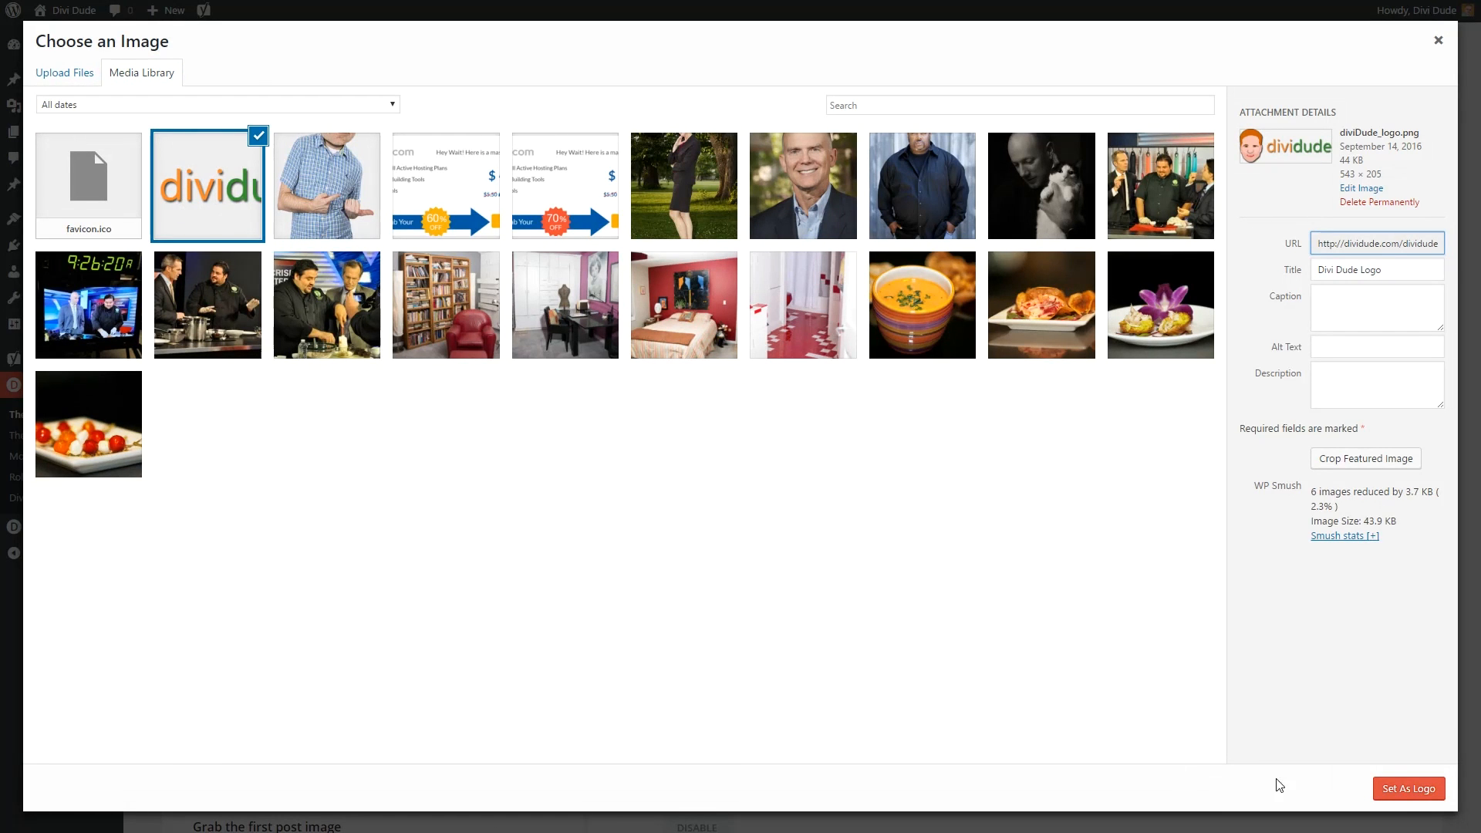
pyautogui.click(1420, 792)
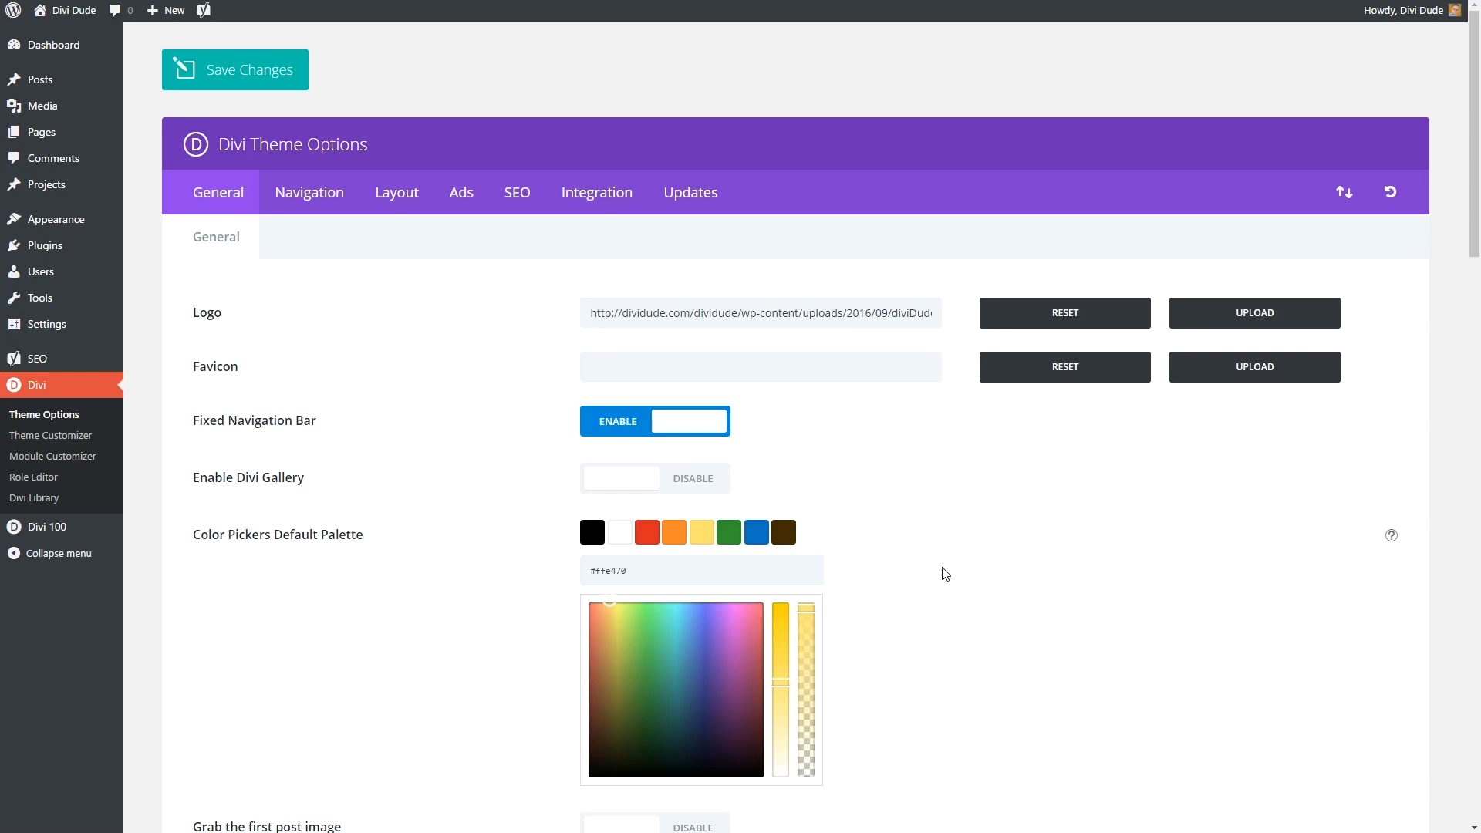
# Choose favicon.ico from the Media Library as the Divi favicon.
pyautogui.click(1244, 376)
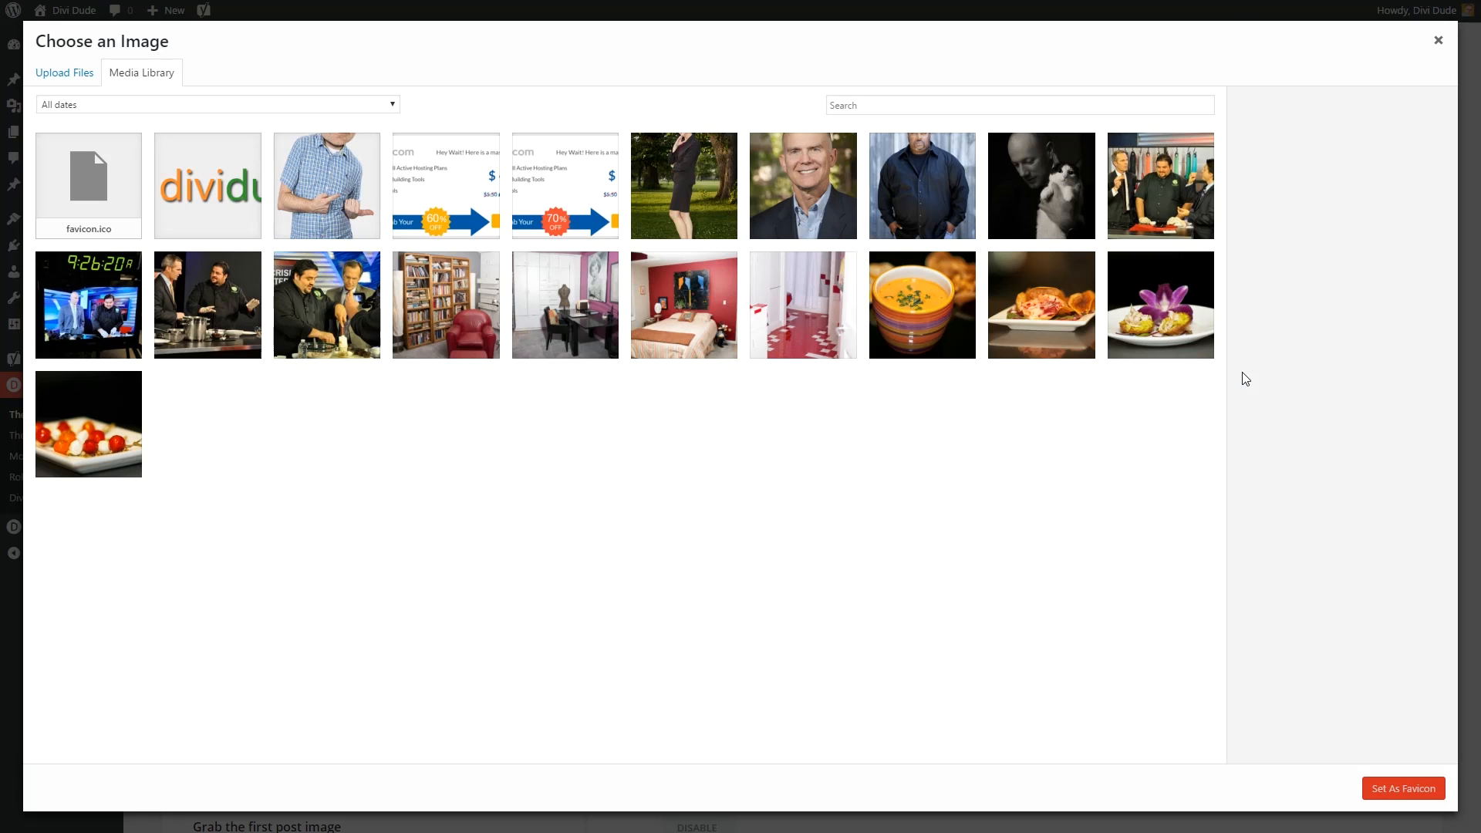
pyautogui.click(83, 232)
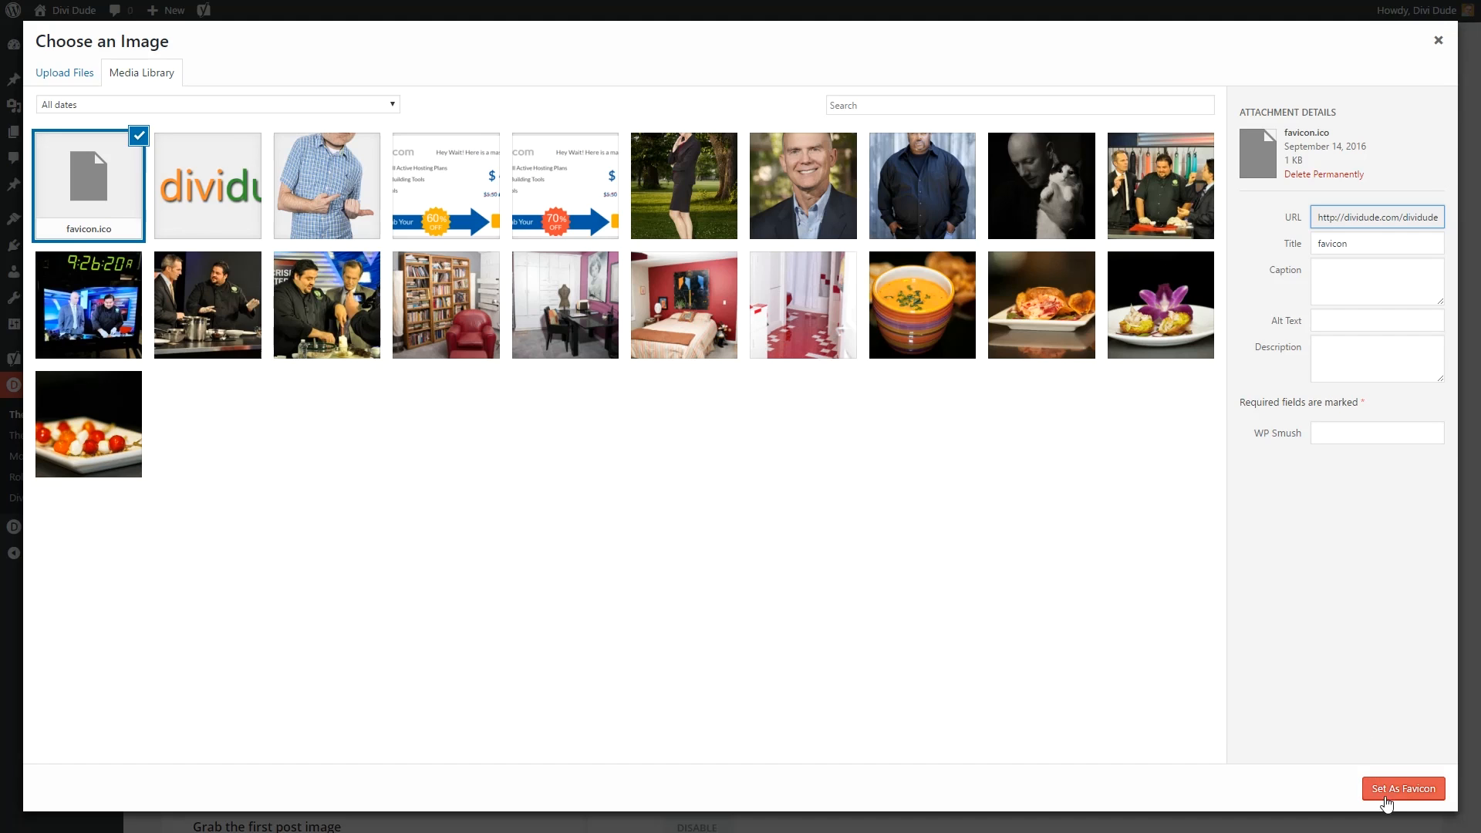
pyautogui.click(1402, 791)
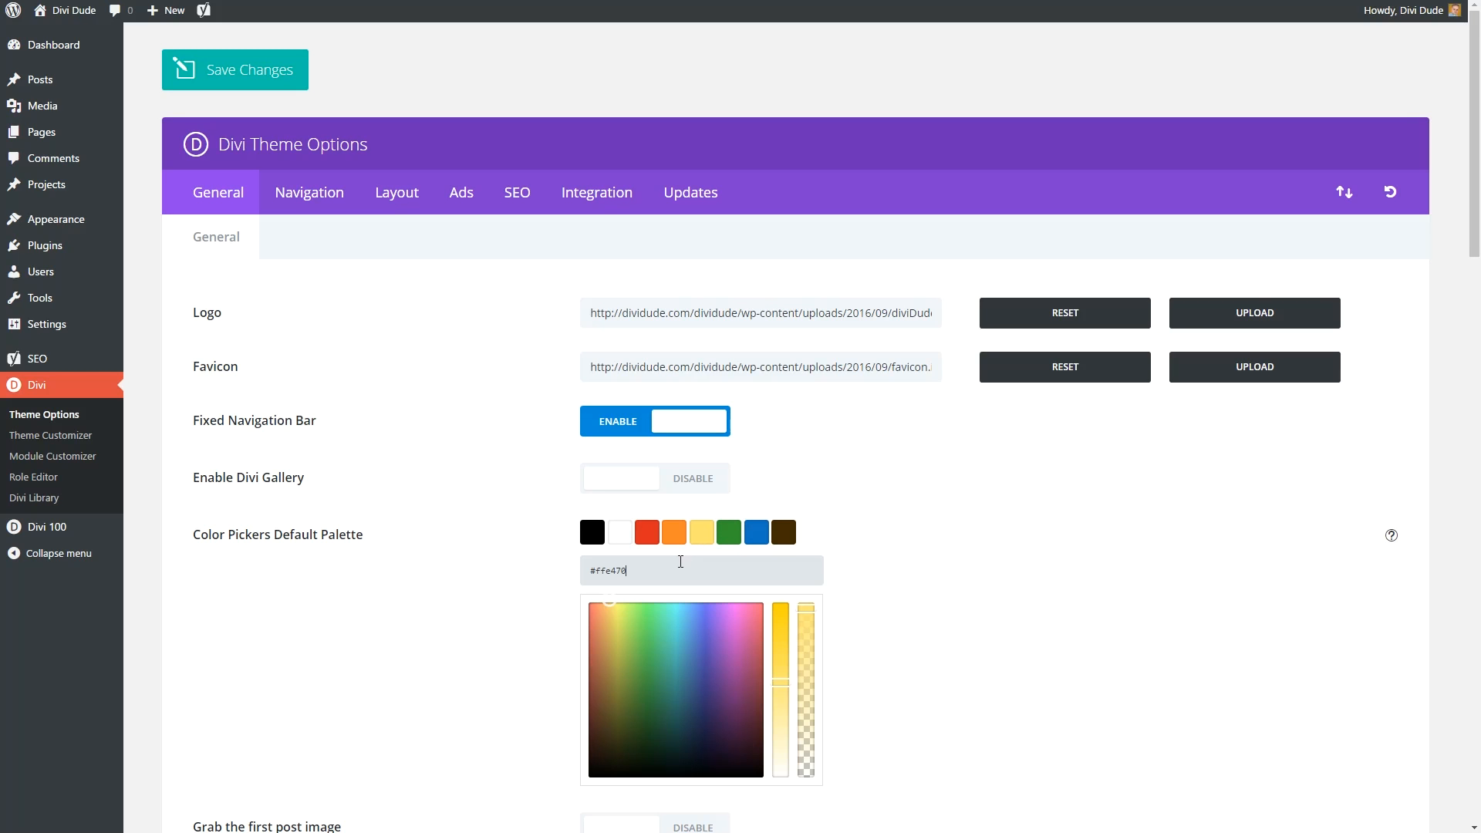
# Replace the #ffe470 palette colour with #ffd000 in the Color Pickers Default Palette.
pyautogui.moveTo(628, 571); pyautogui.dragTo(586, 573)
pyautogui.click(700, 540)
pyautogui.moveTo(601, 569); pyautogui.dragTo(548, 580)
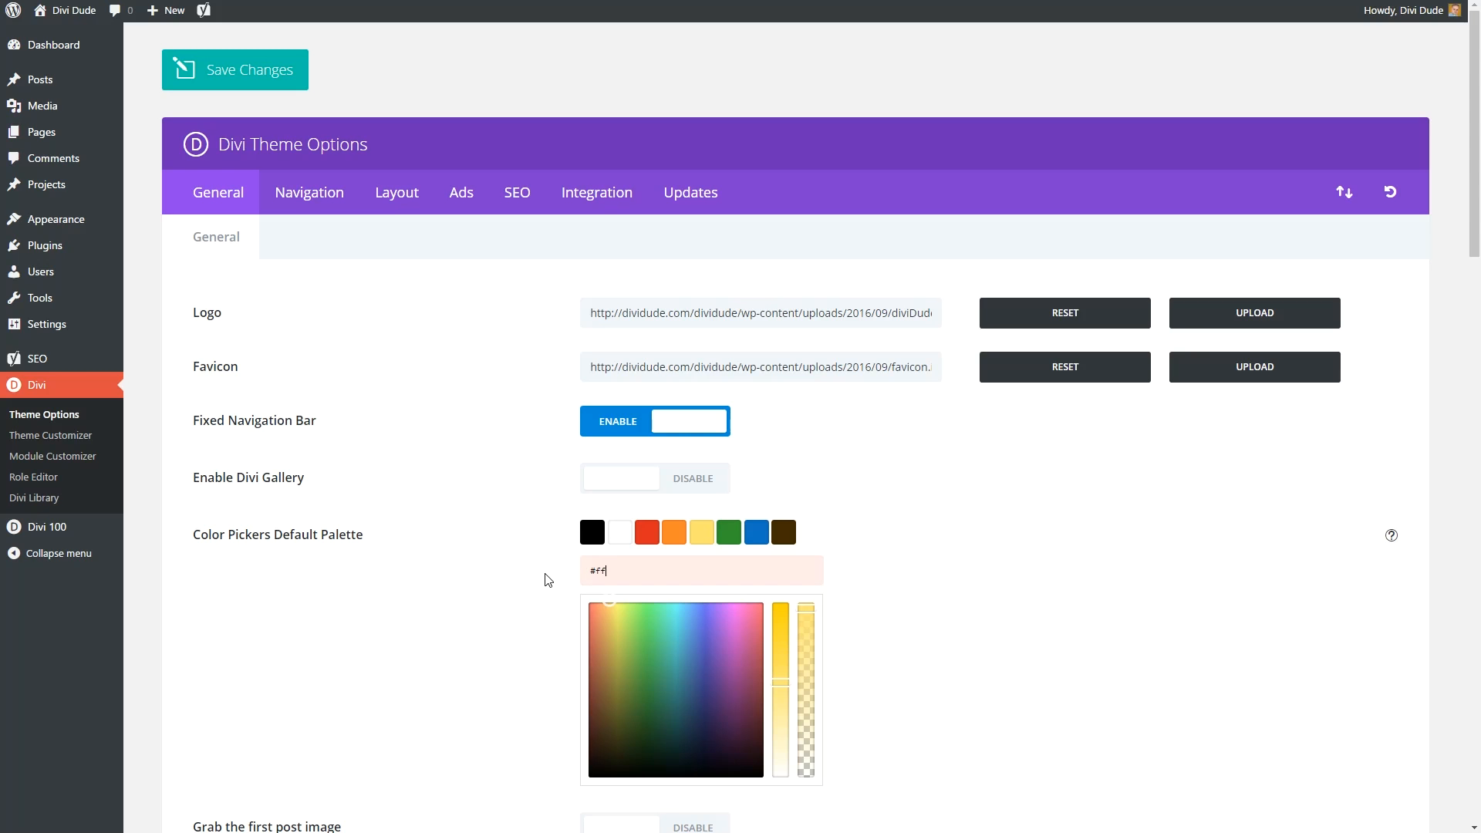
pyautogui.write('#ffffdd0')
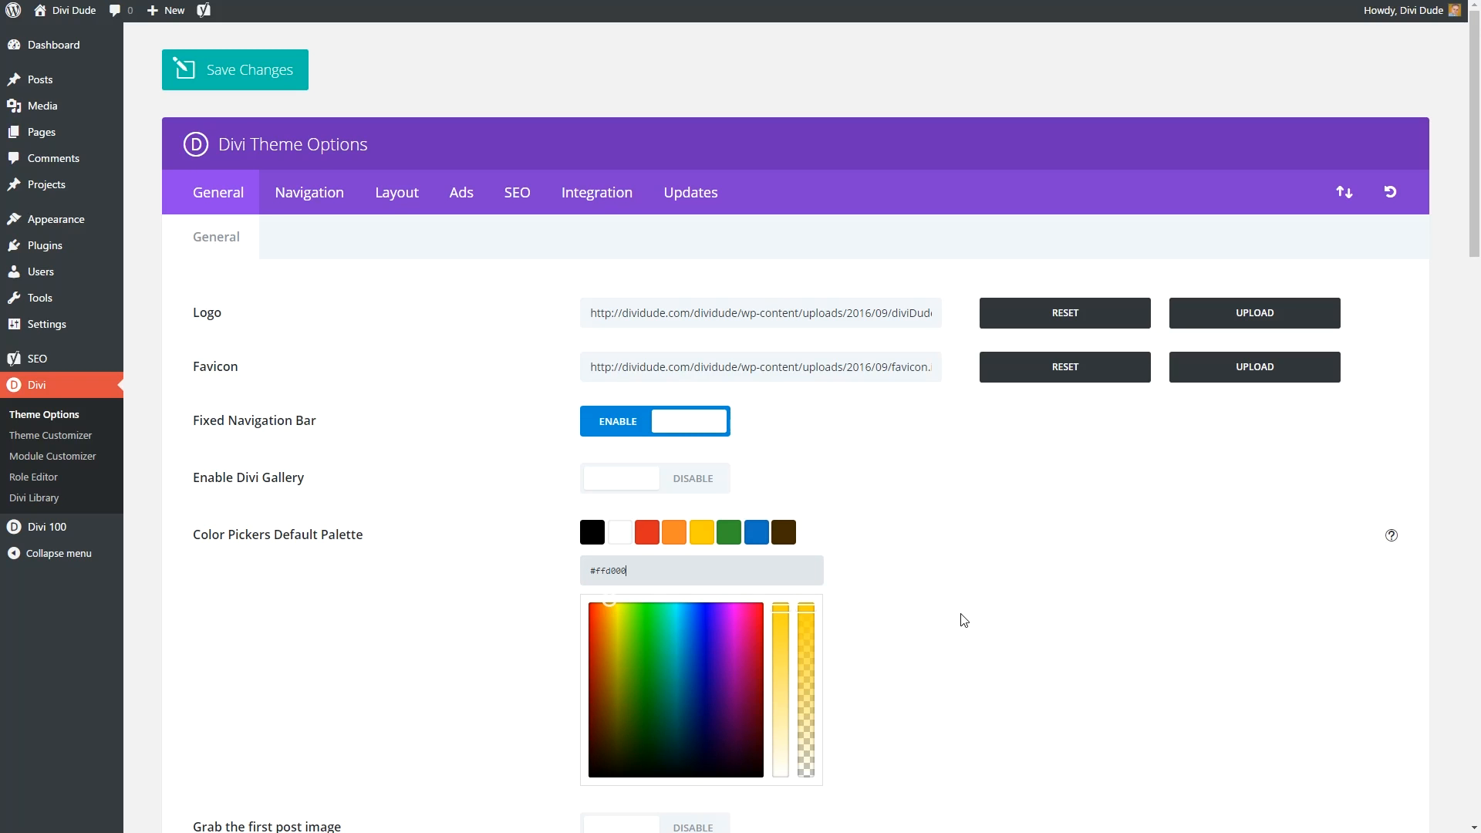
# Disable the Facebook, Twitter, Google+ and RSS icons.
pyautogui.scroll(-3, 961, 617)
pyautogui.scroll(-5, 963, 621)
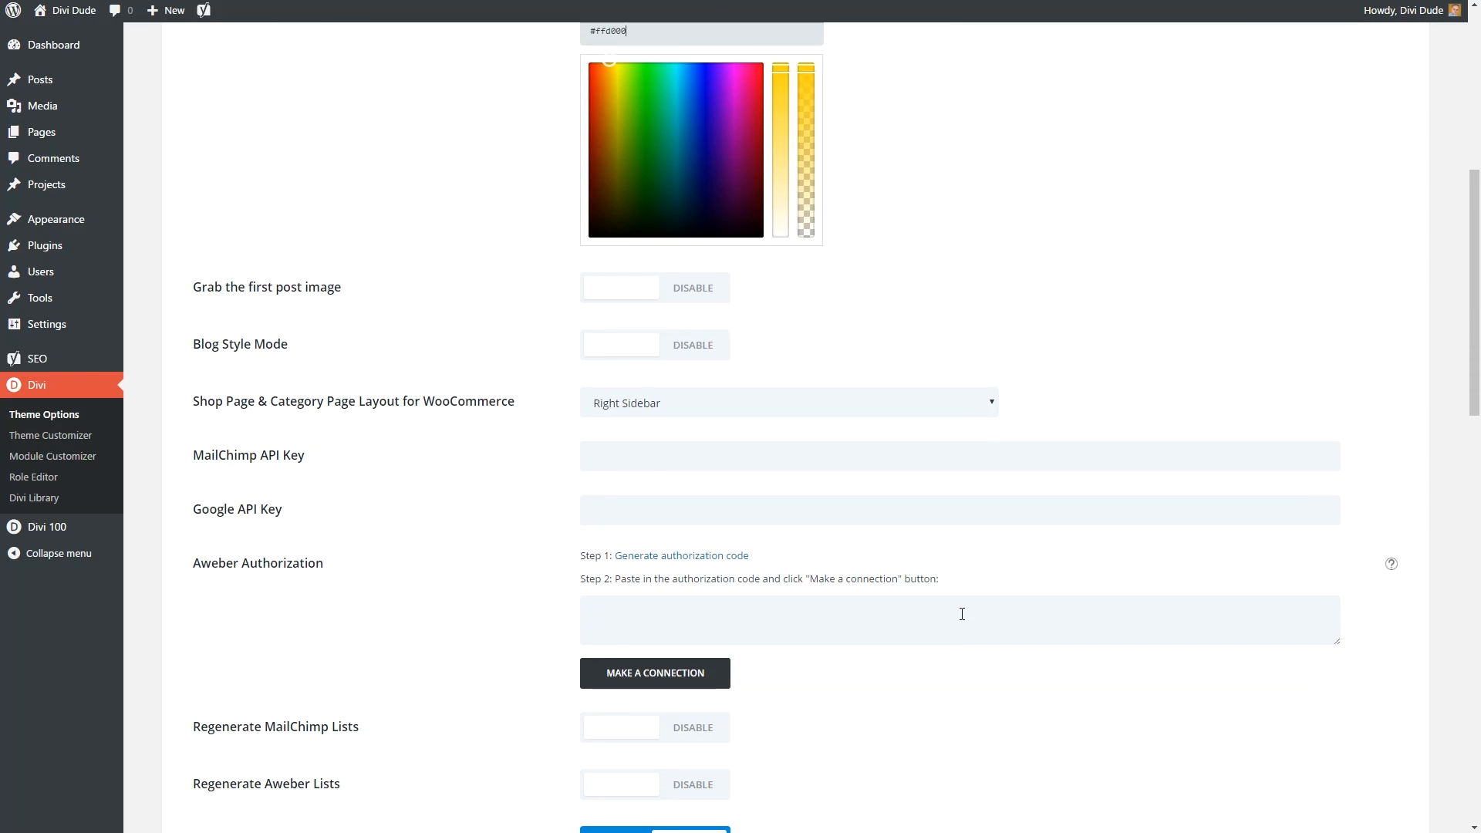
pyautogui.scroll(-2, 966, 574)
pyautogui.scroll(1, 966, 575)
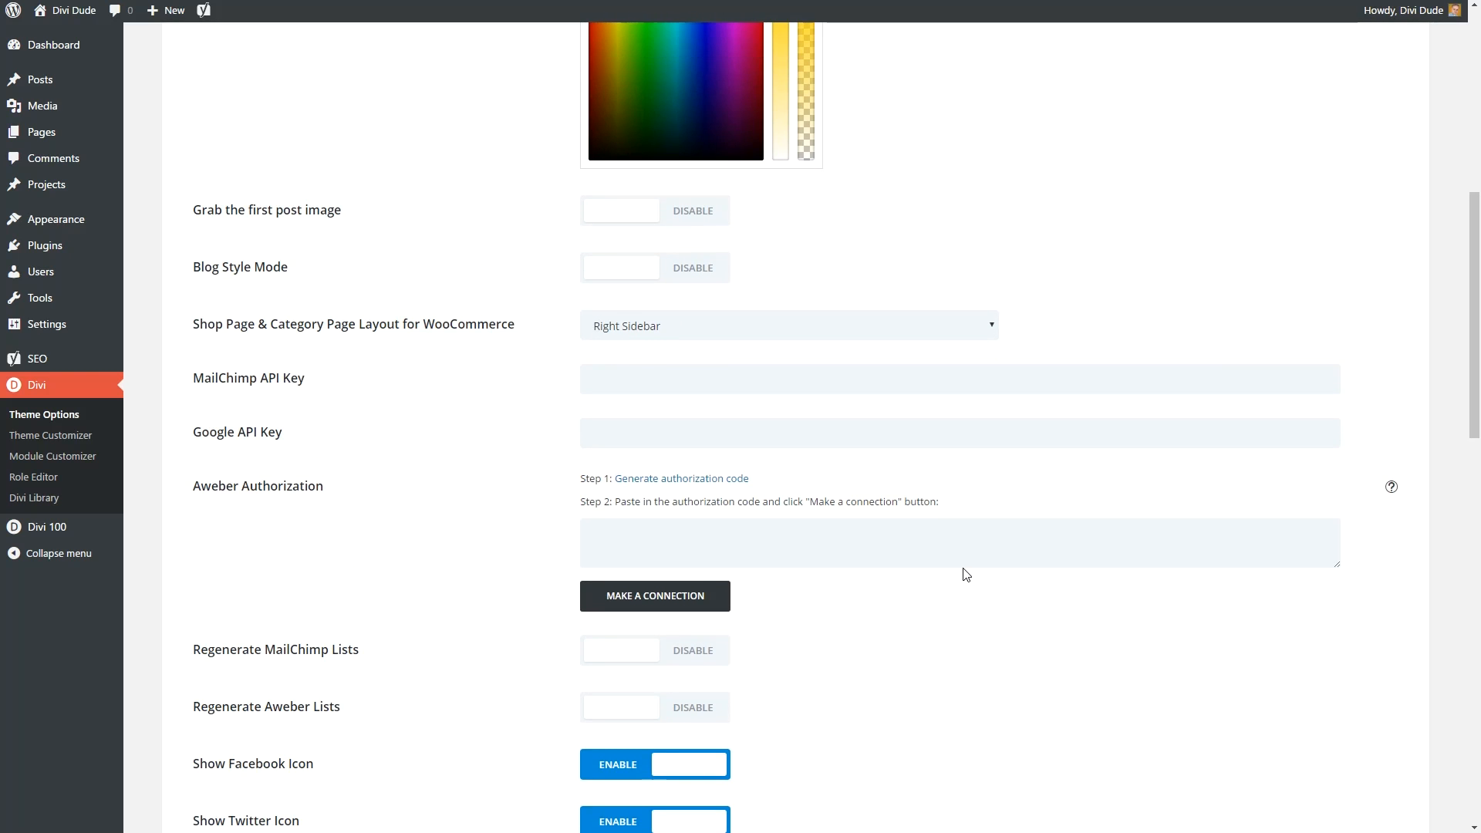
pyautogui.scroll(-3, 964, 575)
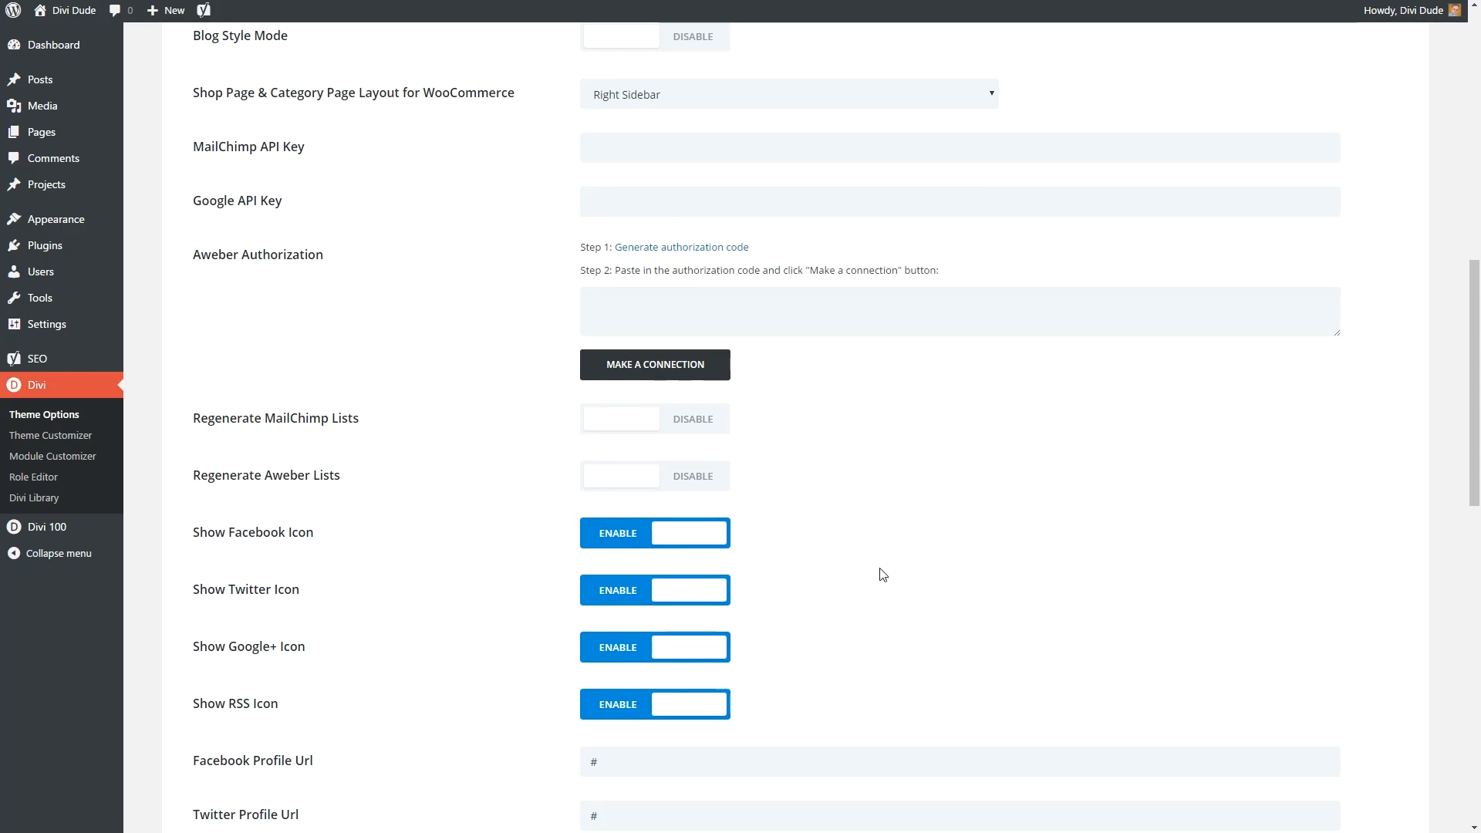
pyautogui.click(631, 533)
pyautogui.click(617, 590)
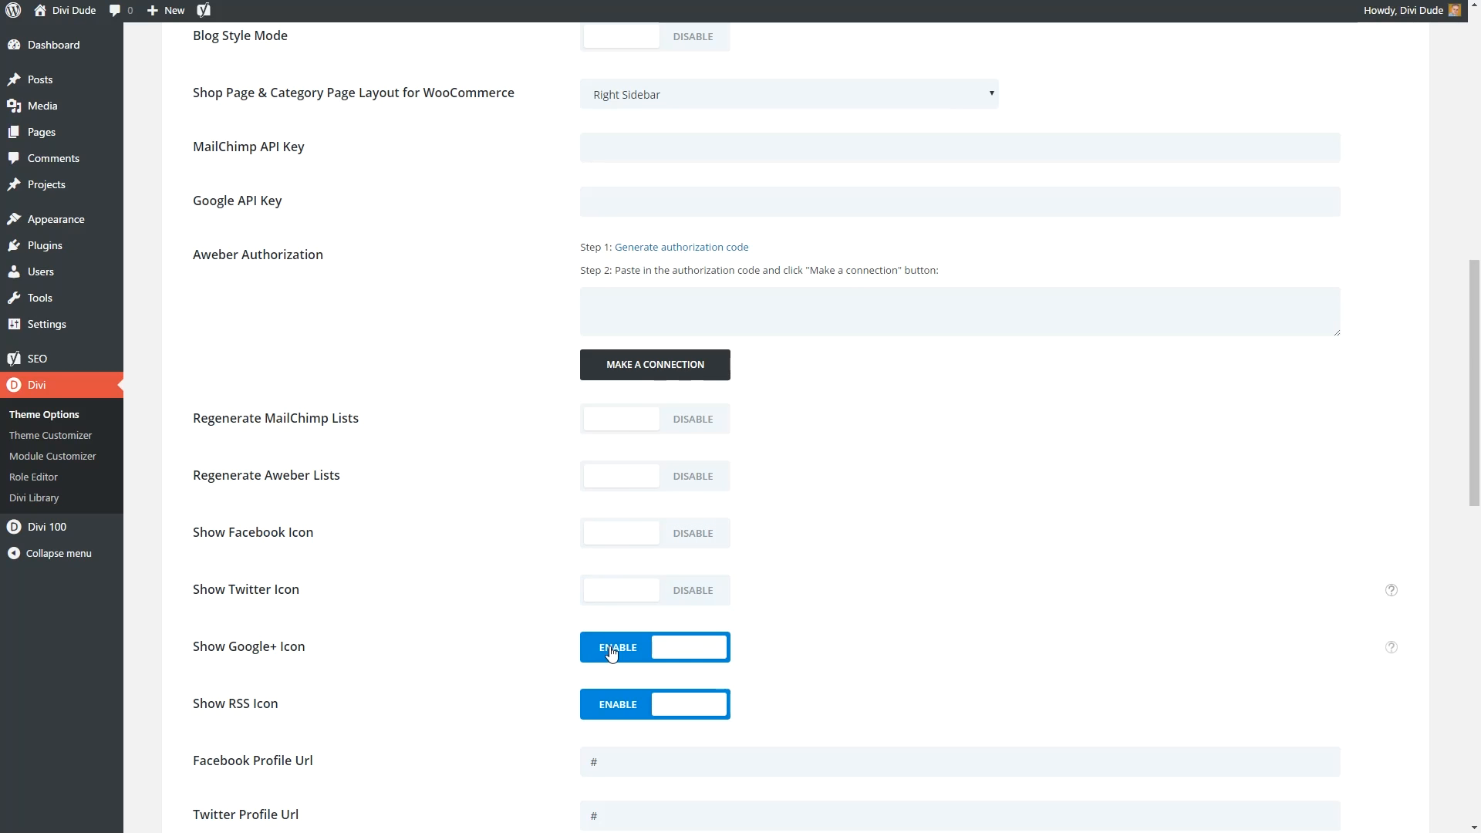
pyautogui.click(611, 652)
pyautogui.click(617, 706)
# Enable the Back To Top Button and save the theme options.
pyautogui.scroll(-1, 838, 641)
pyautogui.scroll(-2, 838, 642)
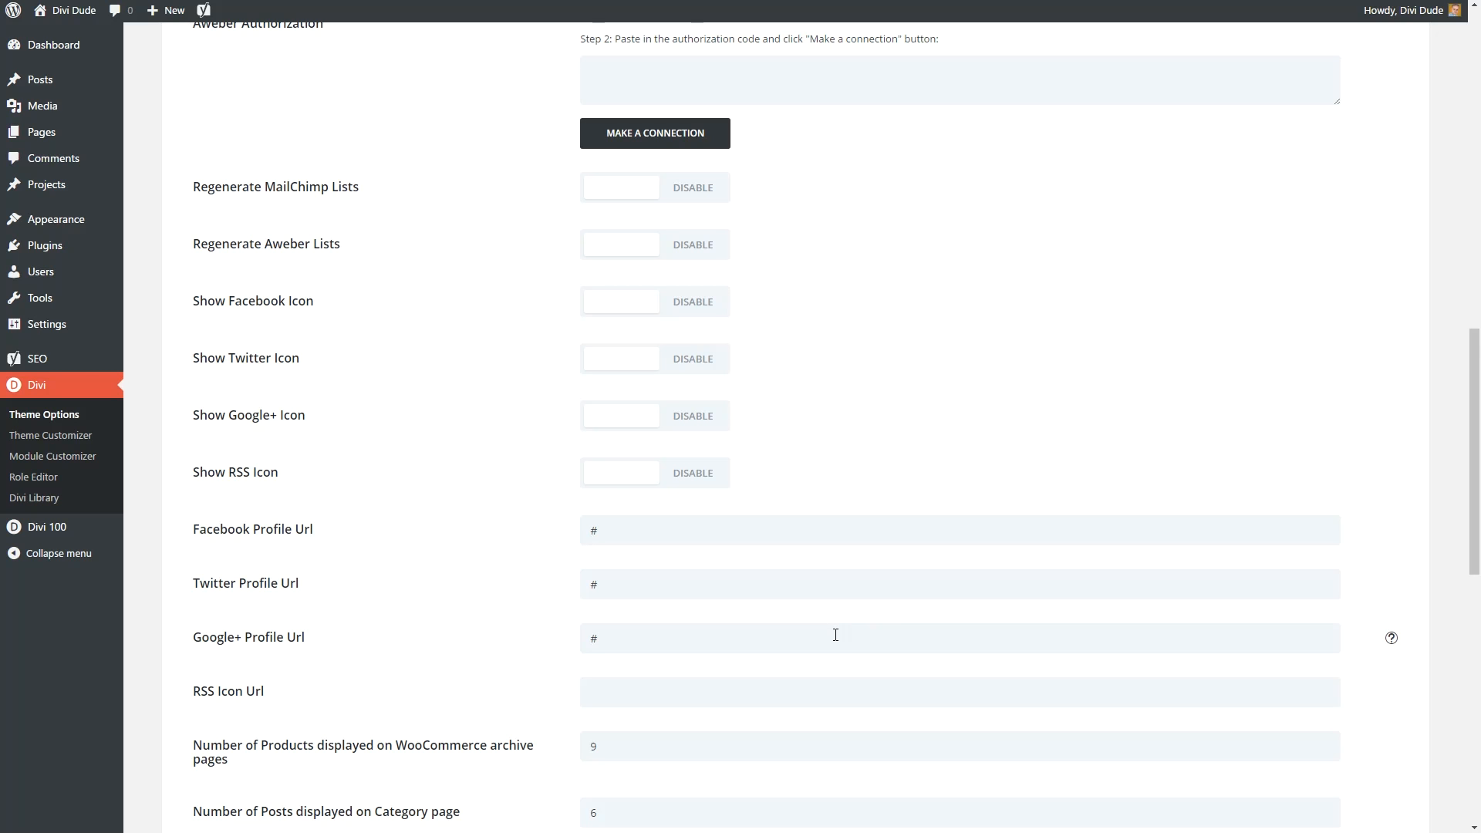
pyautogui.scroll(-8, 836, 635)
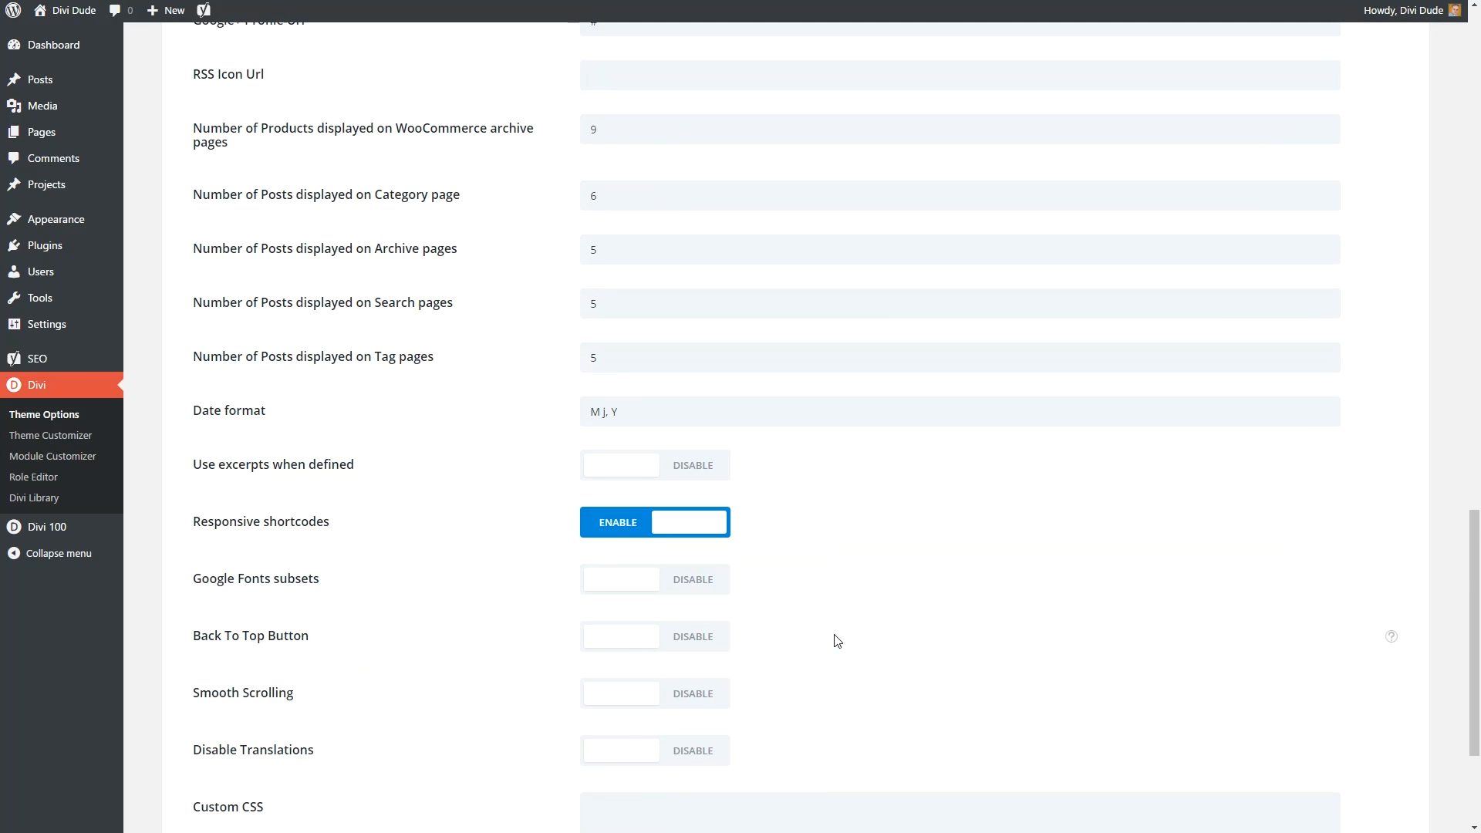
pyautogui.scroll(-3, 838, 641)
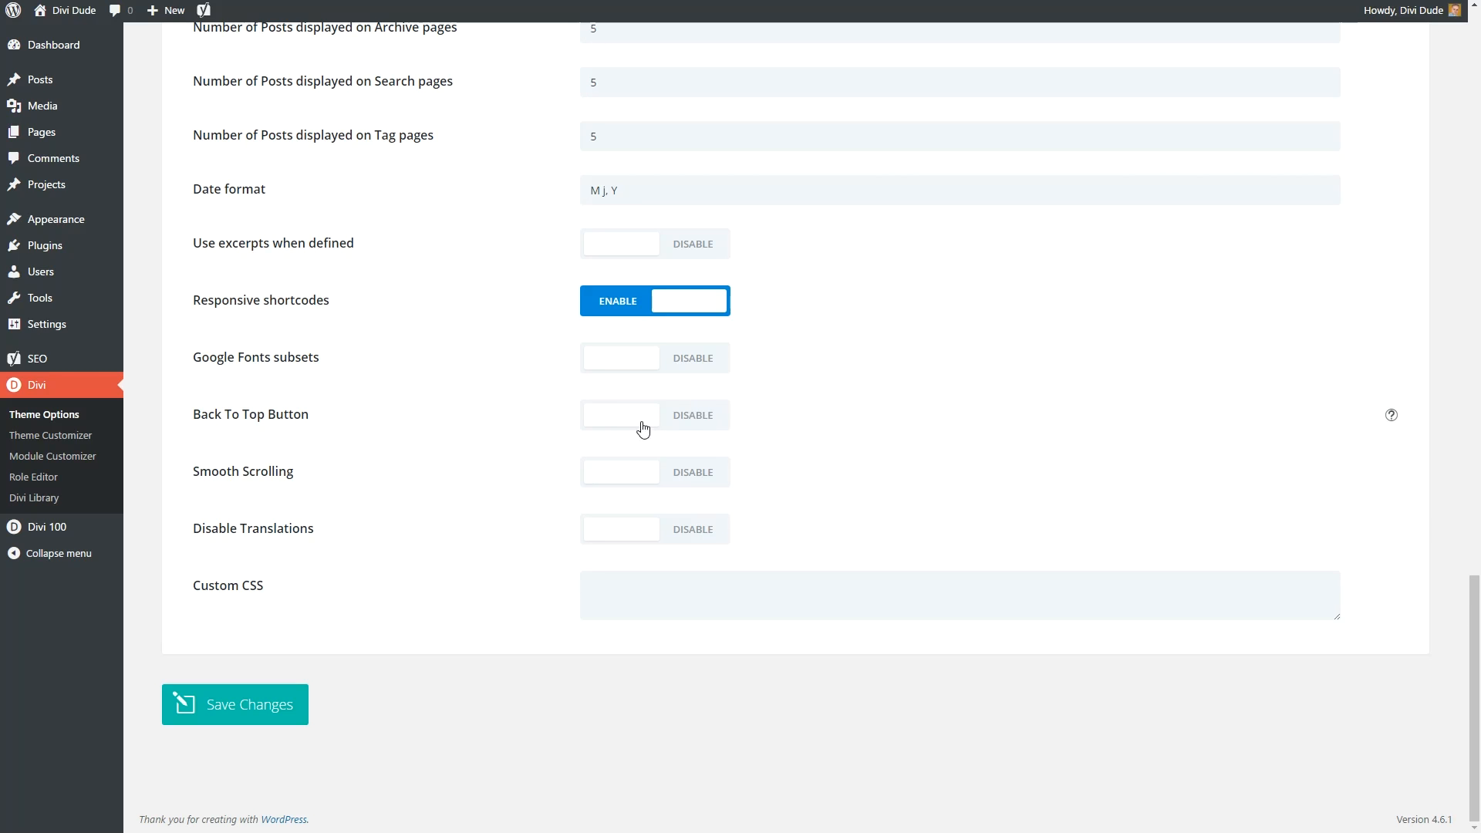
pyautogui.click(698, 421)
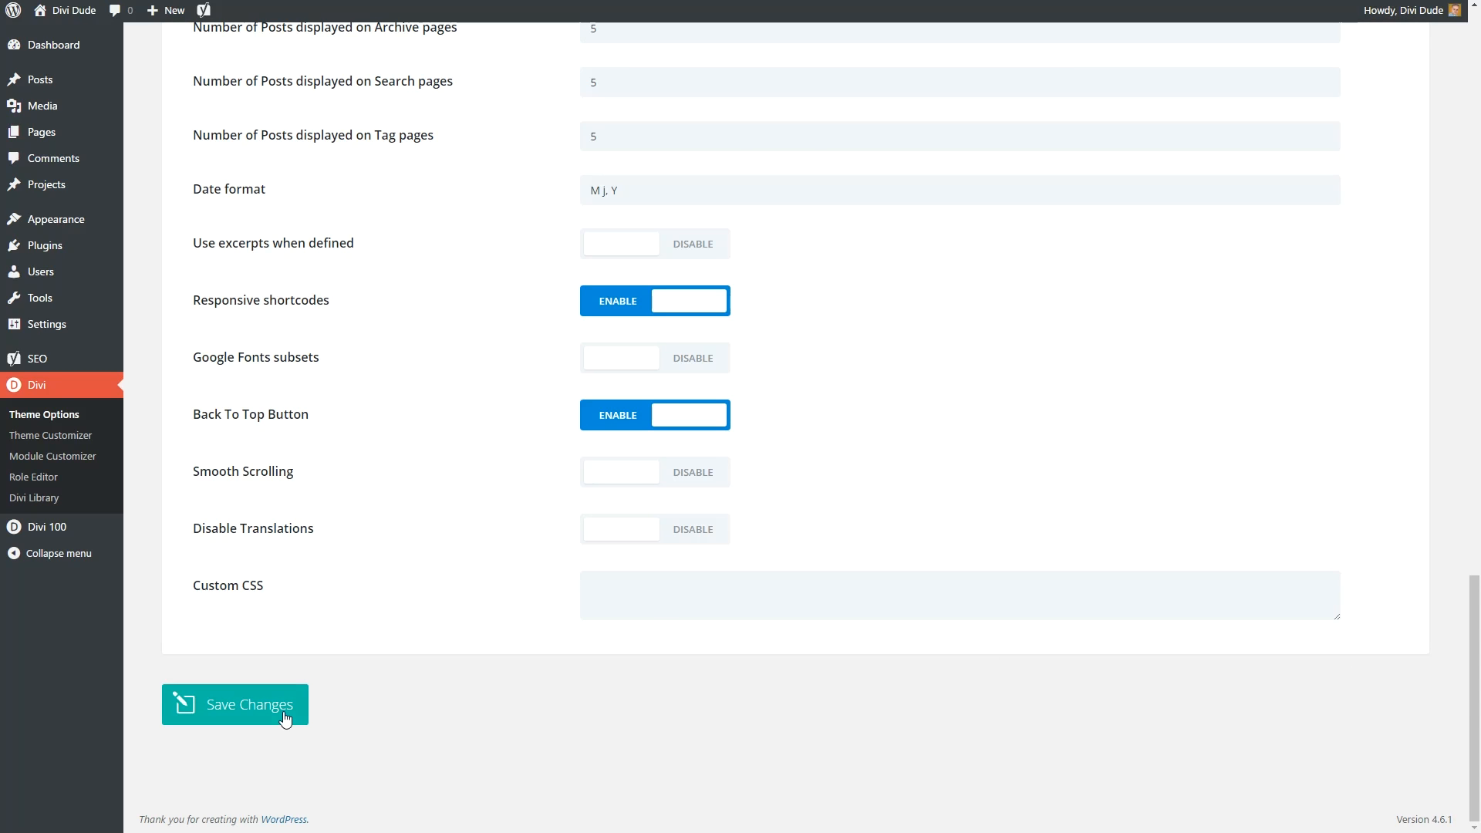
pyautogui.click(257, 712)
pyautogui.click(57, 437)
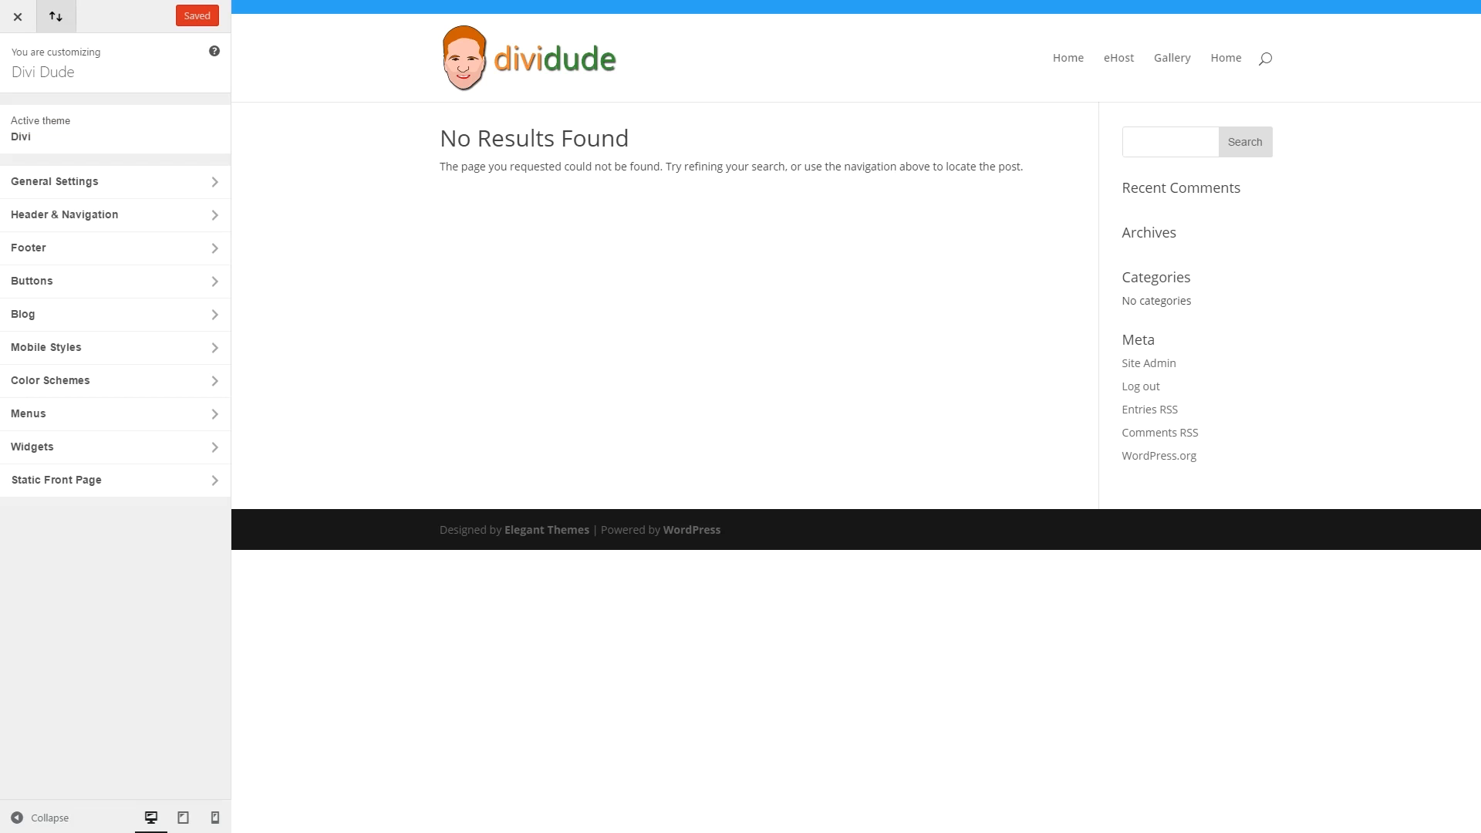
pyautogui.click(114, 194)
pyautogui.click(165, 154)
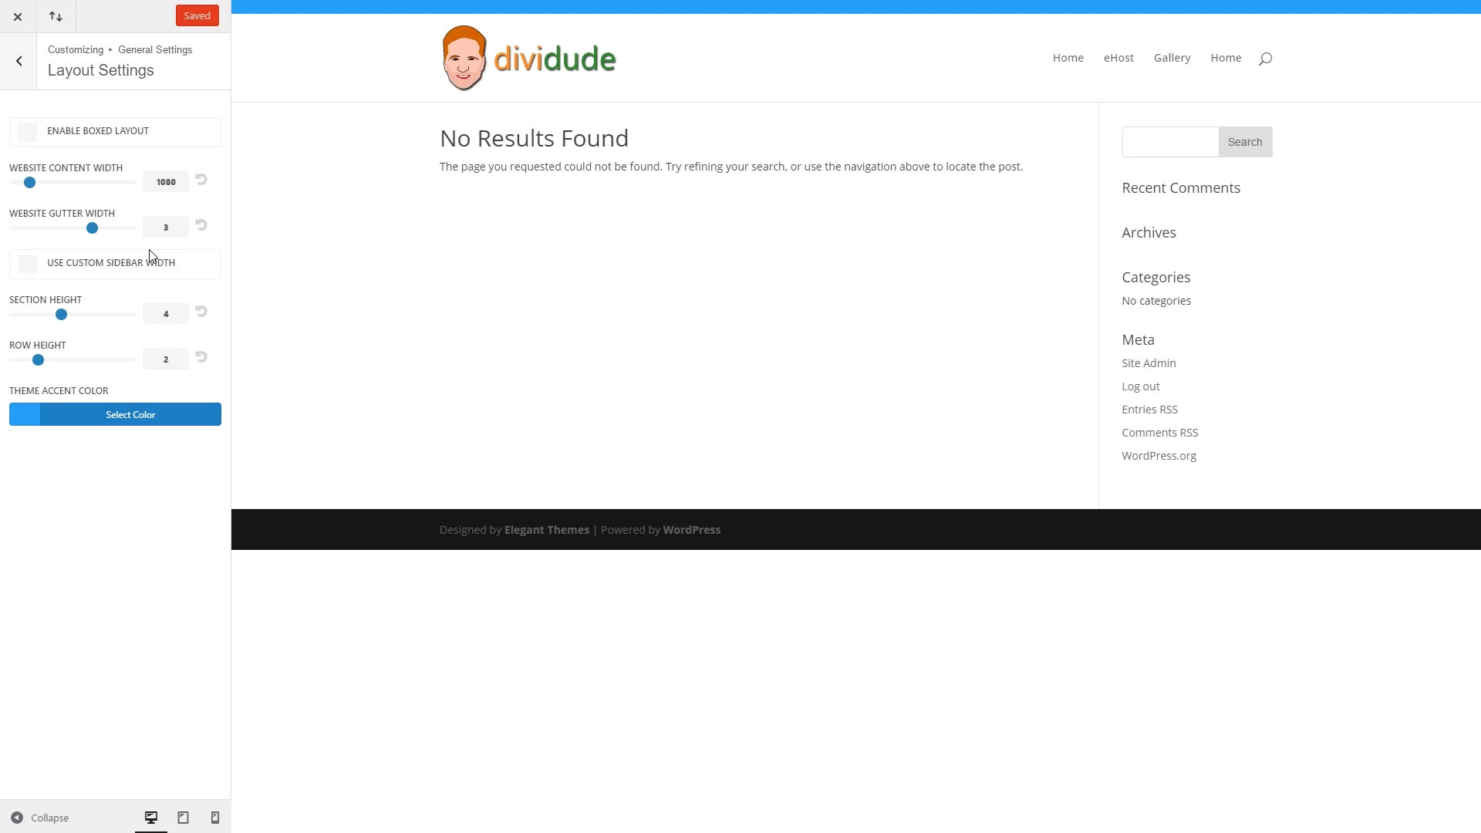
pyautogui.click(27, 133)
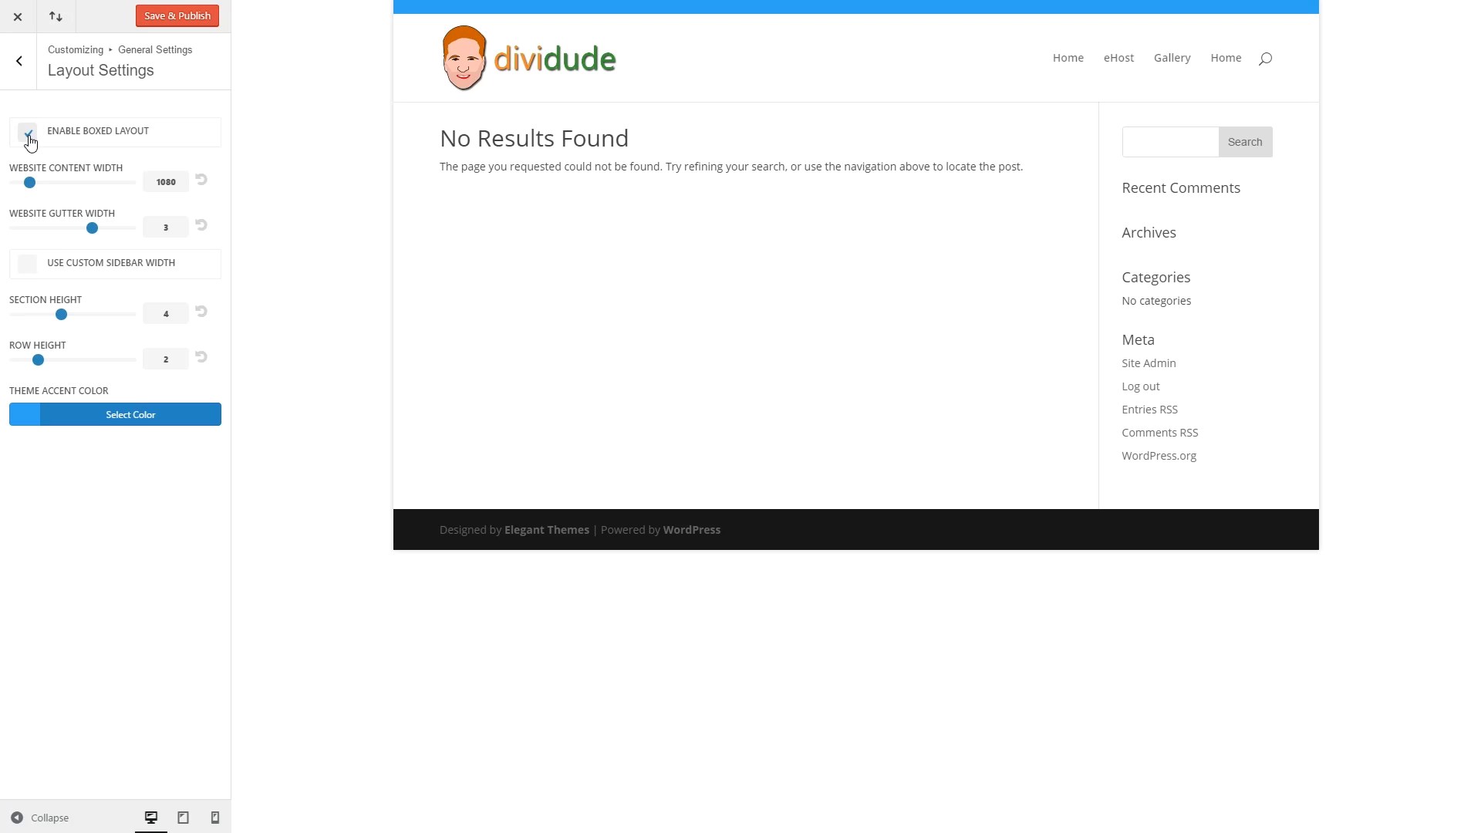
pyautogui.click(28, 135)
pyautogui.click(20, 61)
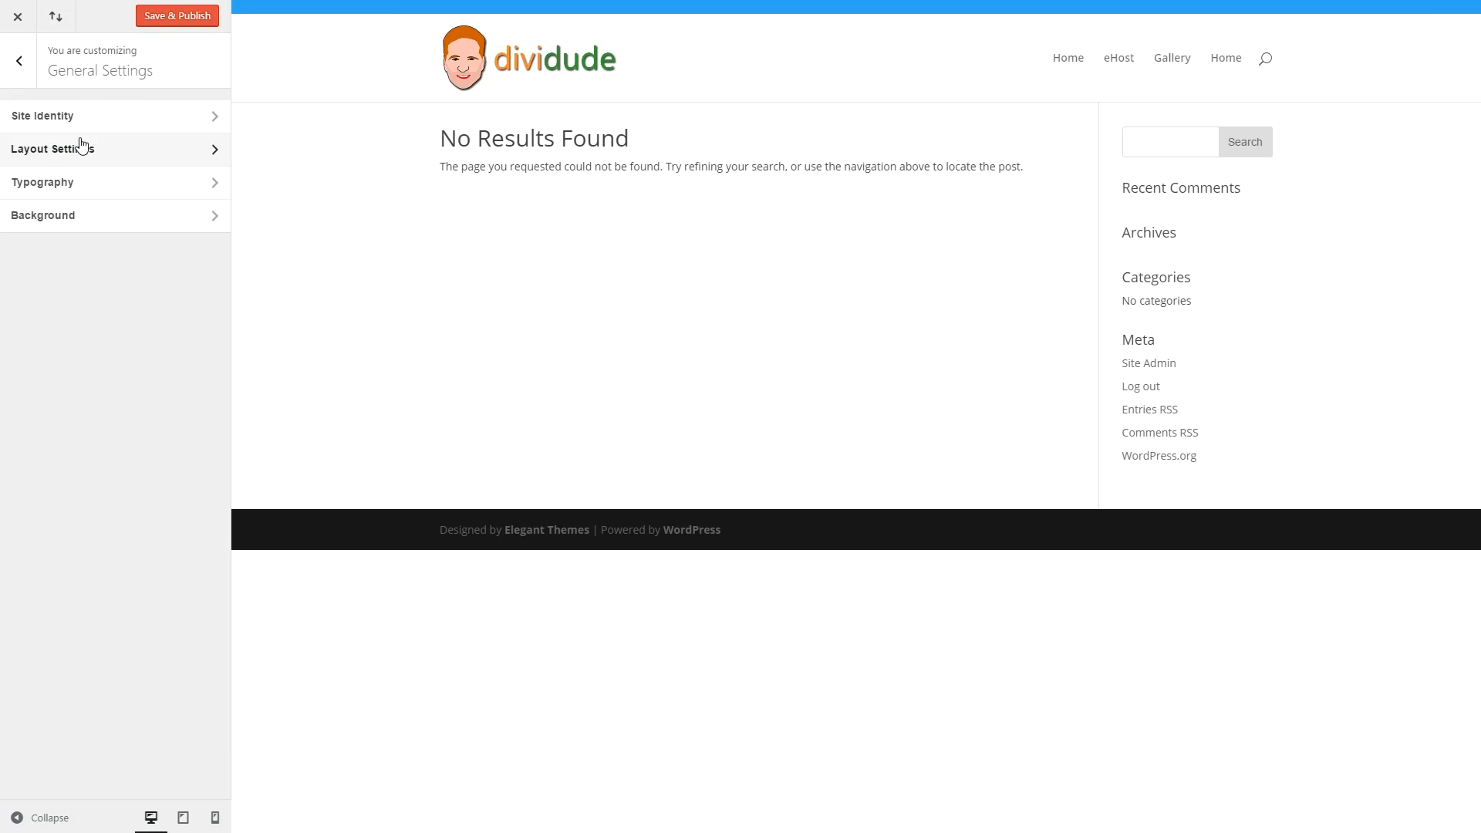
pyautogui.click(14, 61)
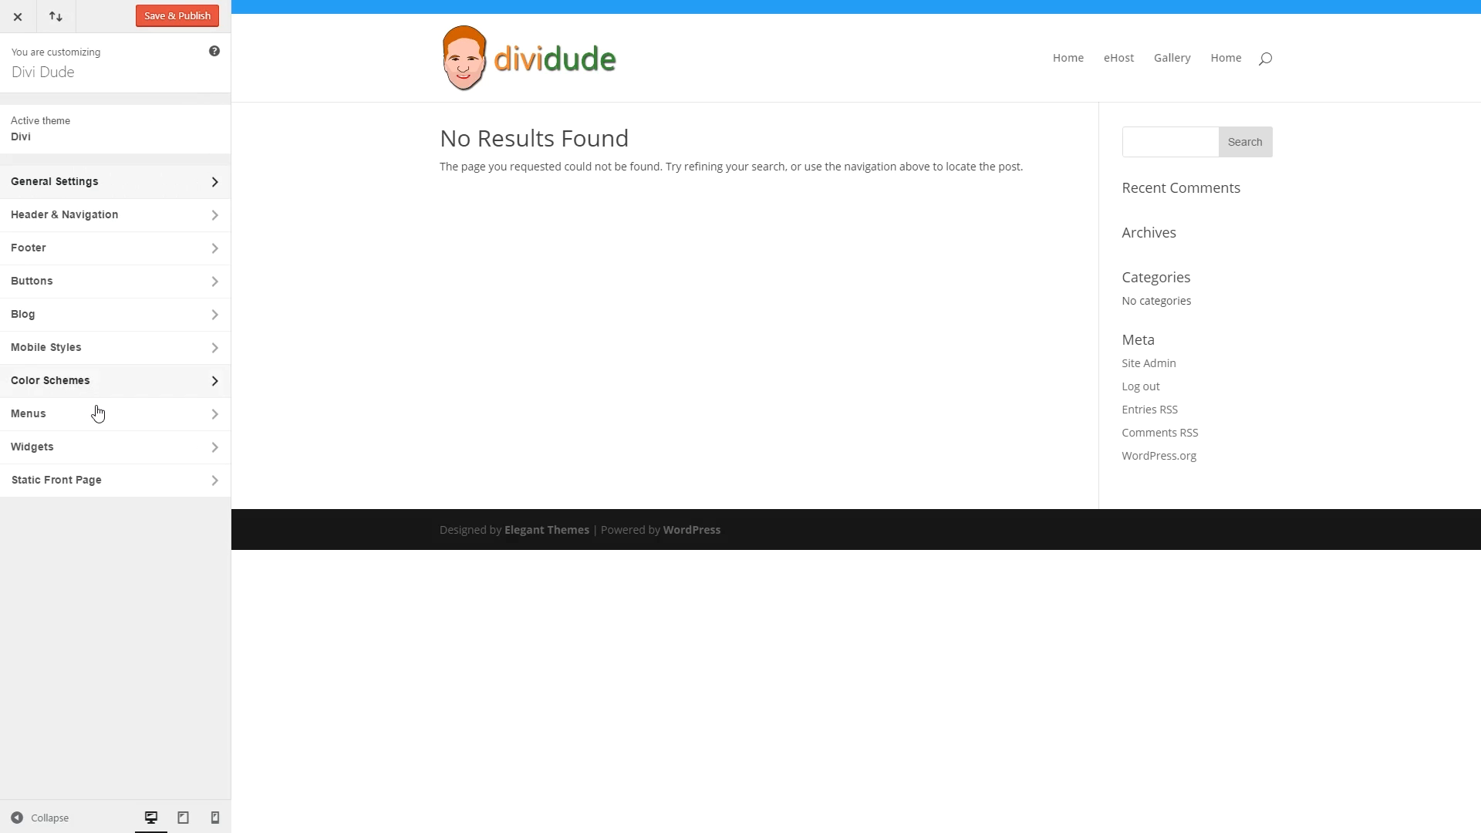
# Set Home as the static front page.
pyautogui.click(91, 490)
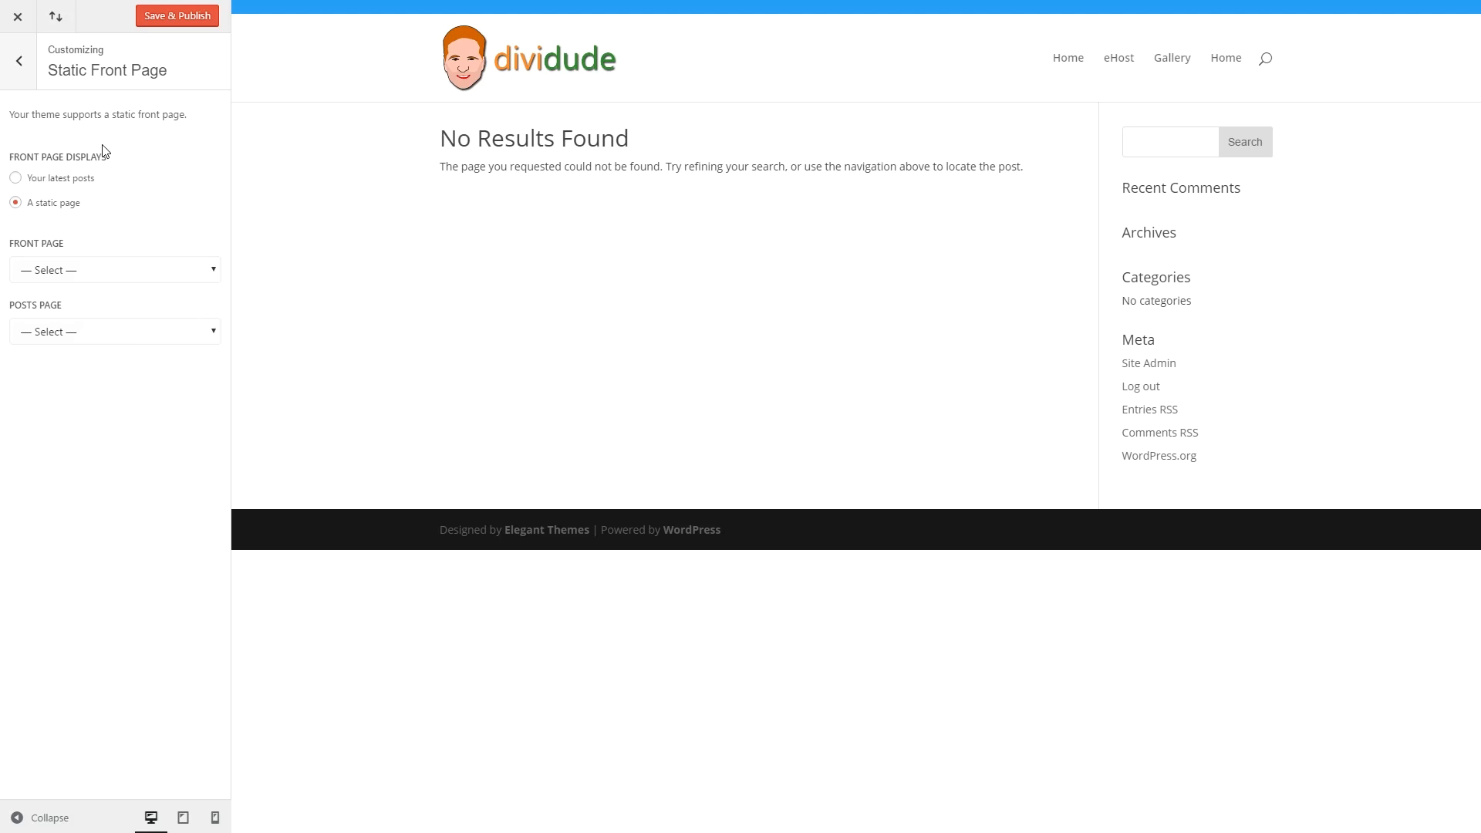
pyautogui.click(136, 279)
pyautogui.click(132, 338)
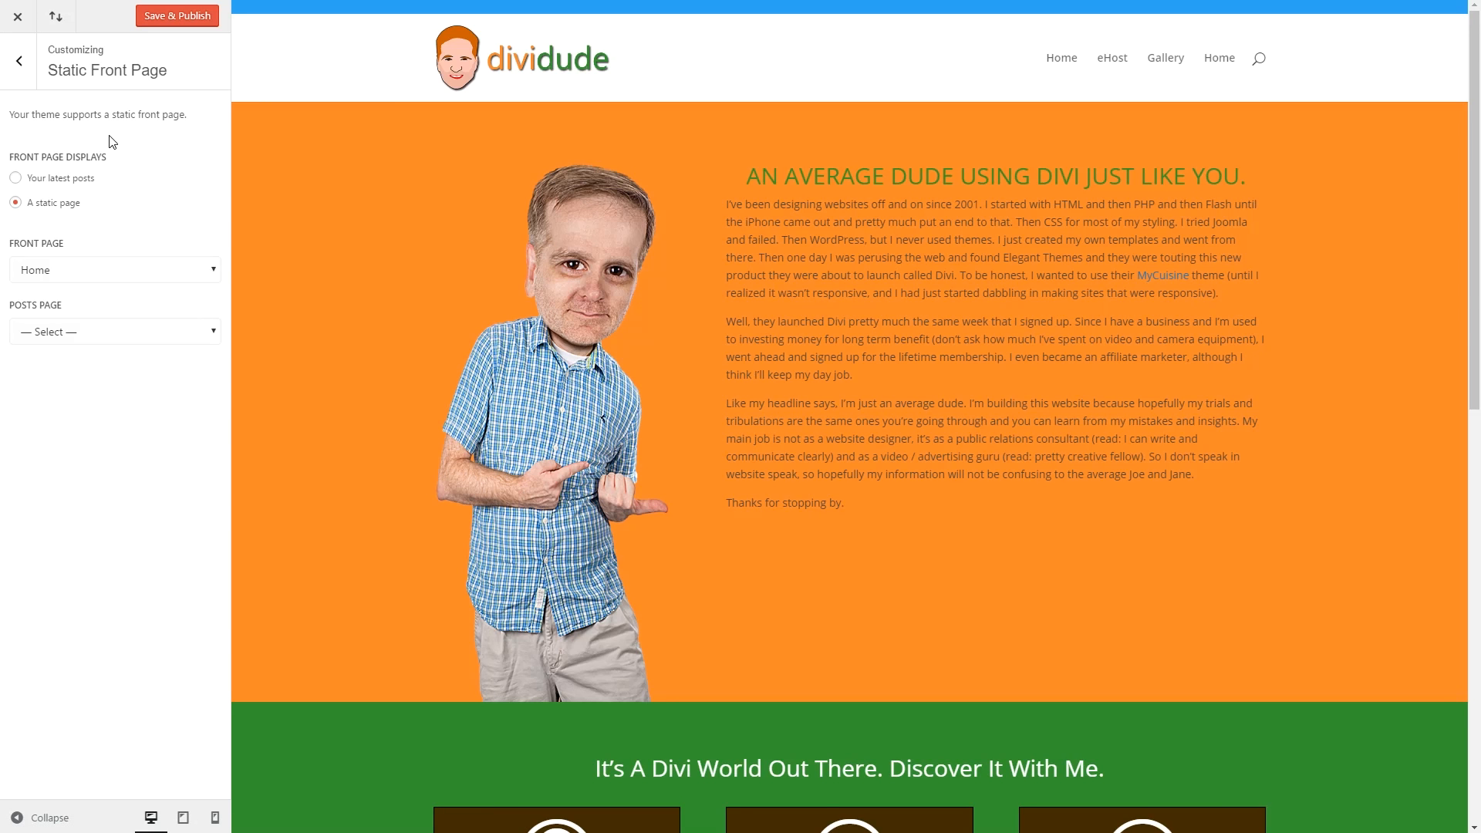
# Toggle Enable Boxed Layout under General Settings > Layout Settings.
pyautogui.click(21, 63)
pyautogui.click(93, 181)
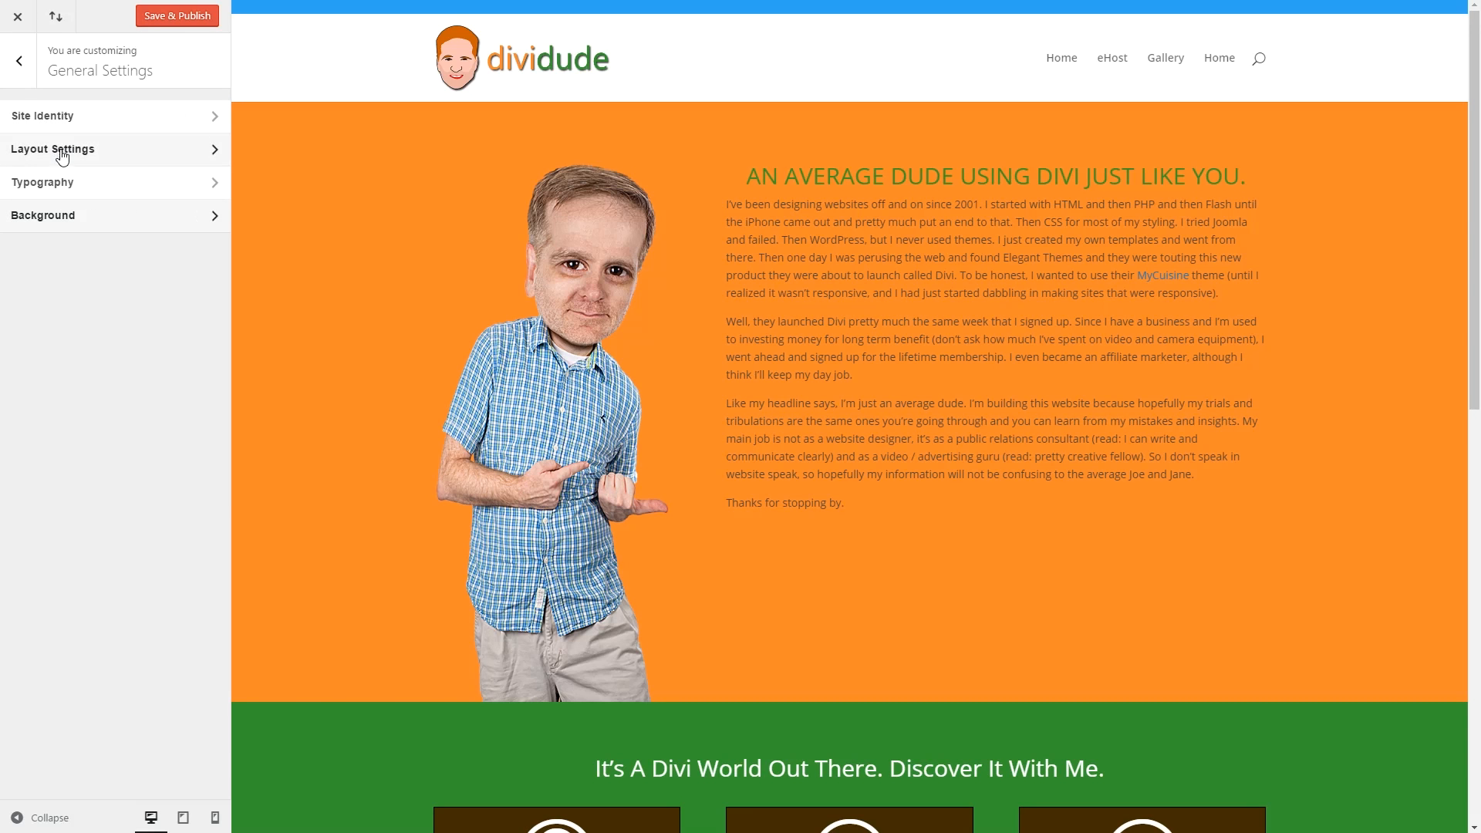
pyautogui.click(66, 158)
pyautogui.click(31, 134)
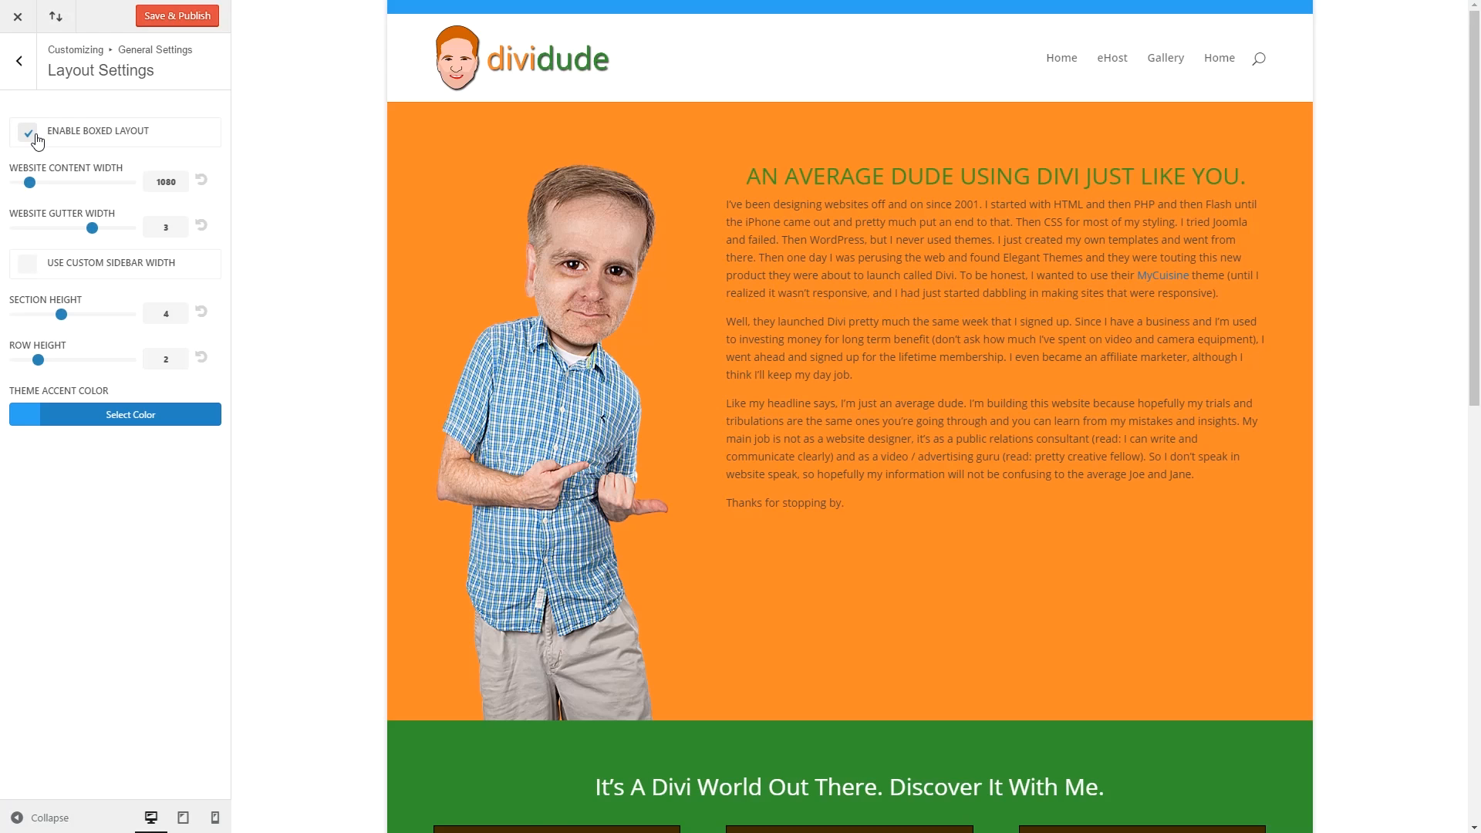
pyautogui.click(34, 135)
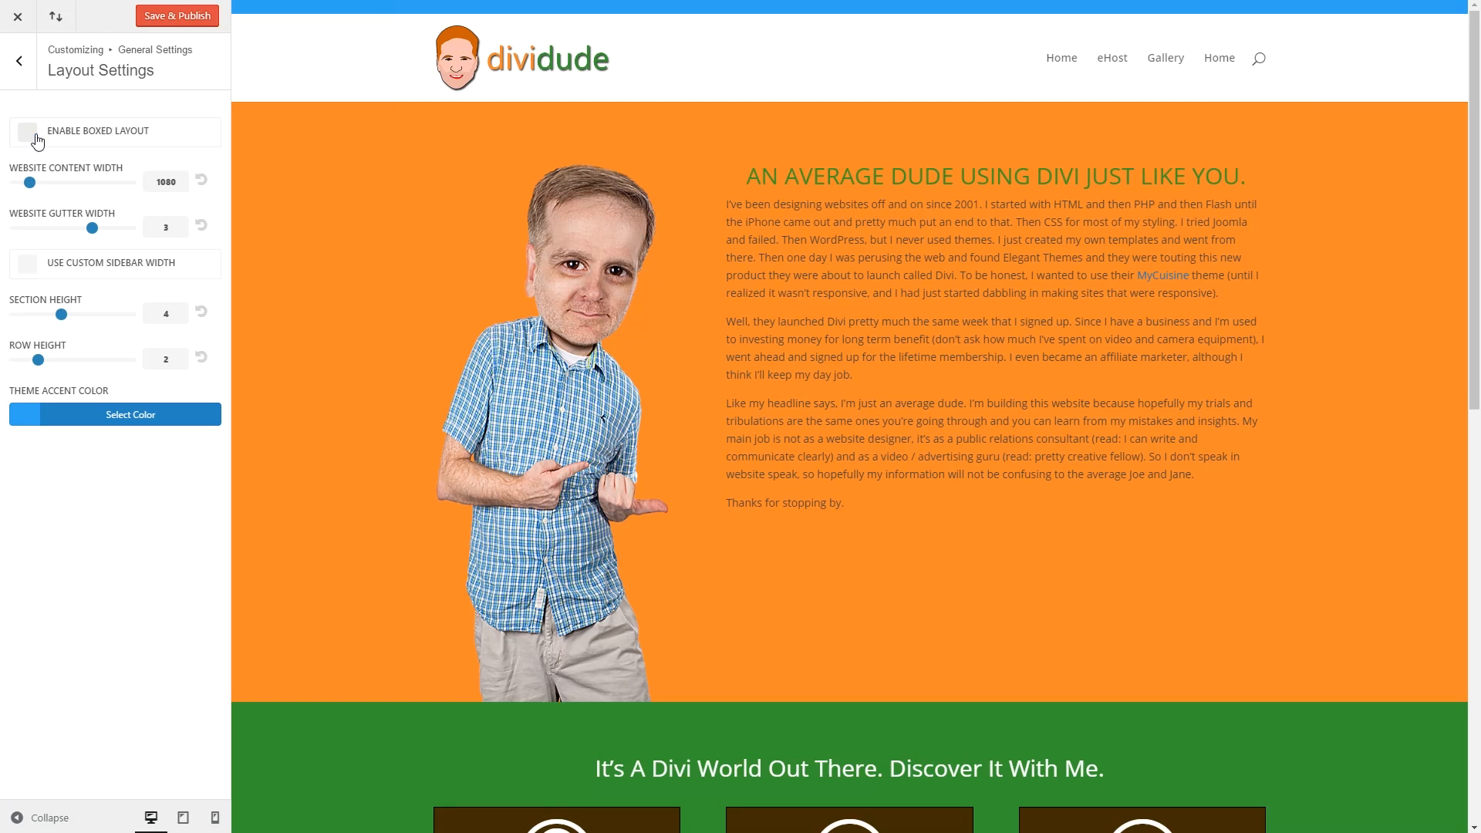
# In Typography, set Body Text Size to 16 and Body Line Height to 1.9.
pyautogui.click(28, 71)
pyautogui.click(93, 193)
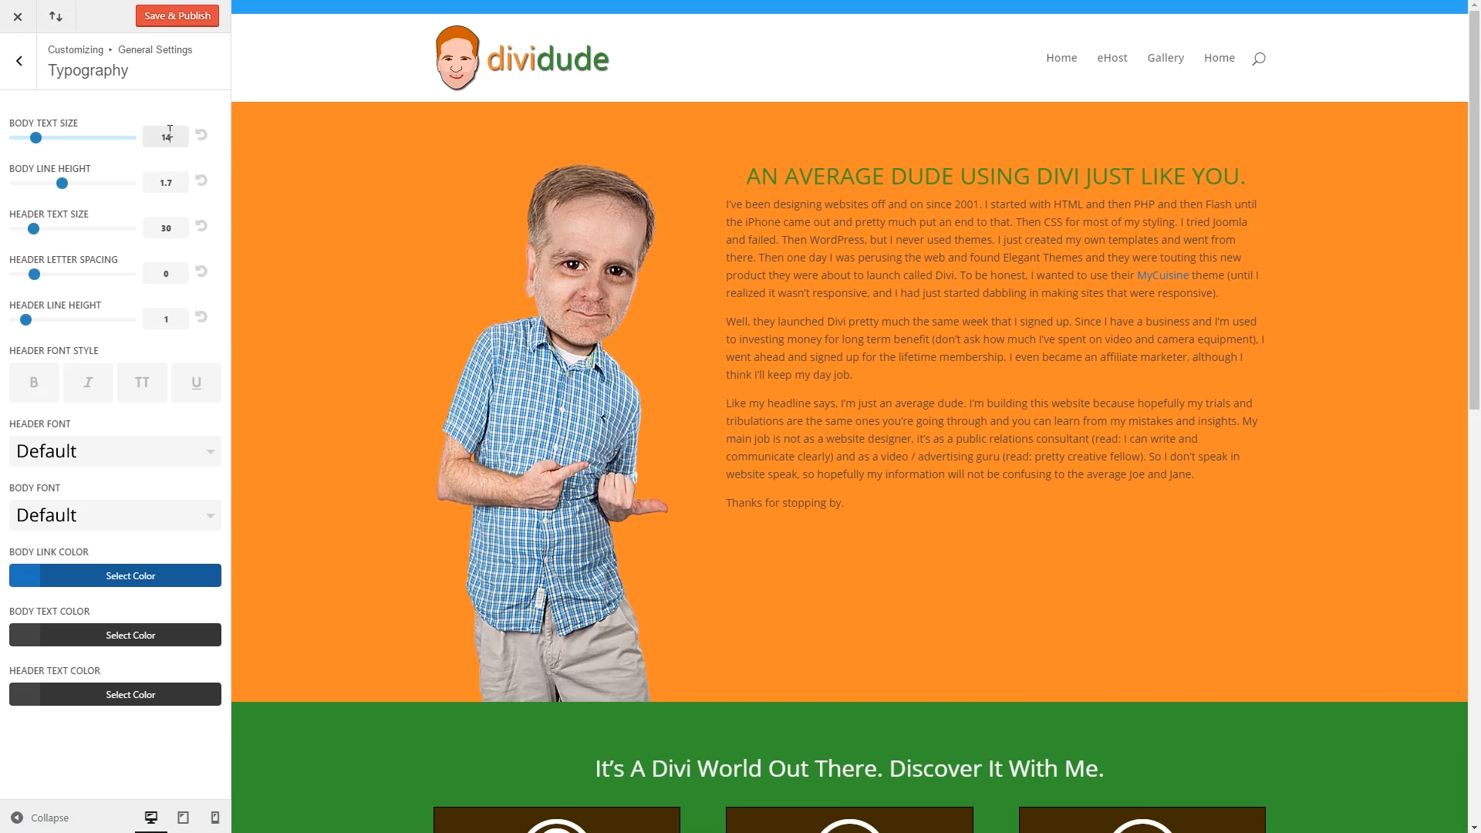
pyautogui.write('16')
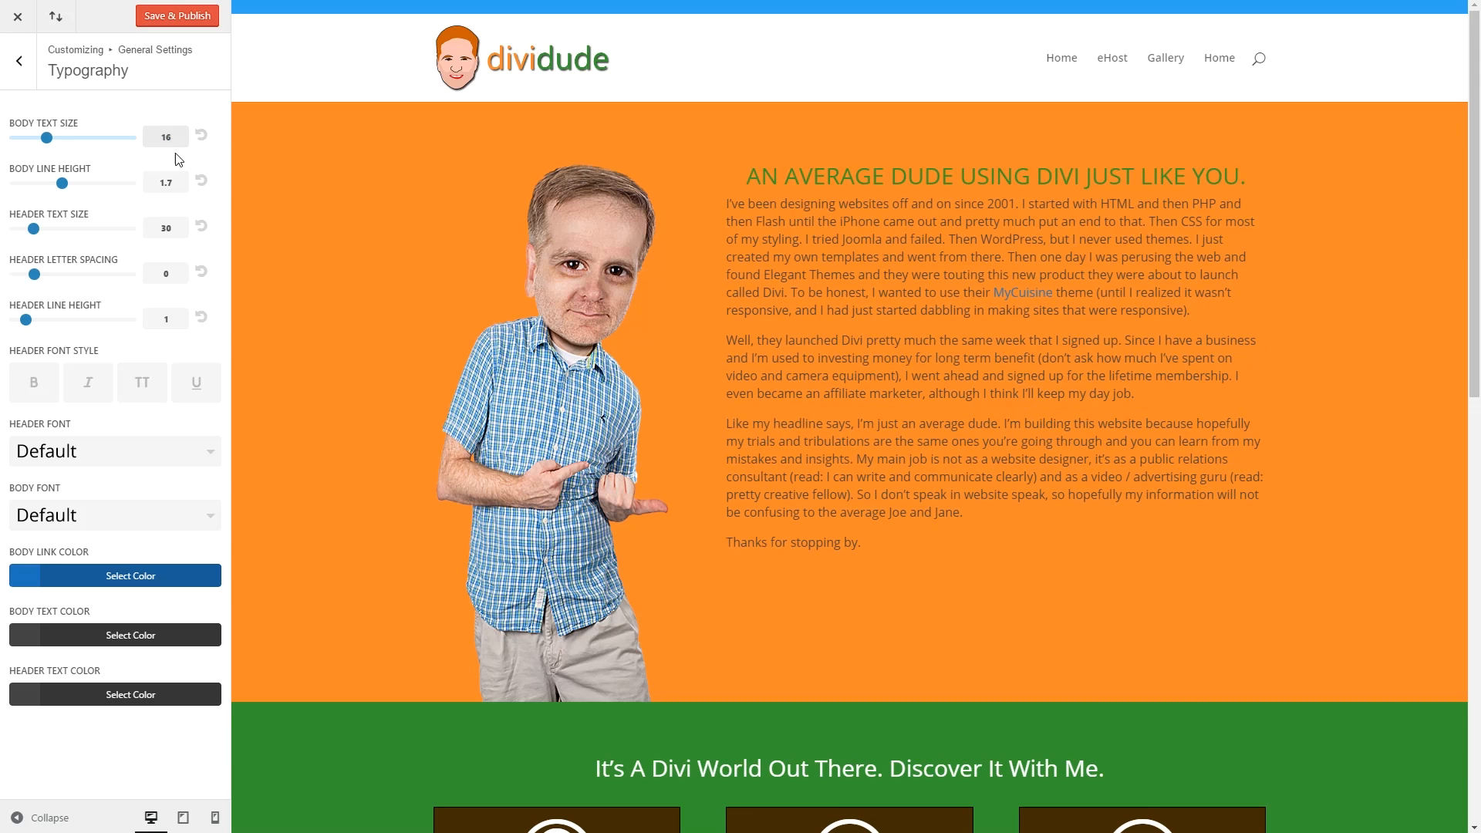
pyautogui.click(177, 178)
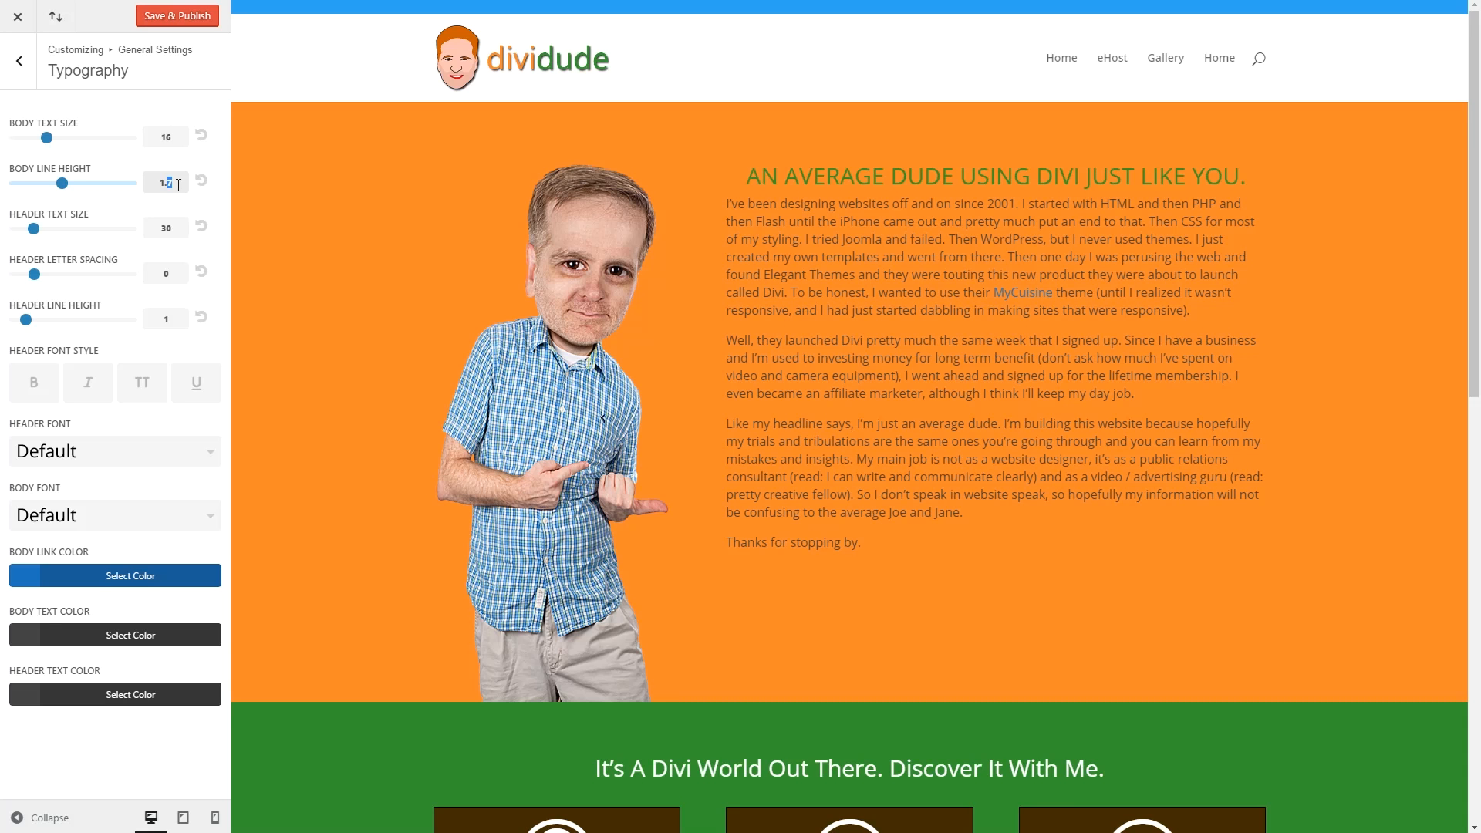
pyautogui.write('9')
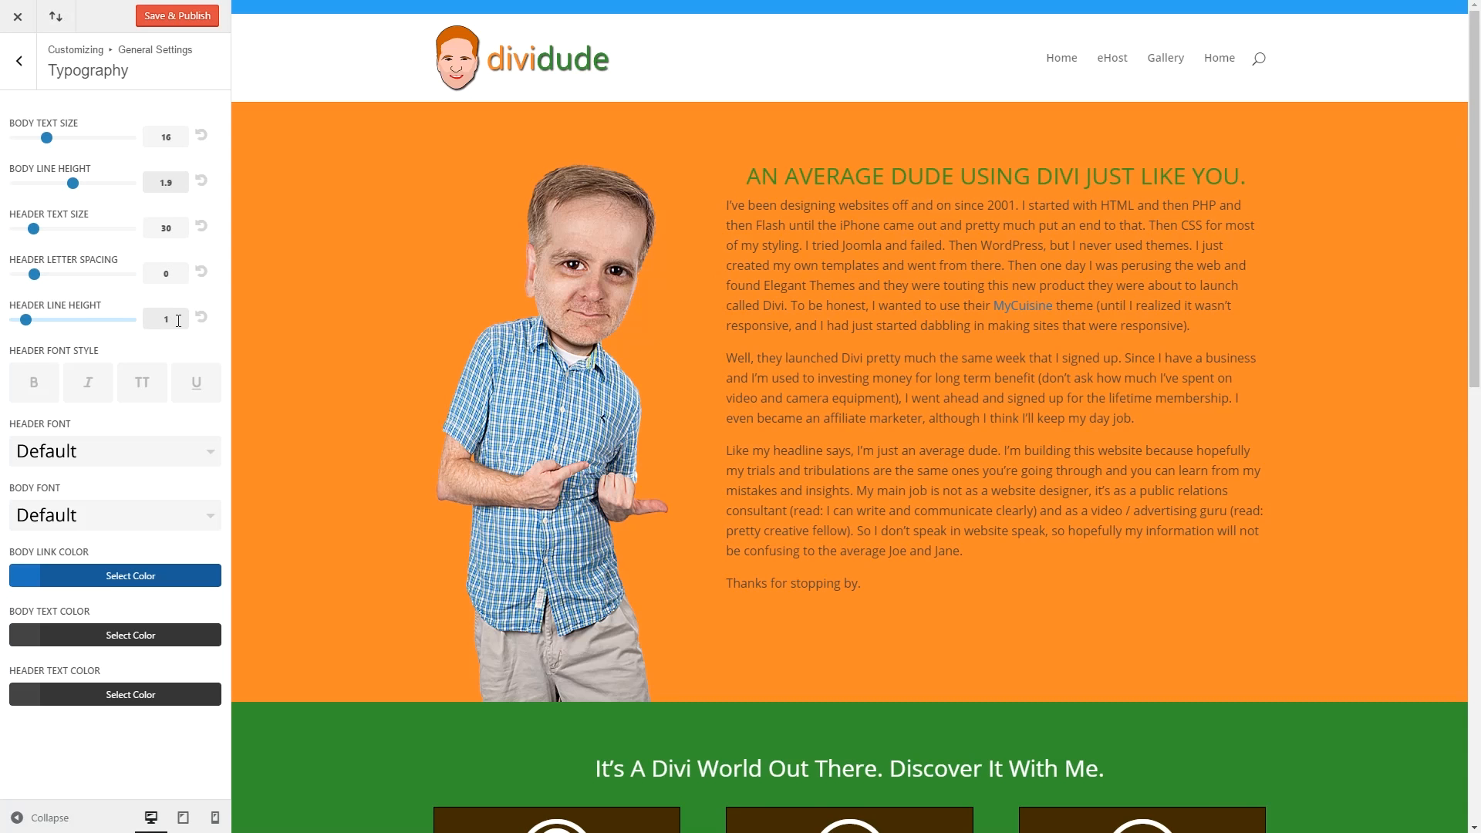
# Pick Droid Sans for the Header Font and Georgia for the Body Font.
pyautogui.click(157, 451)
pyautogui.scroll(-4, 139, 492)
pyautogui.scroll(-6, 139, 496)
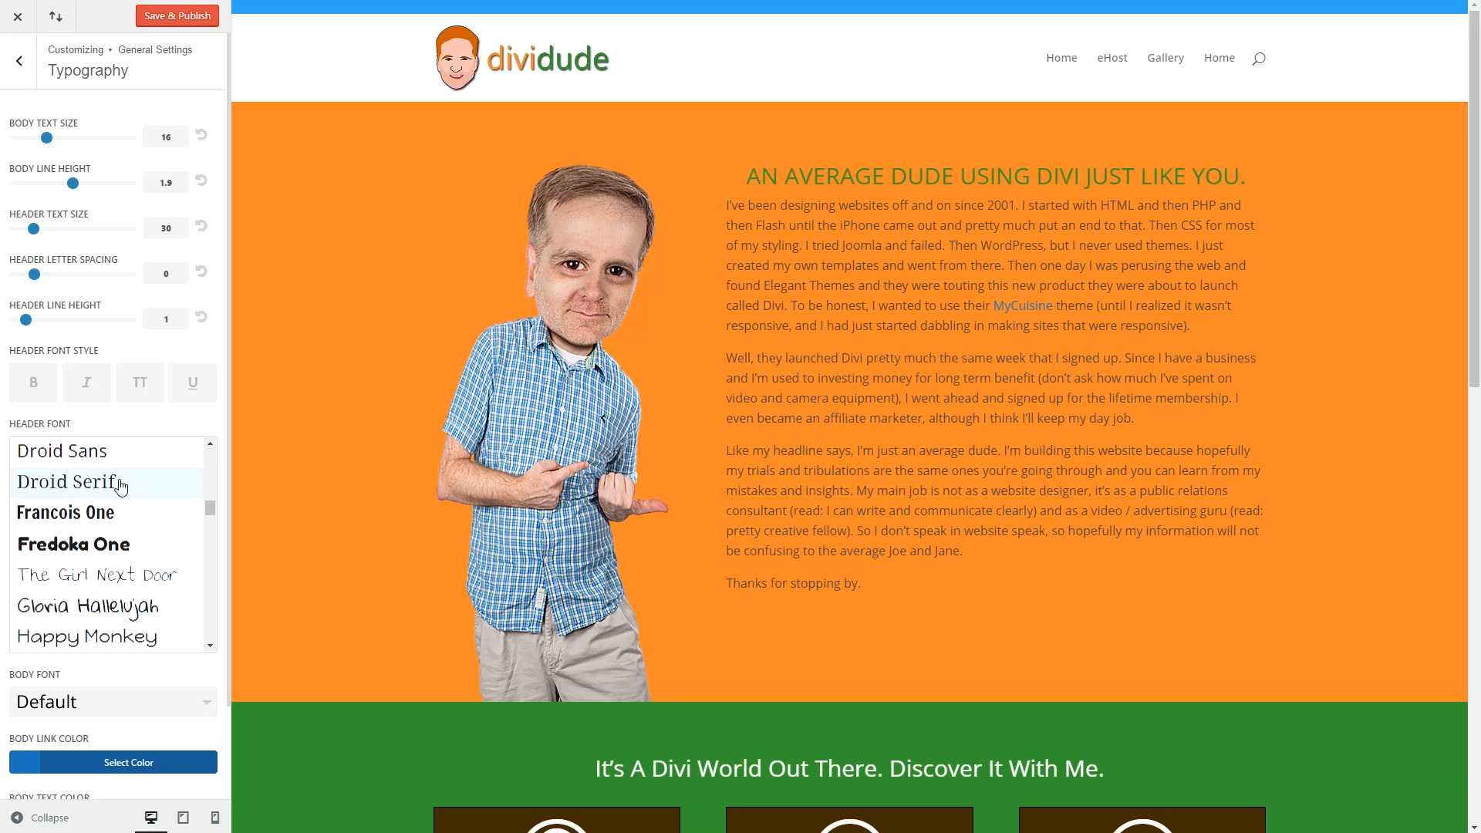
pyautogui.click(100, 458)
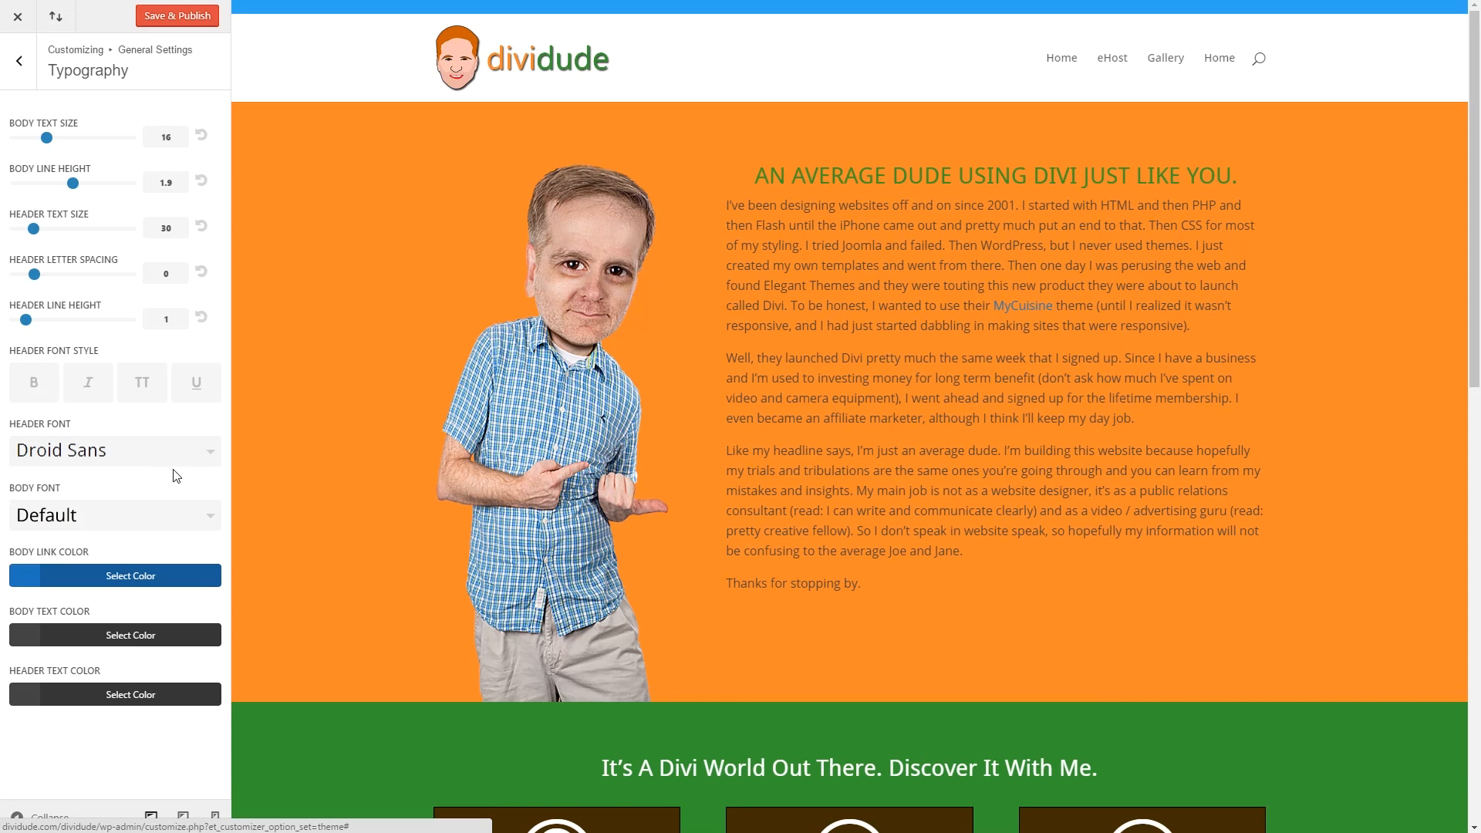
pyautogui.click(159, 519)
pyautogui.moveTo(209, 520); pyautogui.dragTo(202, 720)
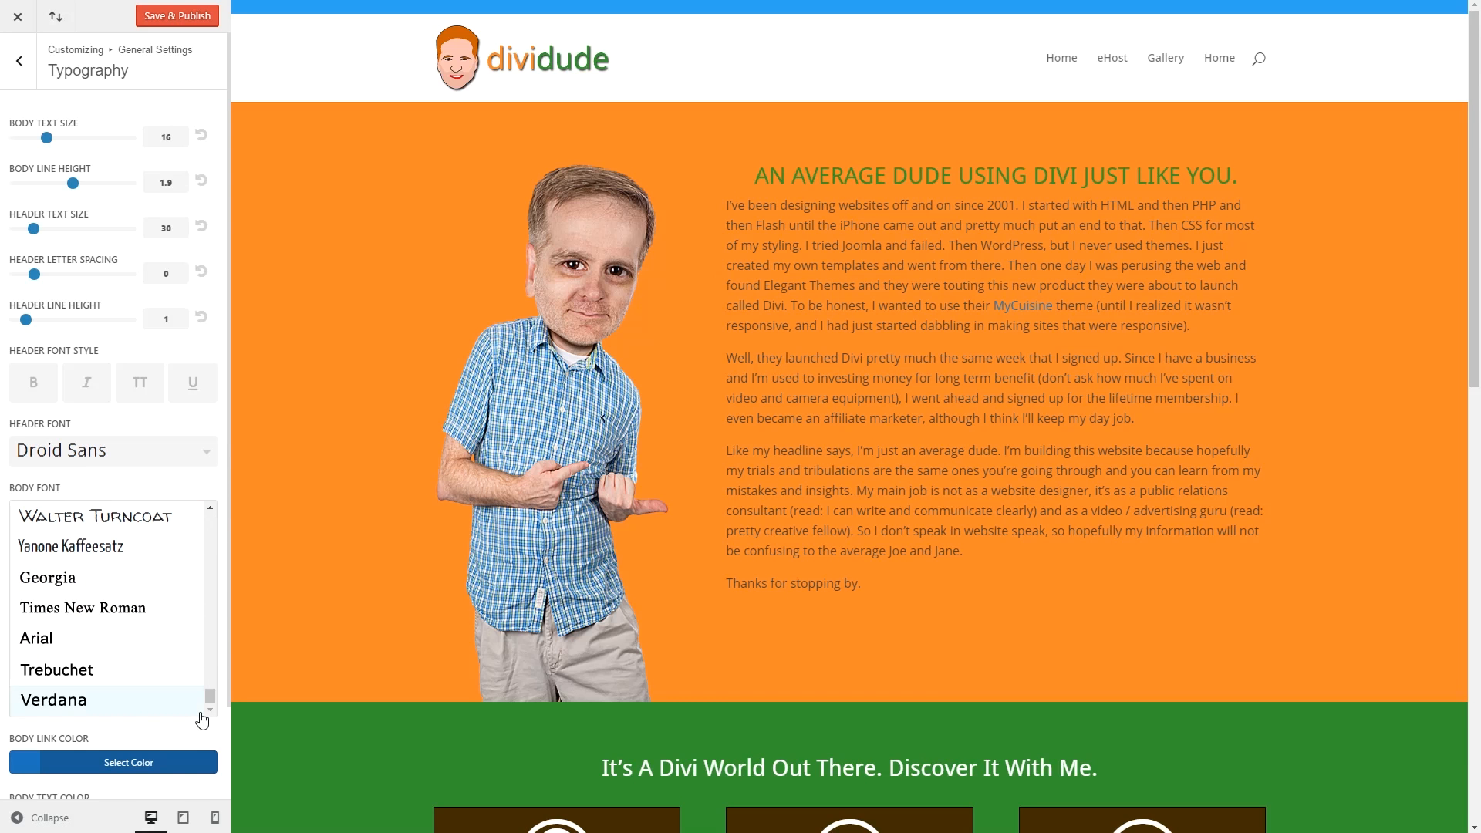
pyautogui.click(77, 583)
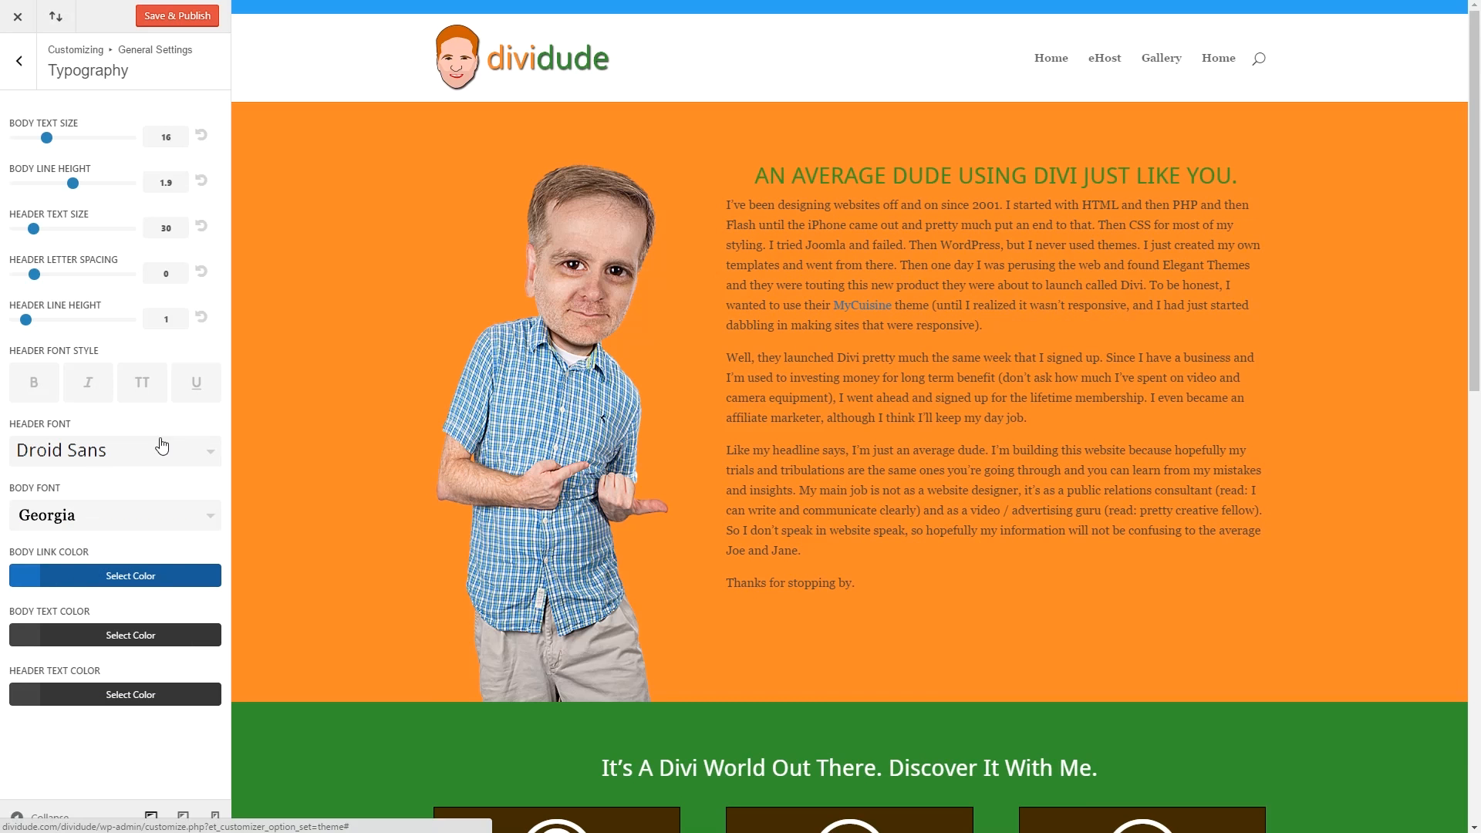
# Set the Body Link Color to #ffd000.
pyautogui.click(145, 576)
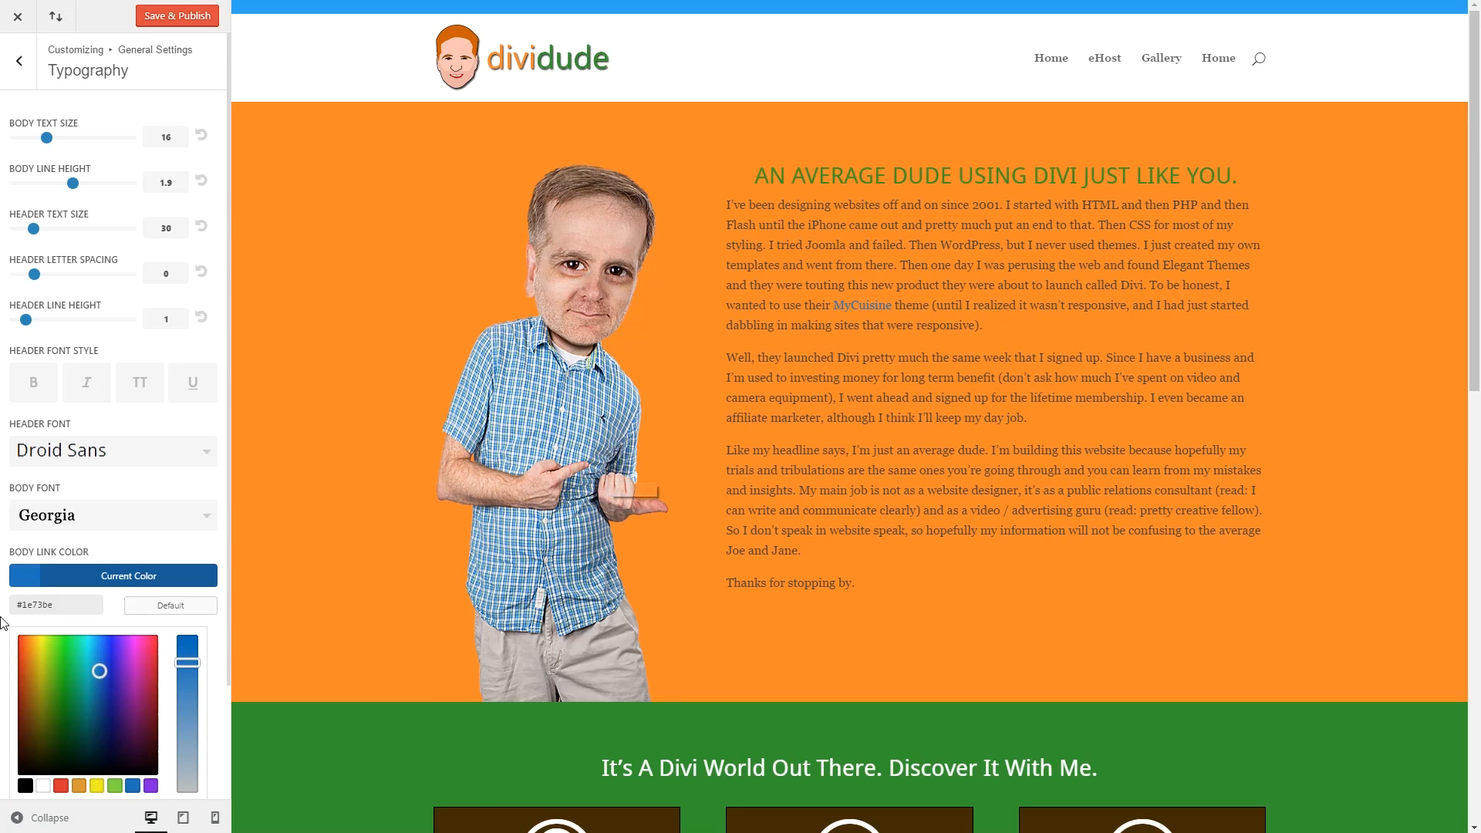
pyautogui.moveTo(54, 605); pyautogui.dragTo(30, 606)
pyautogui.write('ffd000')
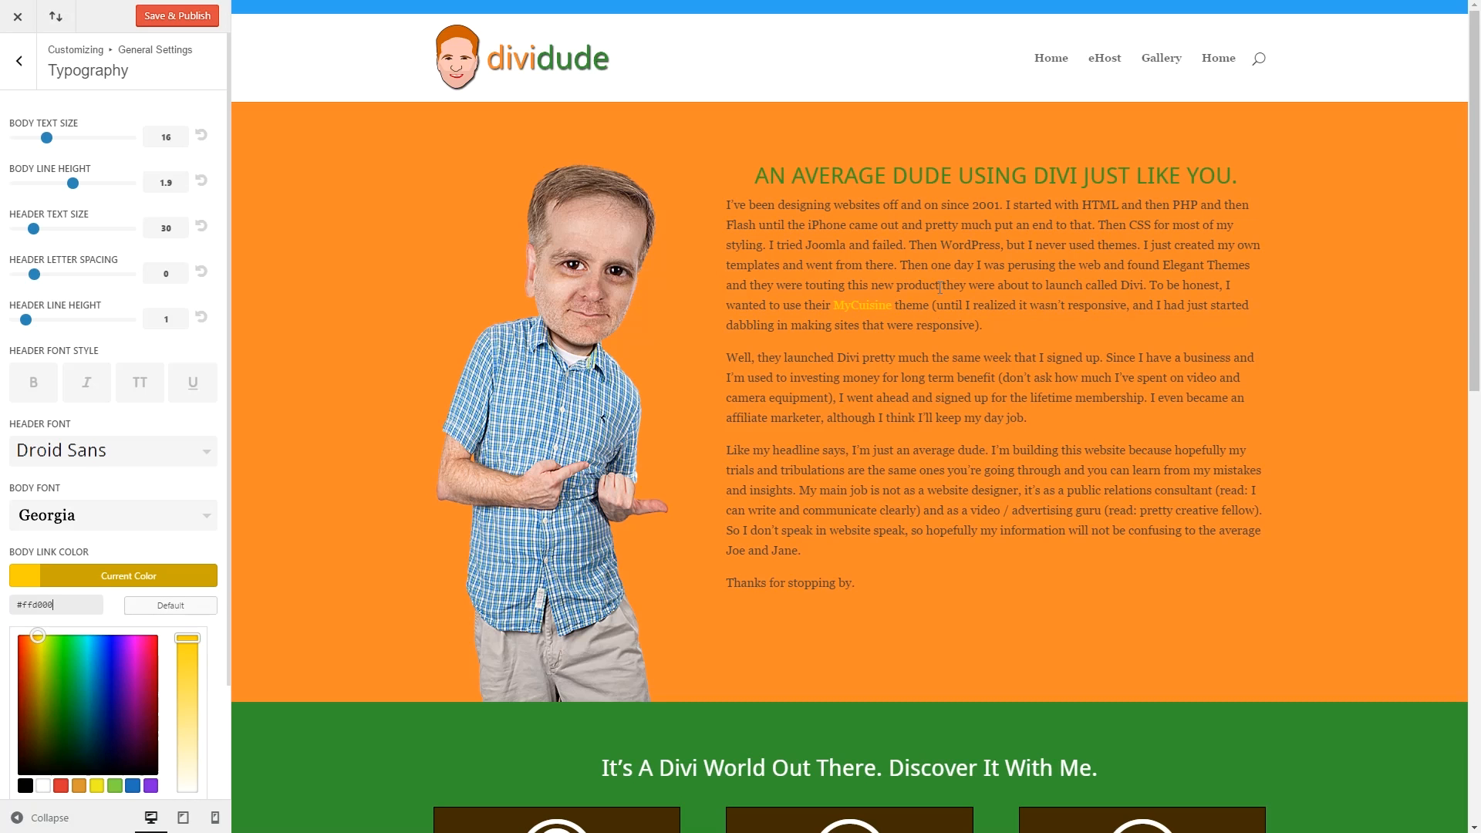
pyautogui.scroll(-5, 806, 499)
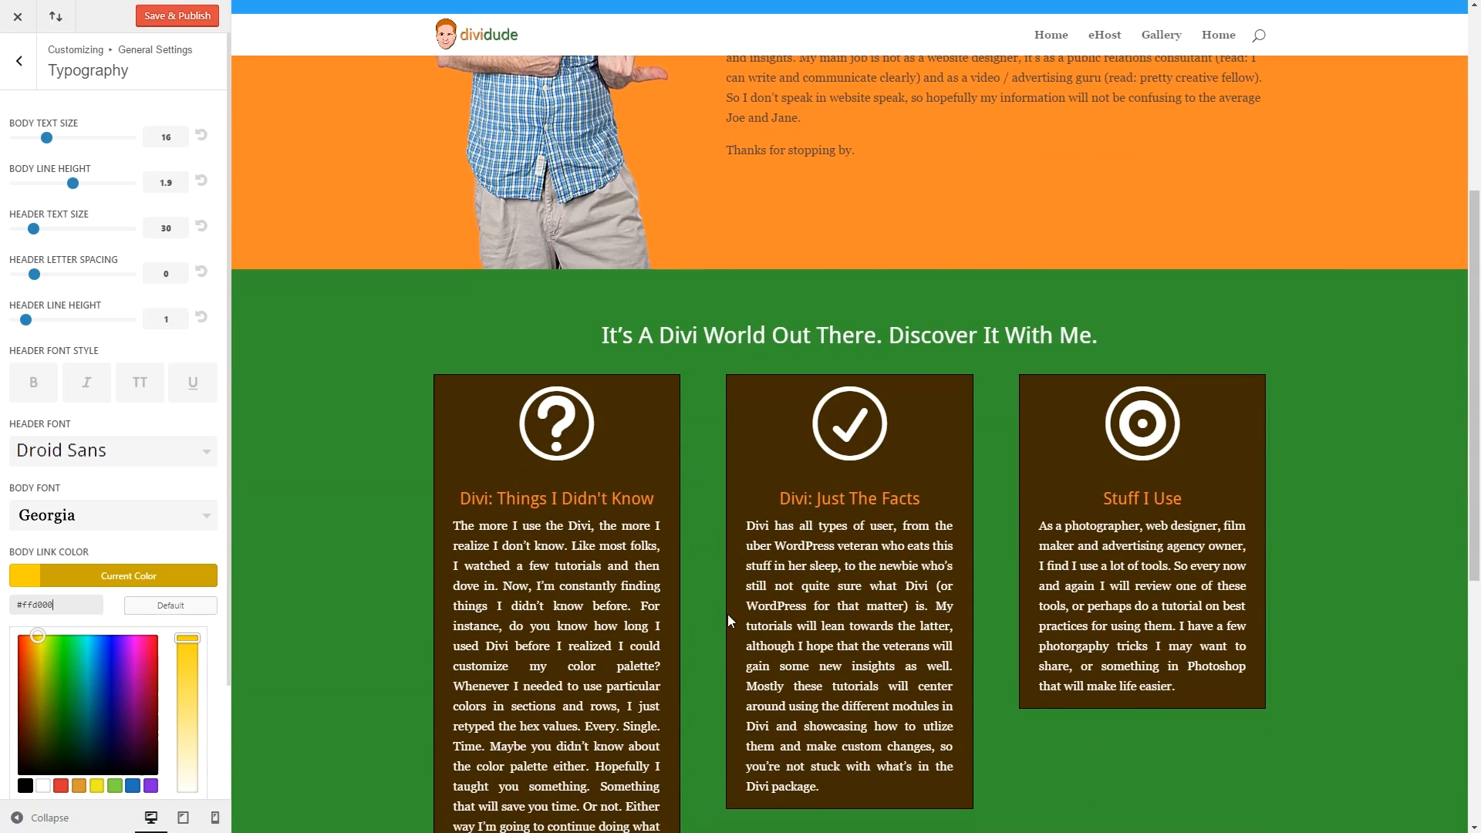
pyautogui.scroll(5, 846, 601)
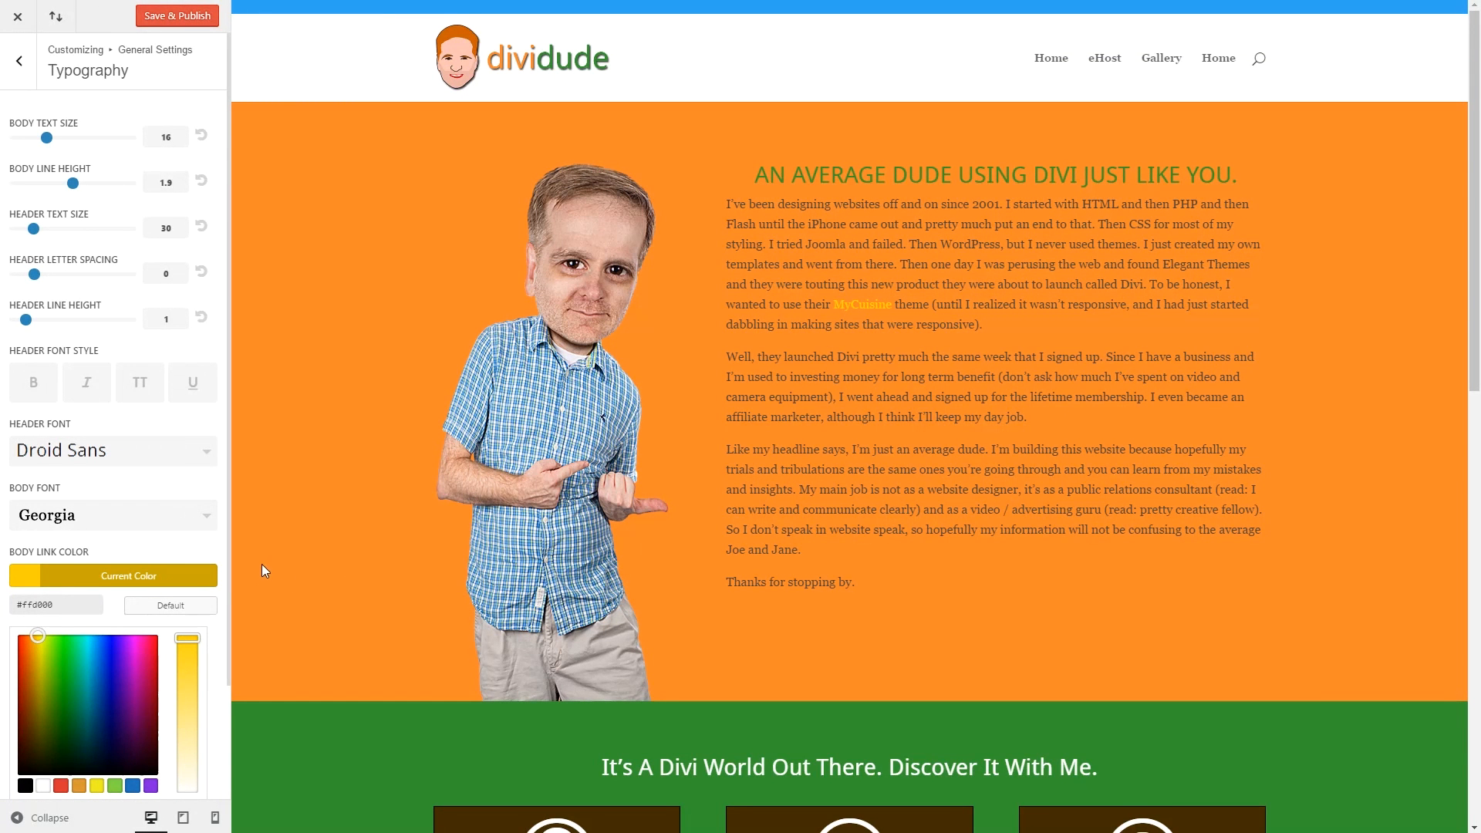
pyautogui.scroll(-2, 182, 625)
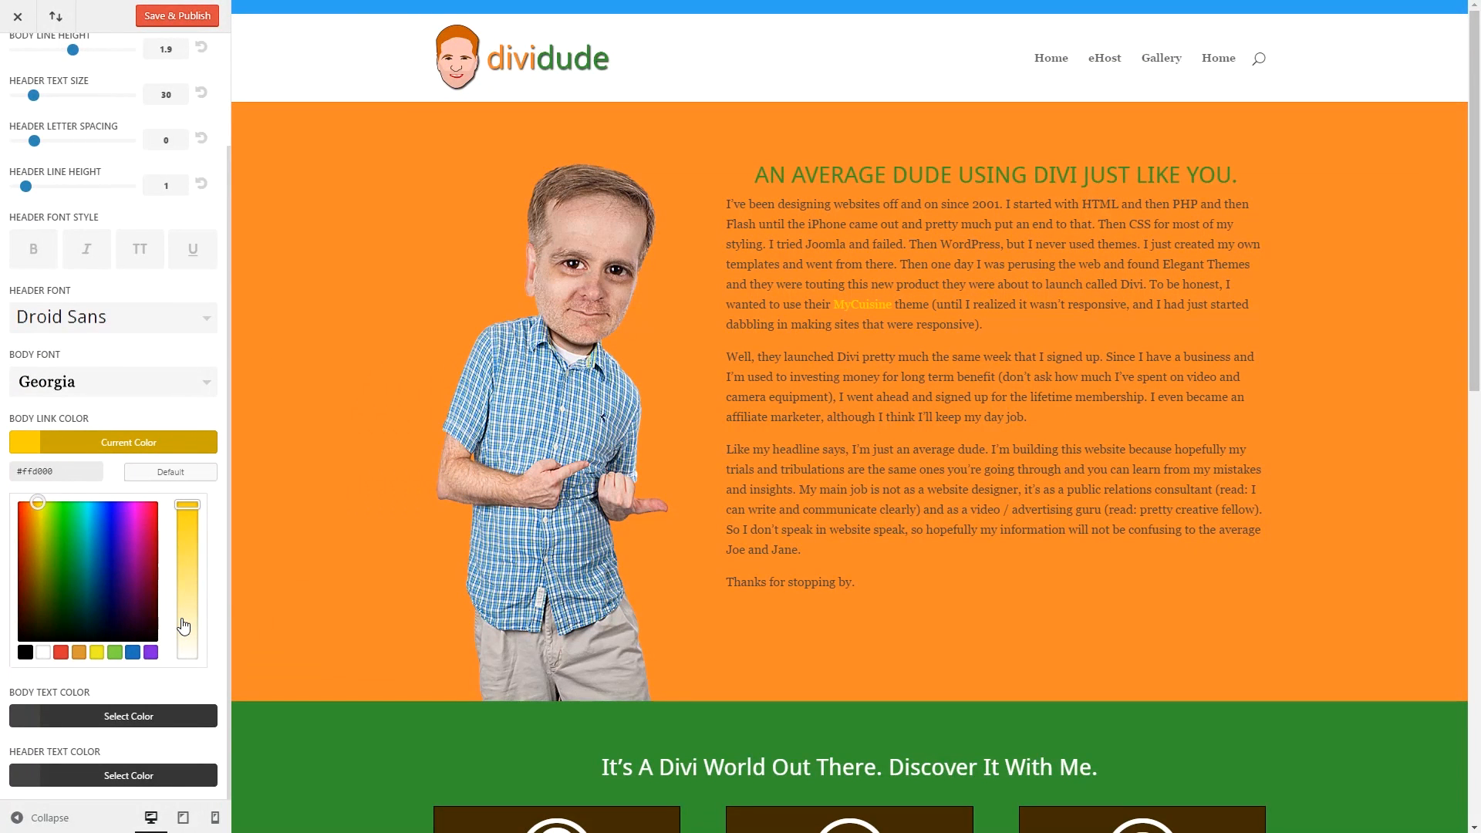
# Darken body and header text colours to #191919, then Save & Publish.
pyautogui.click(154, 716)
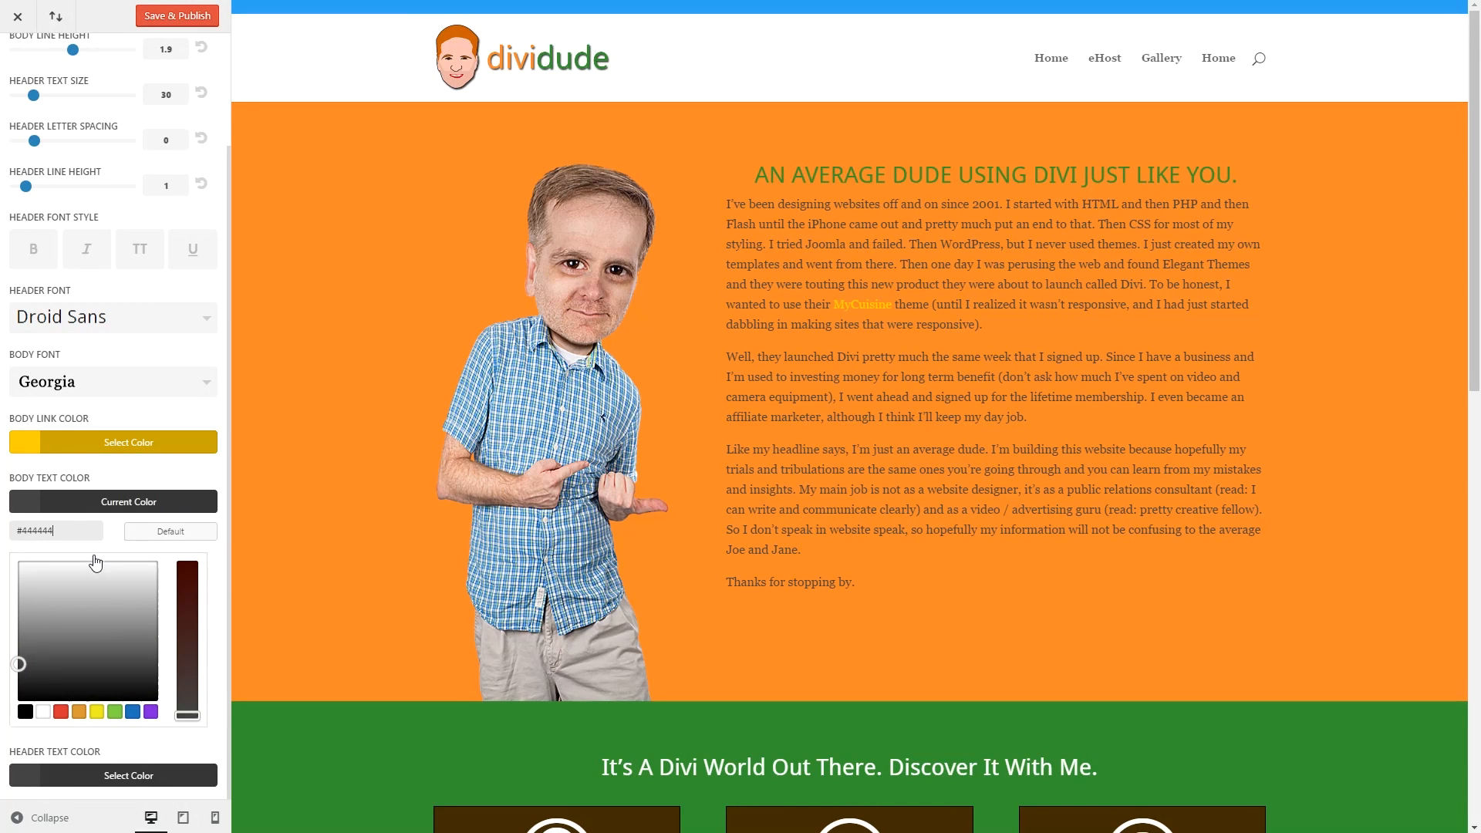
pyautogui.click(18, 682)
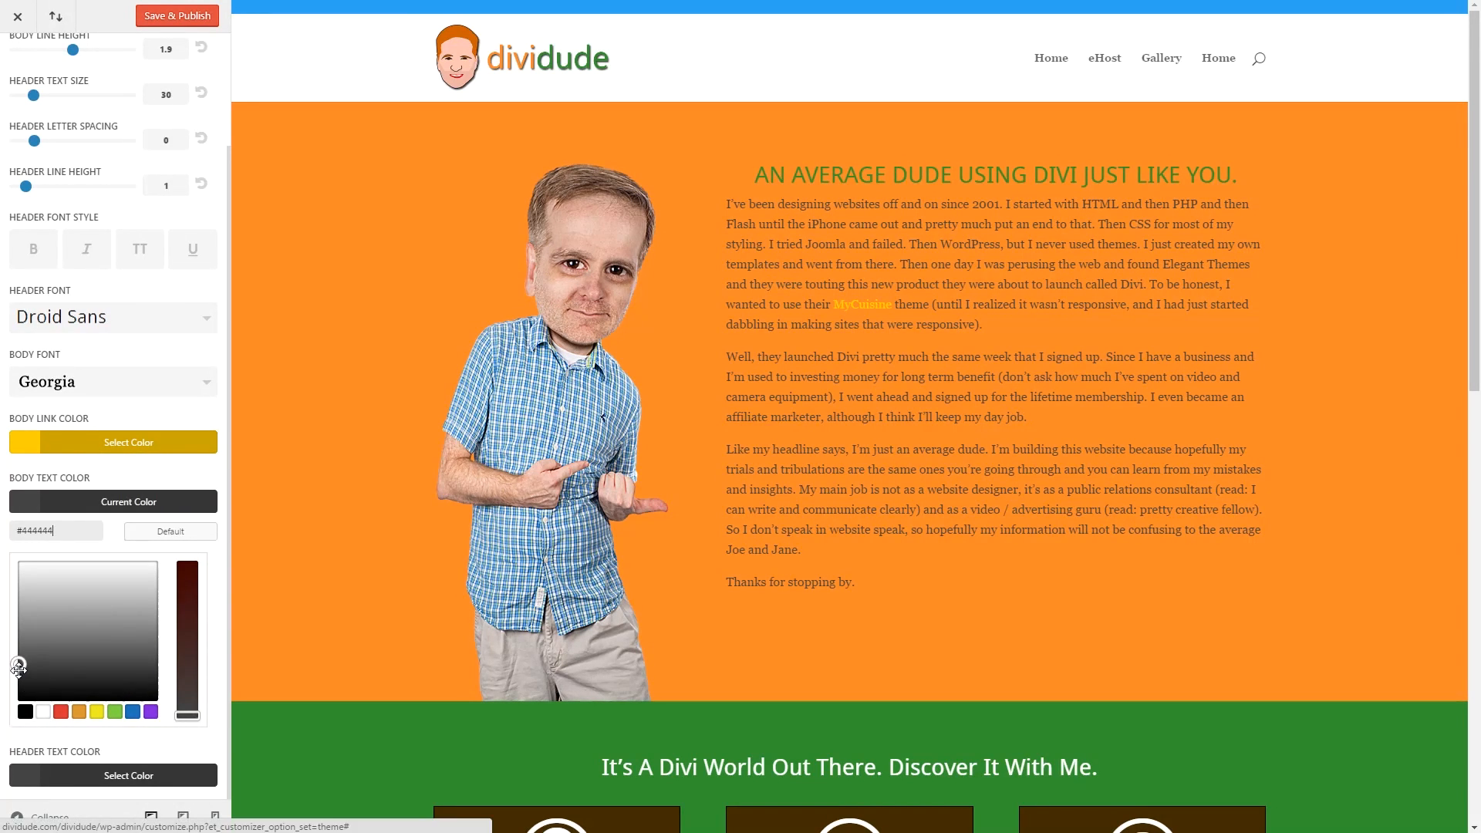
pyautogui.moveTo(18, 686); pyautogui.dragTo(17, 693)
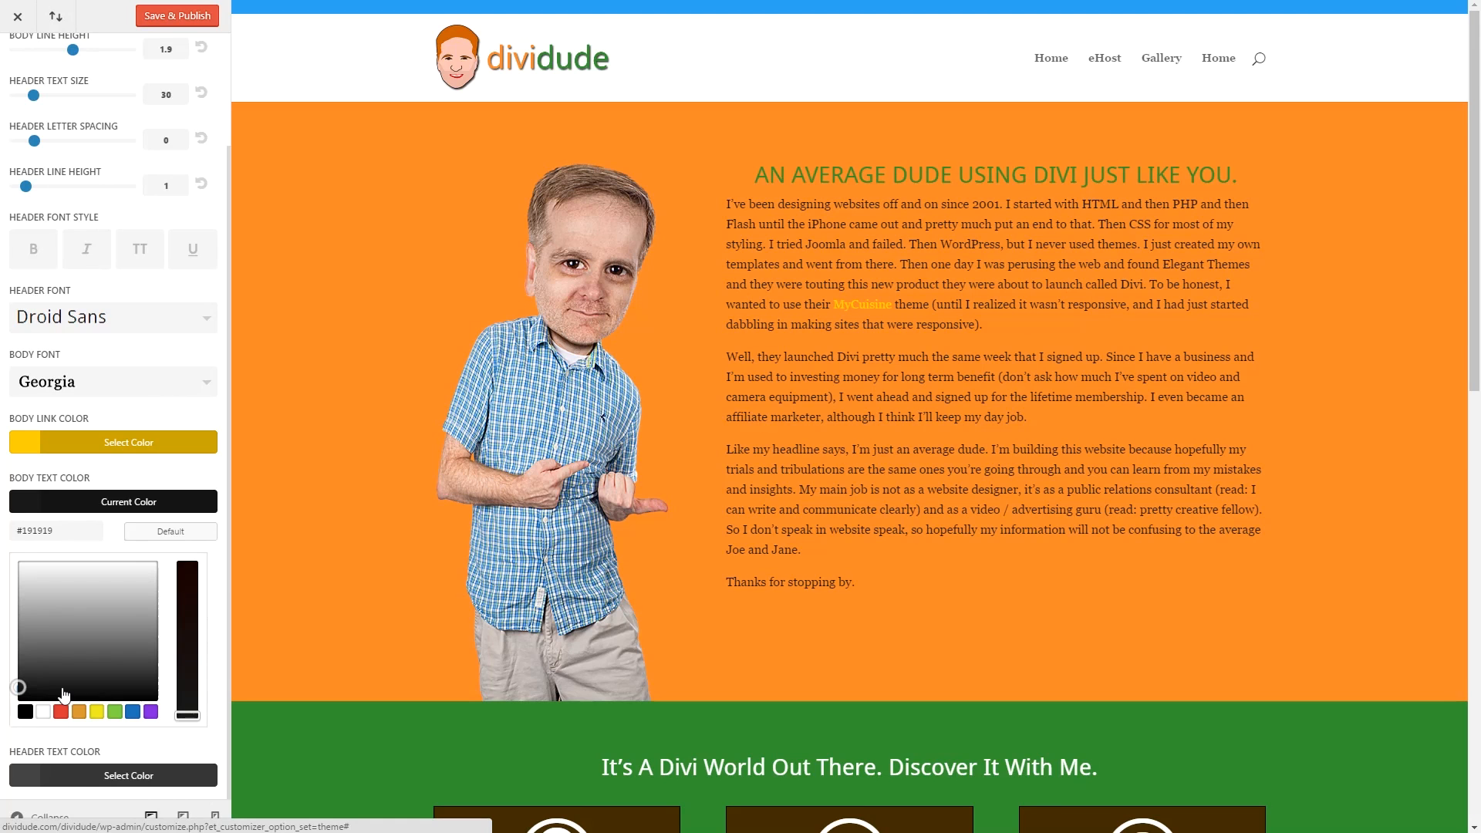
pyautogui.click(82, 776)
pyautogui.click(20, 749)
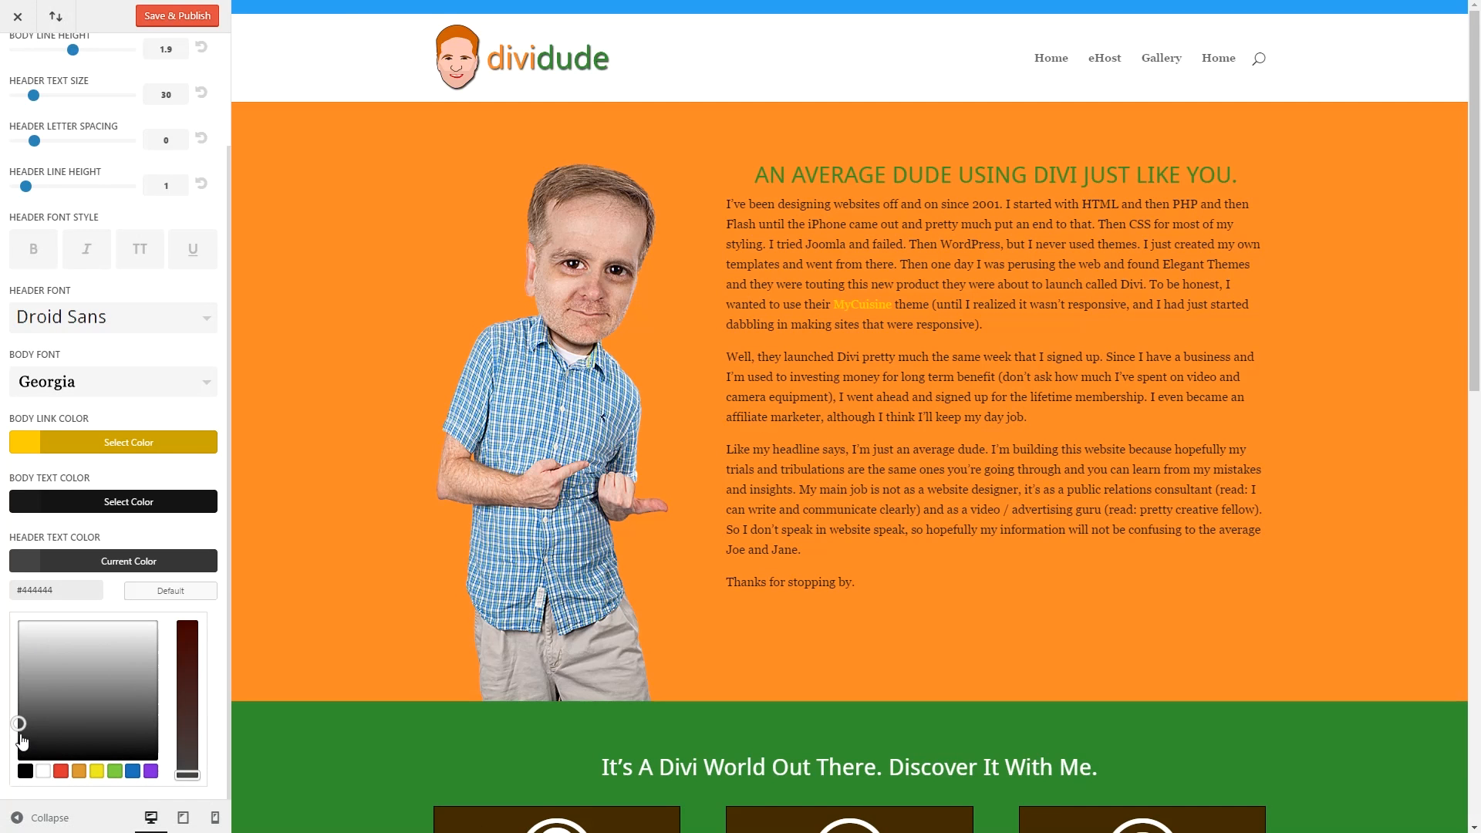
pyautogui.moveTo(19, 750); pyautogui.dragTo(21, 747)
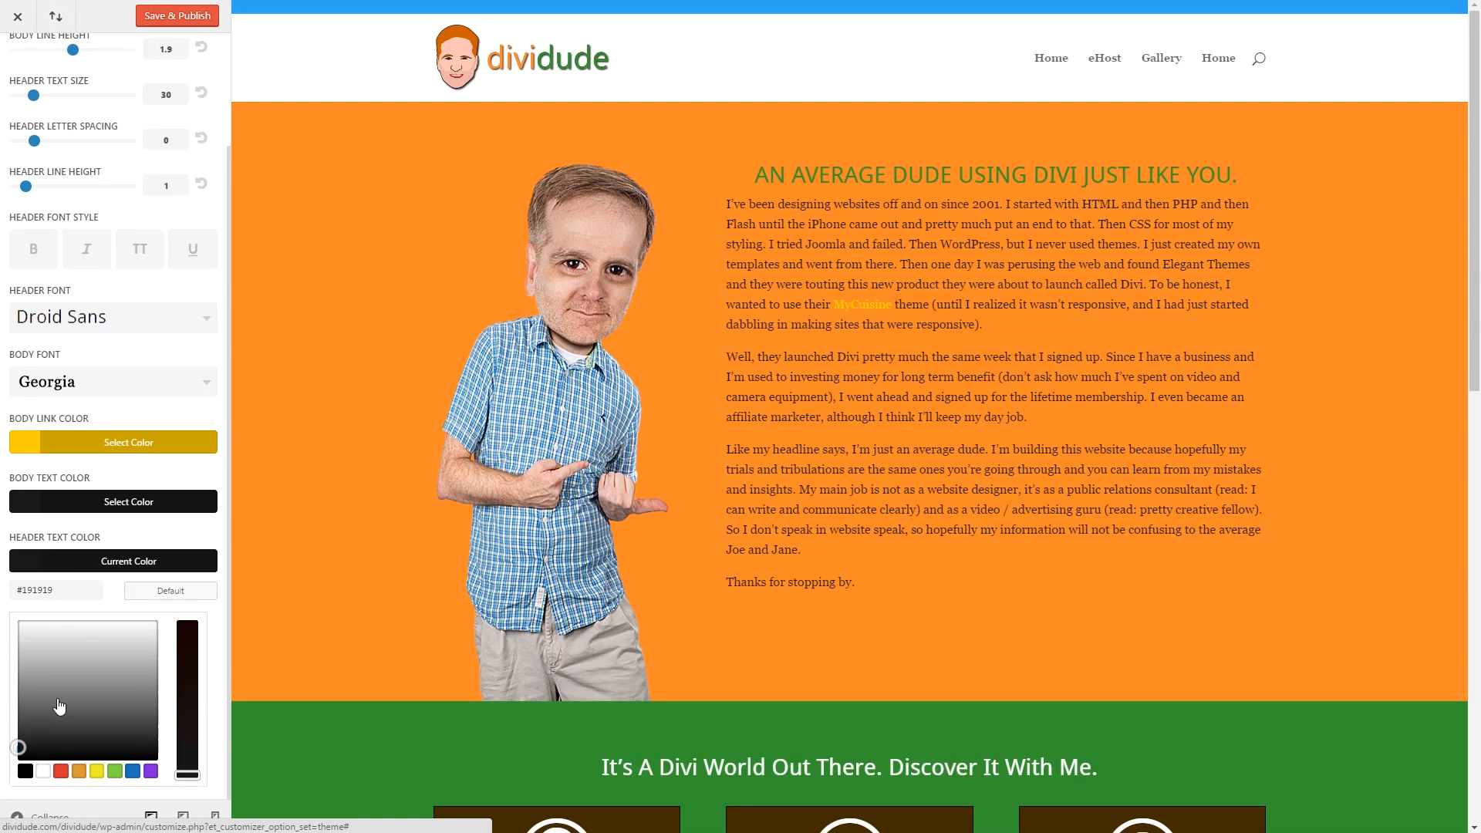
pyautogui.click(176, 15)
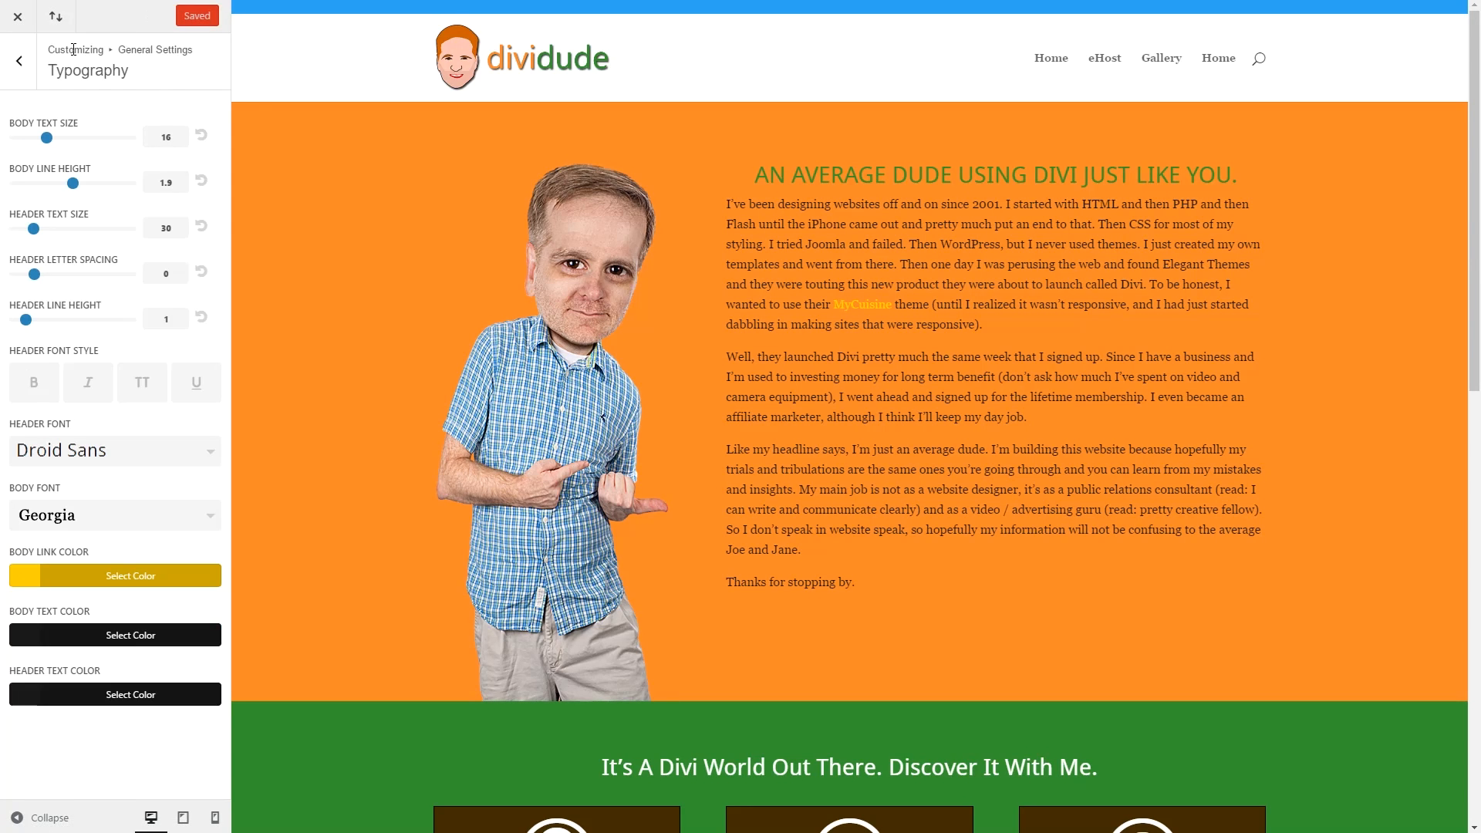
# Leave the general settings for Header & Navigation's Header Format and open the Header Style list.
pyautogui.click(22, 63)
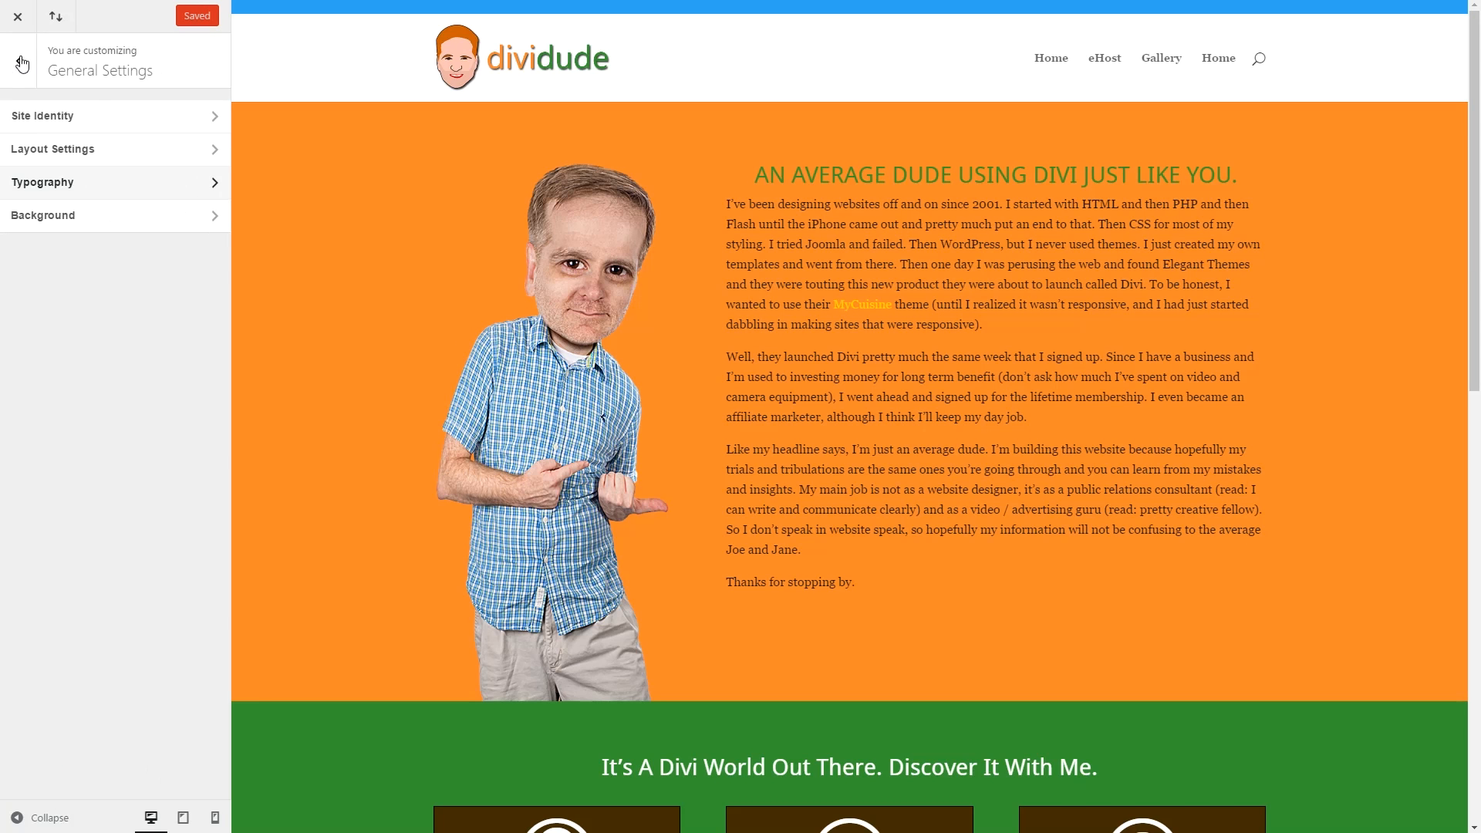
pyautogui.click(93, 216)
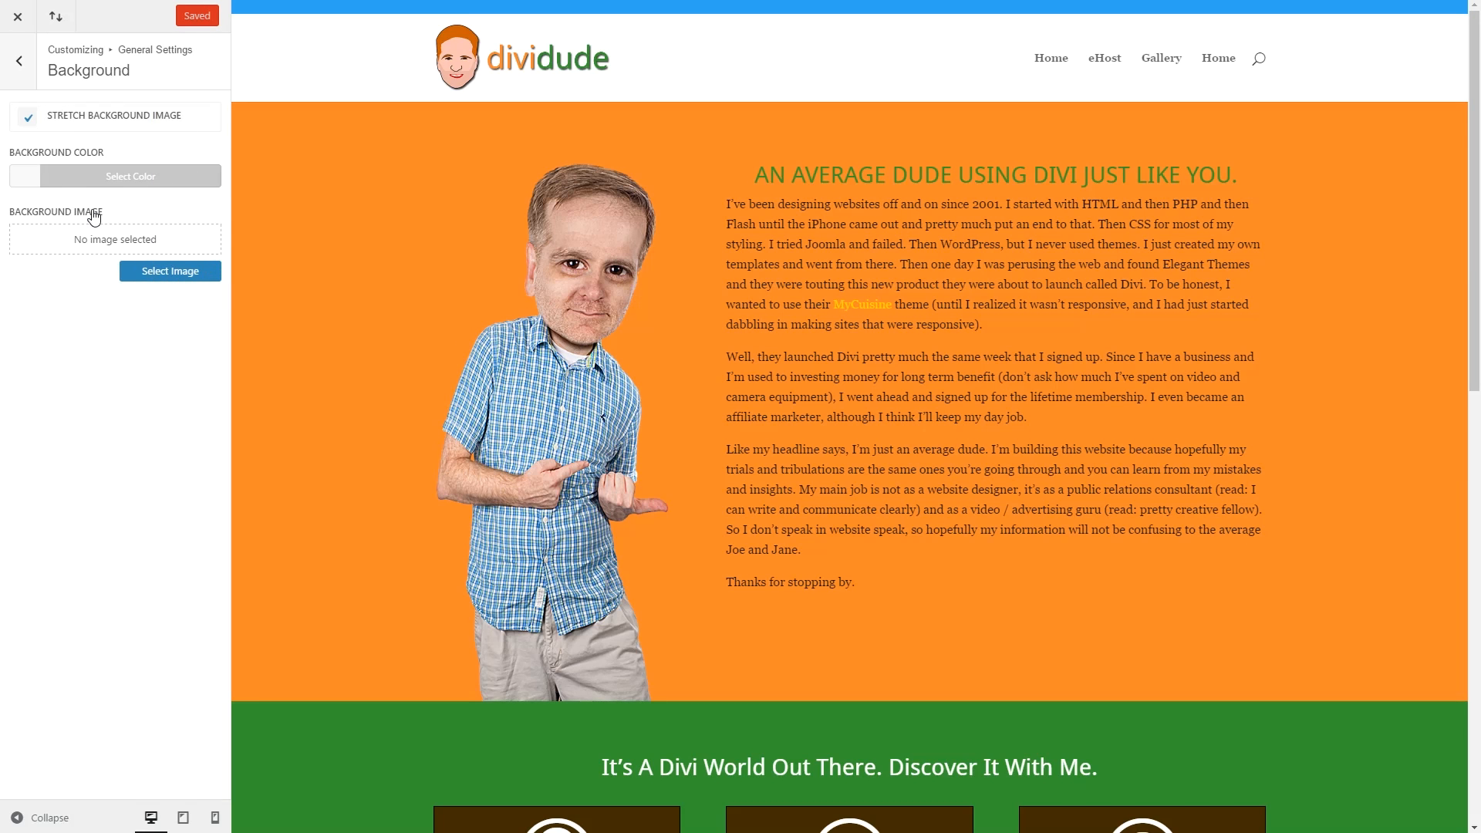
pyautogui.click(20, 66)
pyautogui.click(22, 68)
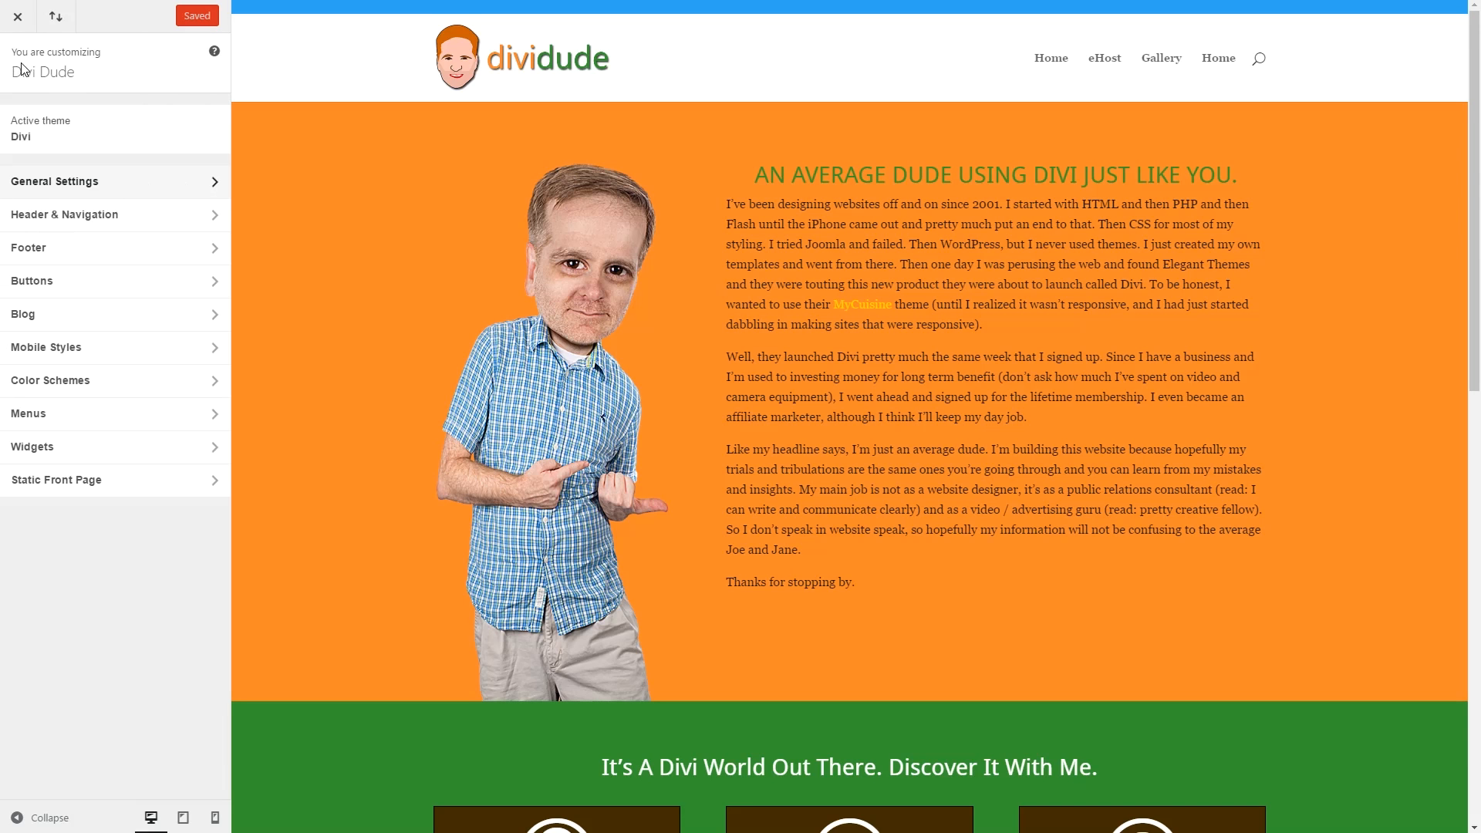
pyautogui.click(117, 219)
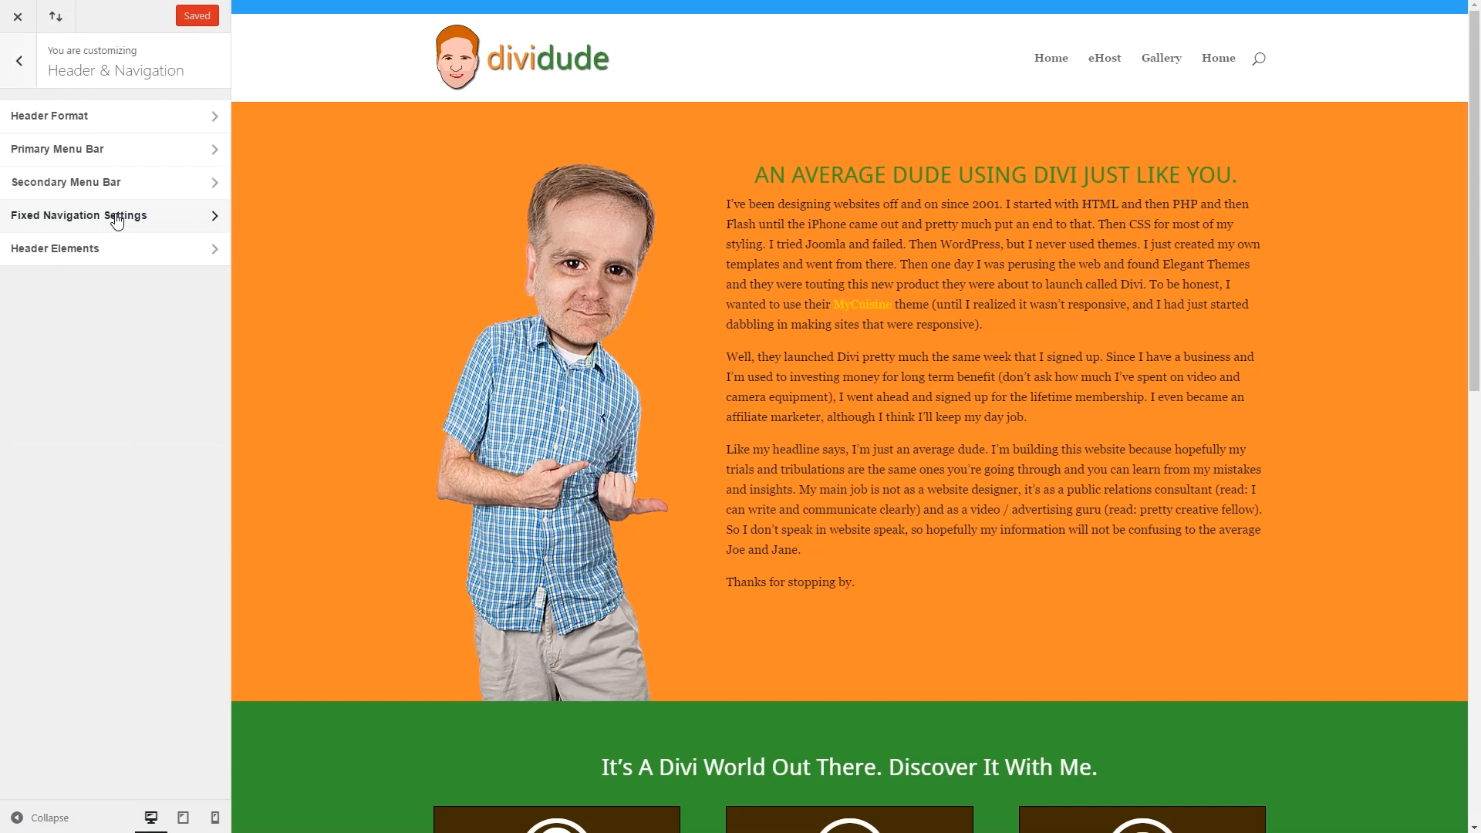
pyautogui.click(77, 116)
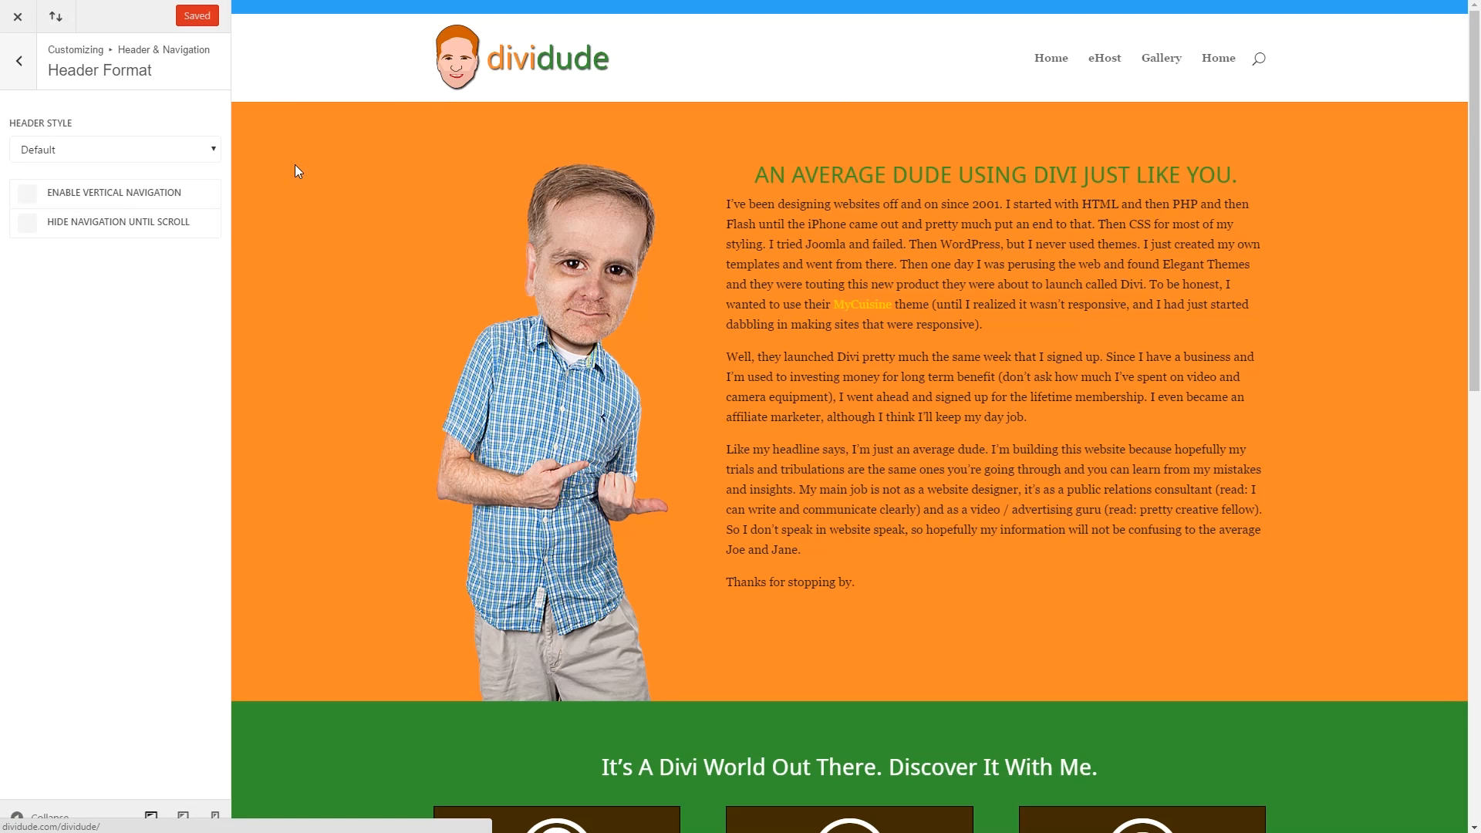
pyautogui.click(120, 151)
# Preview the Centered, Slide In and Fullscreen header styles, then settle on Centered Inline Logo.
pyautogui.click(117, 188)
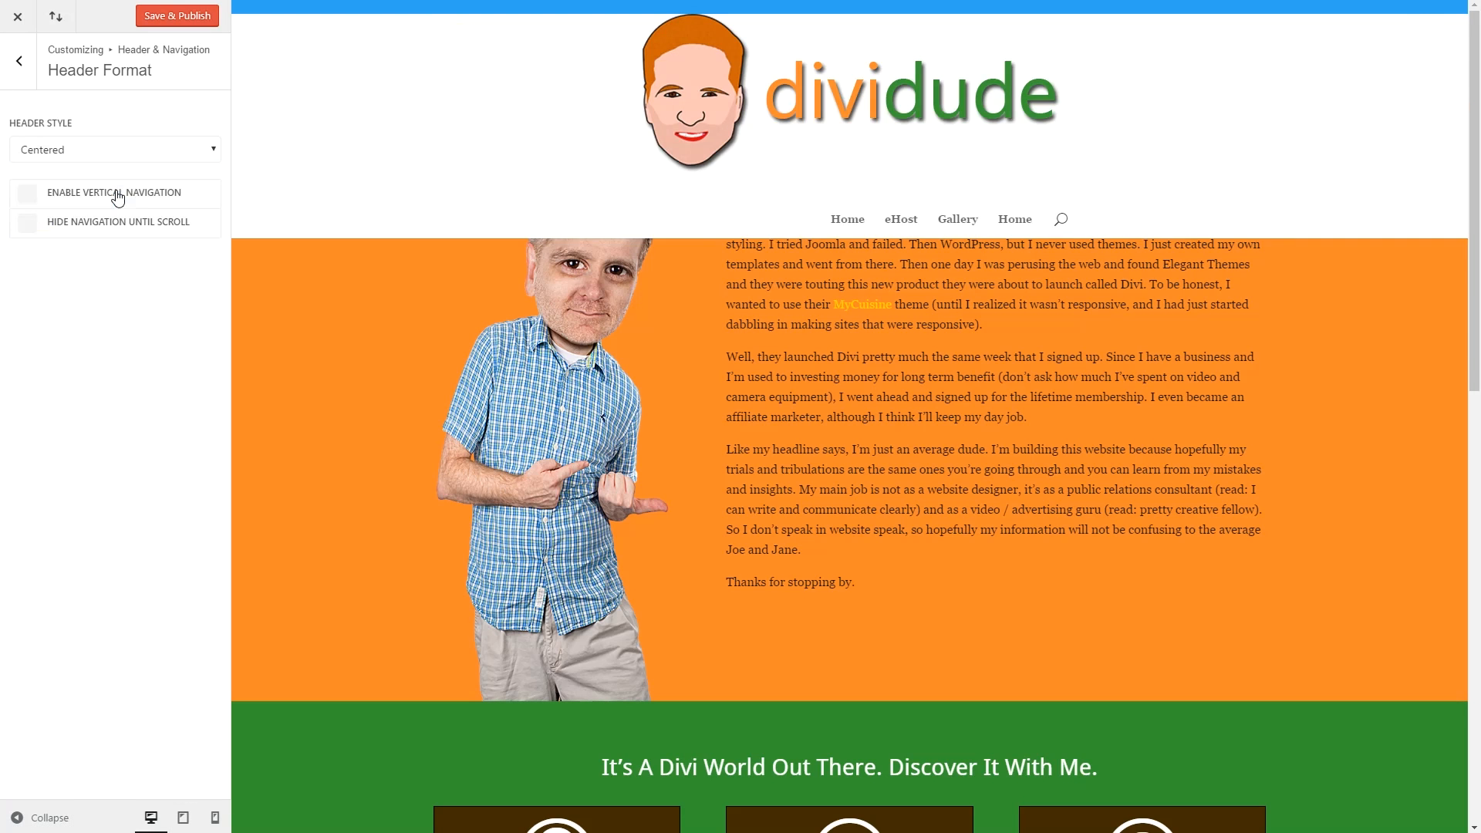
pyautogui.click(170, 158)
pyautogui.click(156, 198)
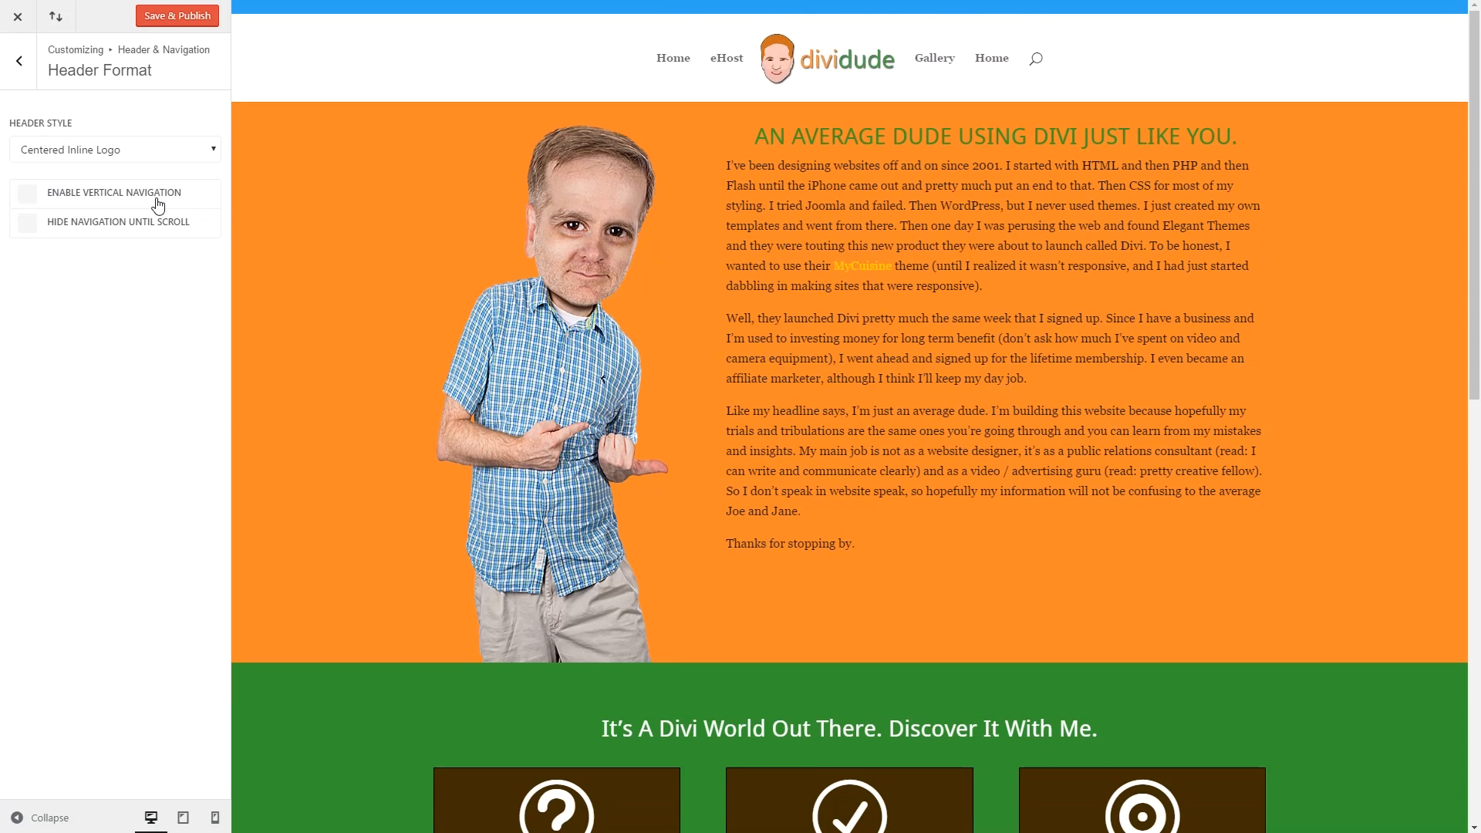
pyautogui.click(187, 154)
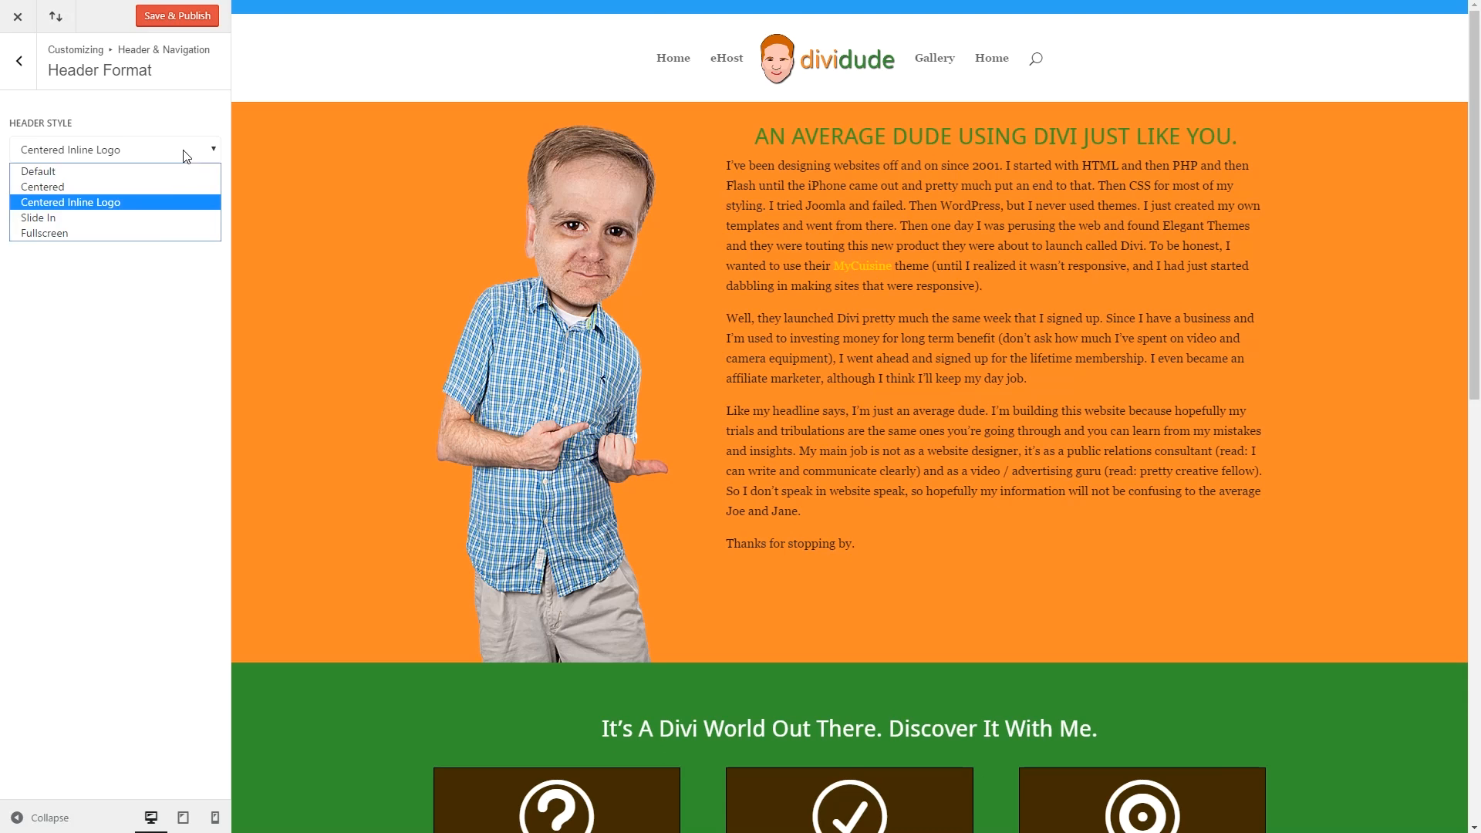
pyautogui.click(157, 219)
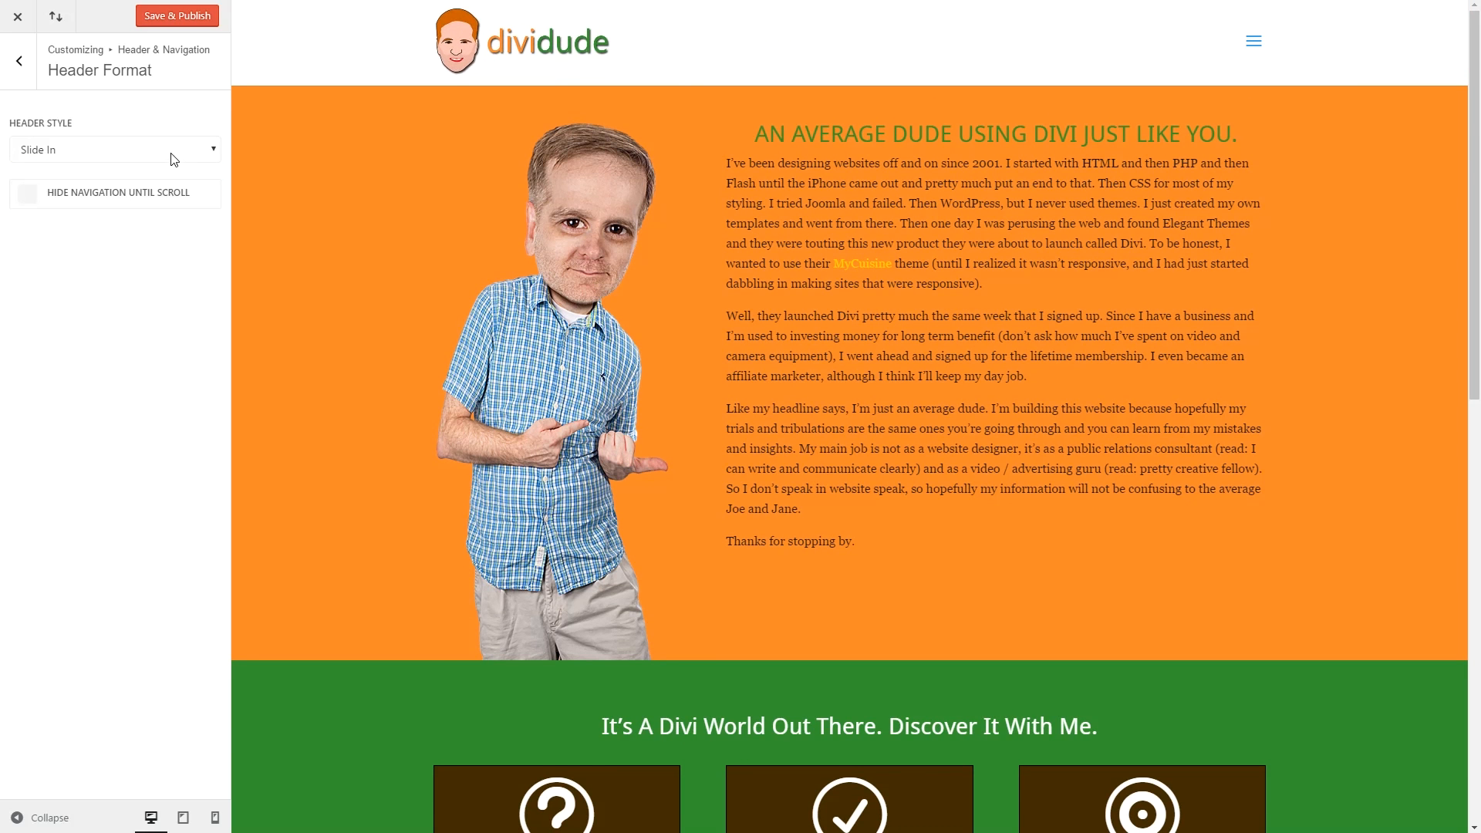
pyautogui.click(176, 158)
pyautogui.click(149, 232)
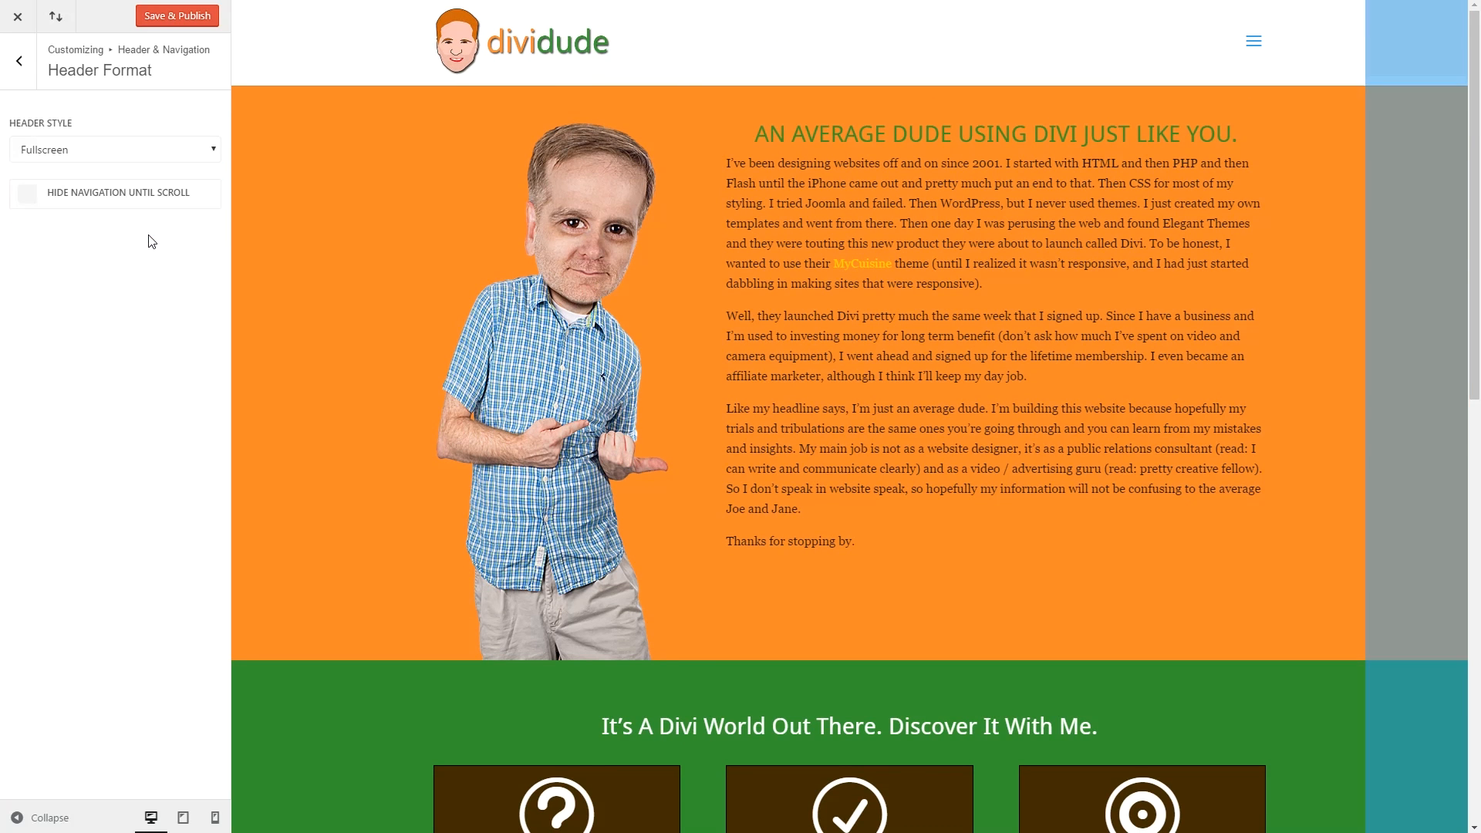
pyautogui.click(154, 154)
pyautogui.click(196, 203)
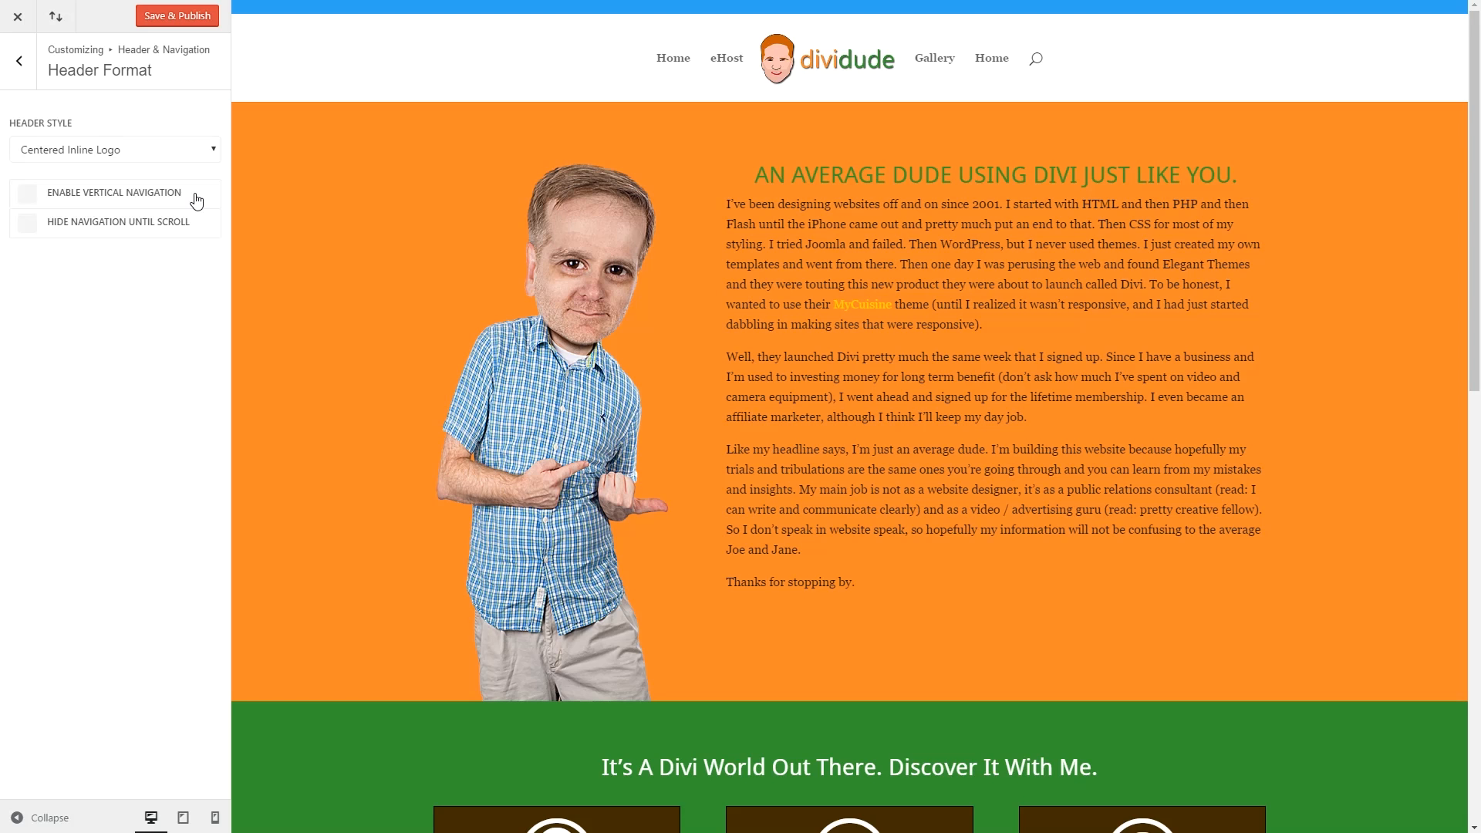
pyautogui.click(12, 61)
# Give the Primary Menu Bar Menu Height 123, Logo Max Height 86 and the Droid Sans font.
pyautogui.click(143, 151)
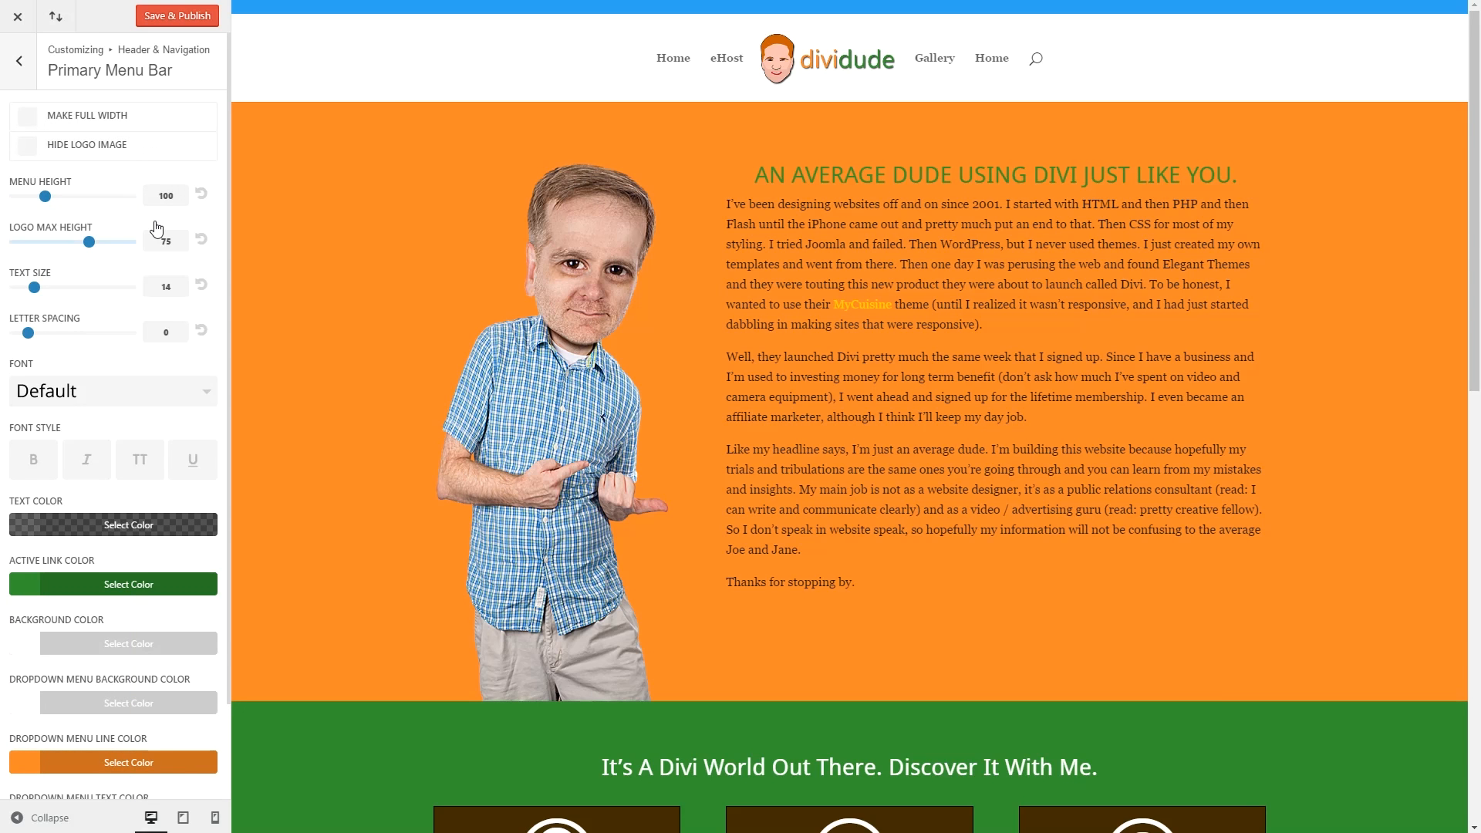
pyautogui.moveTo(45, 197)
pyautogui.mouseDown()
pyautogui.moveTo(71, 198)
pyautogui.moveTo(57, 203)
pyautogui.mouseUp()
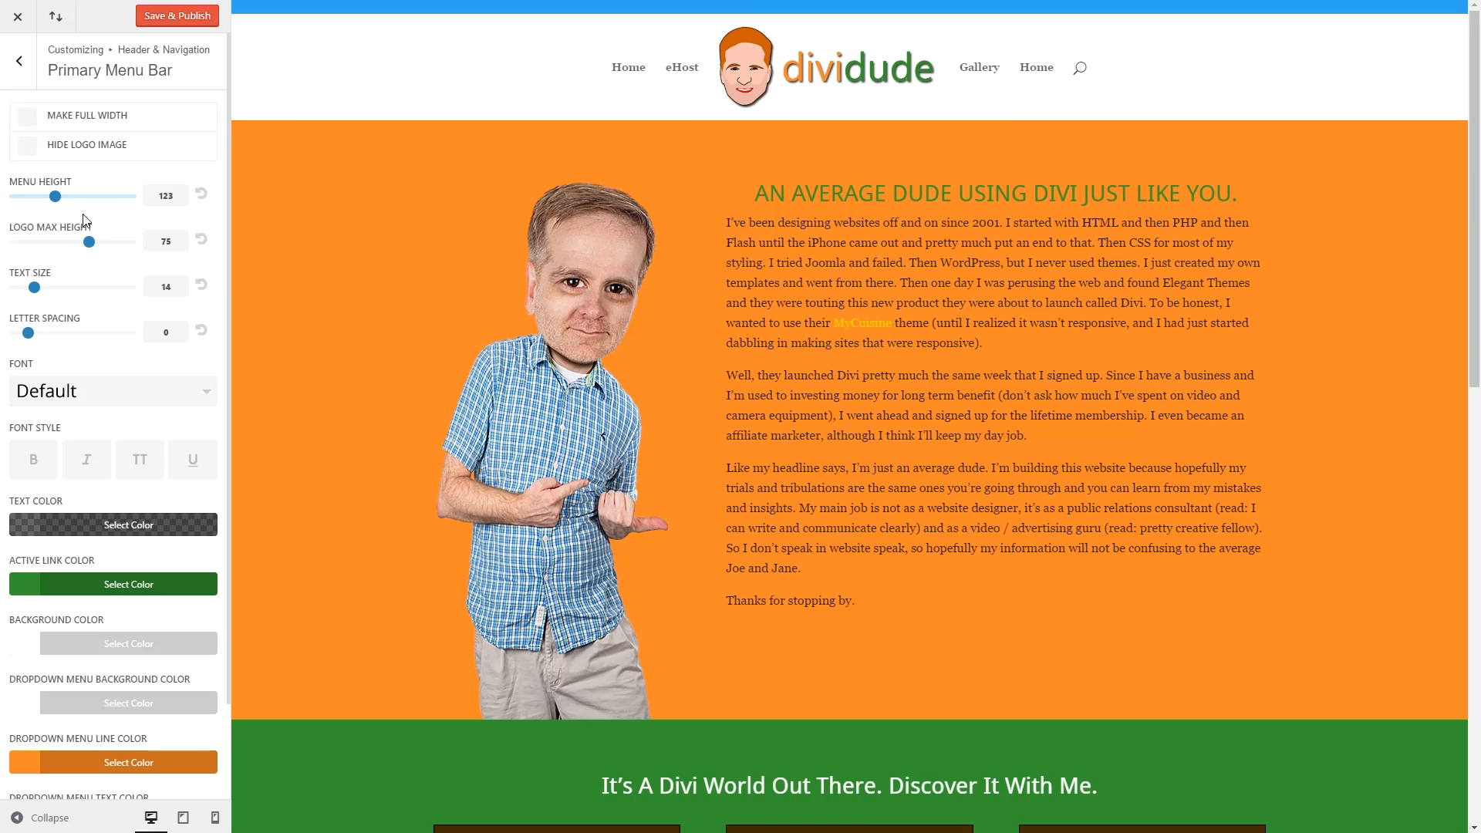
pyautogui.moveTo(91, 244); pyautogui.dragTo(110, 244)
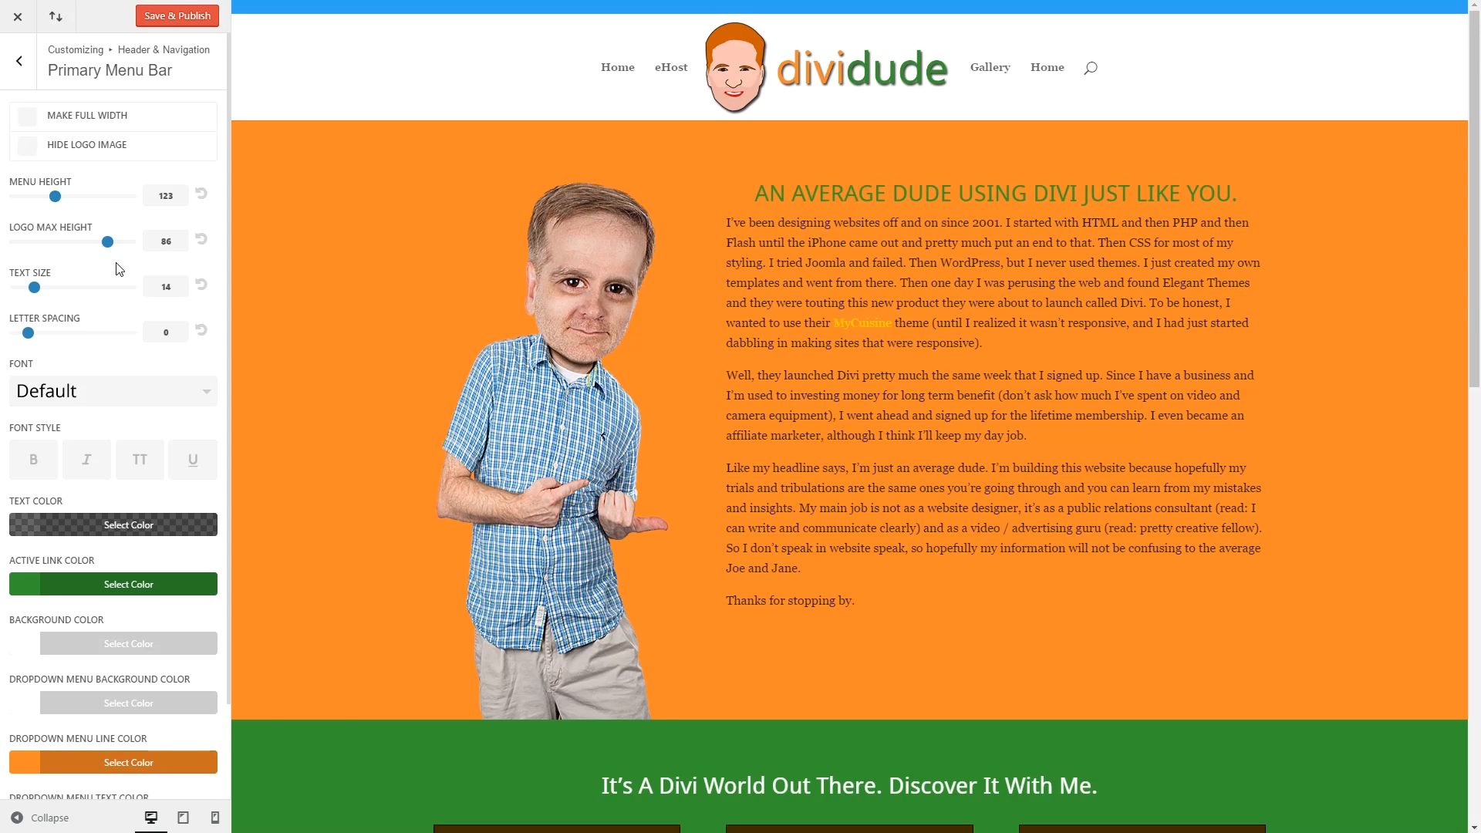
pyautogui.scroll(-3, 128, 327)
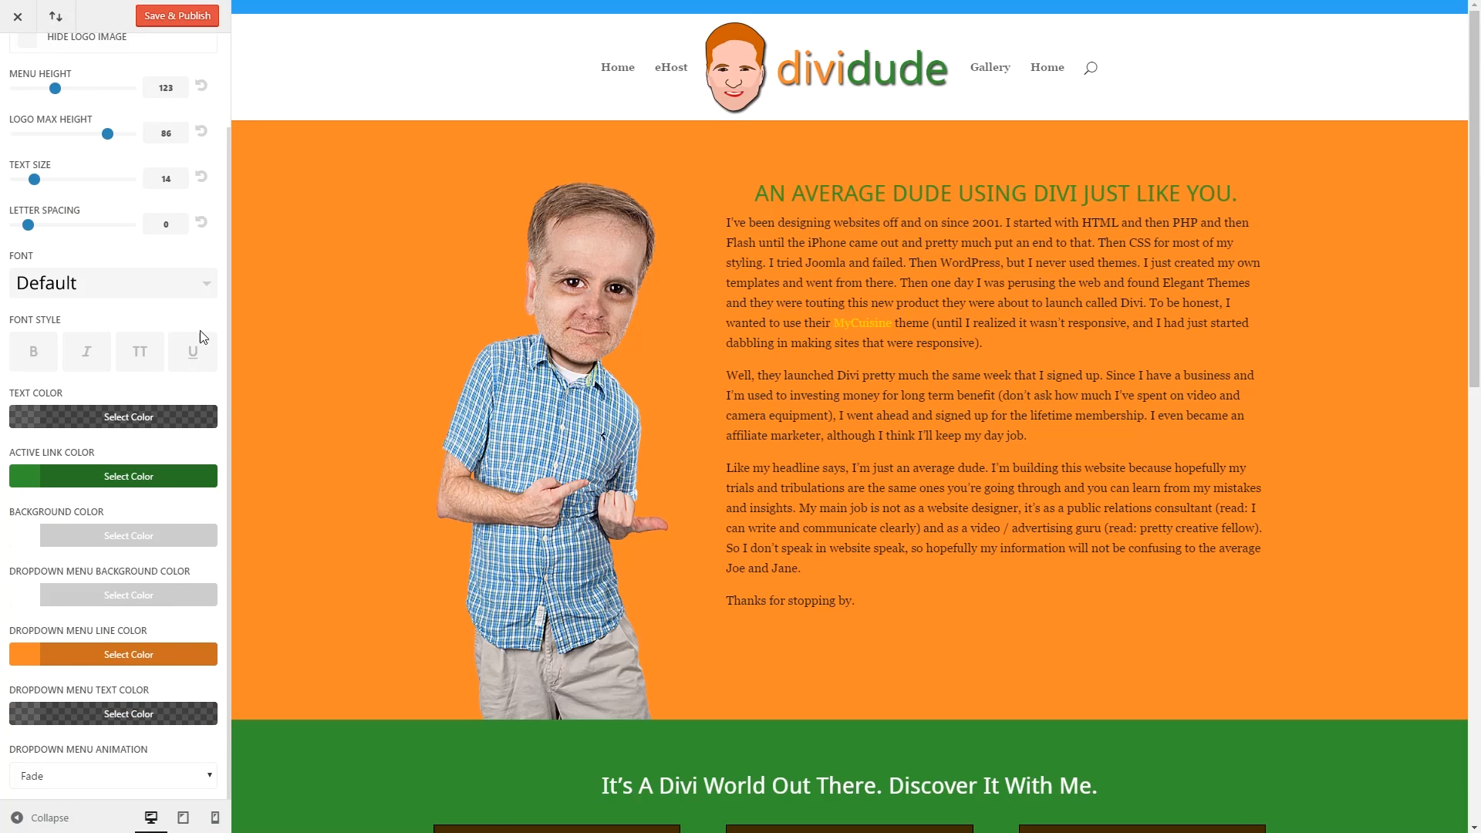
pyautogui.click(206, 289)
pyautogui.moveTo(210, 291); pyautogui.dragTo(209, 330)
pyautogui.click(105, 350)
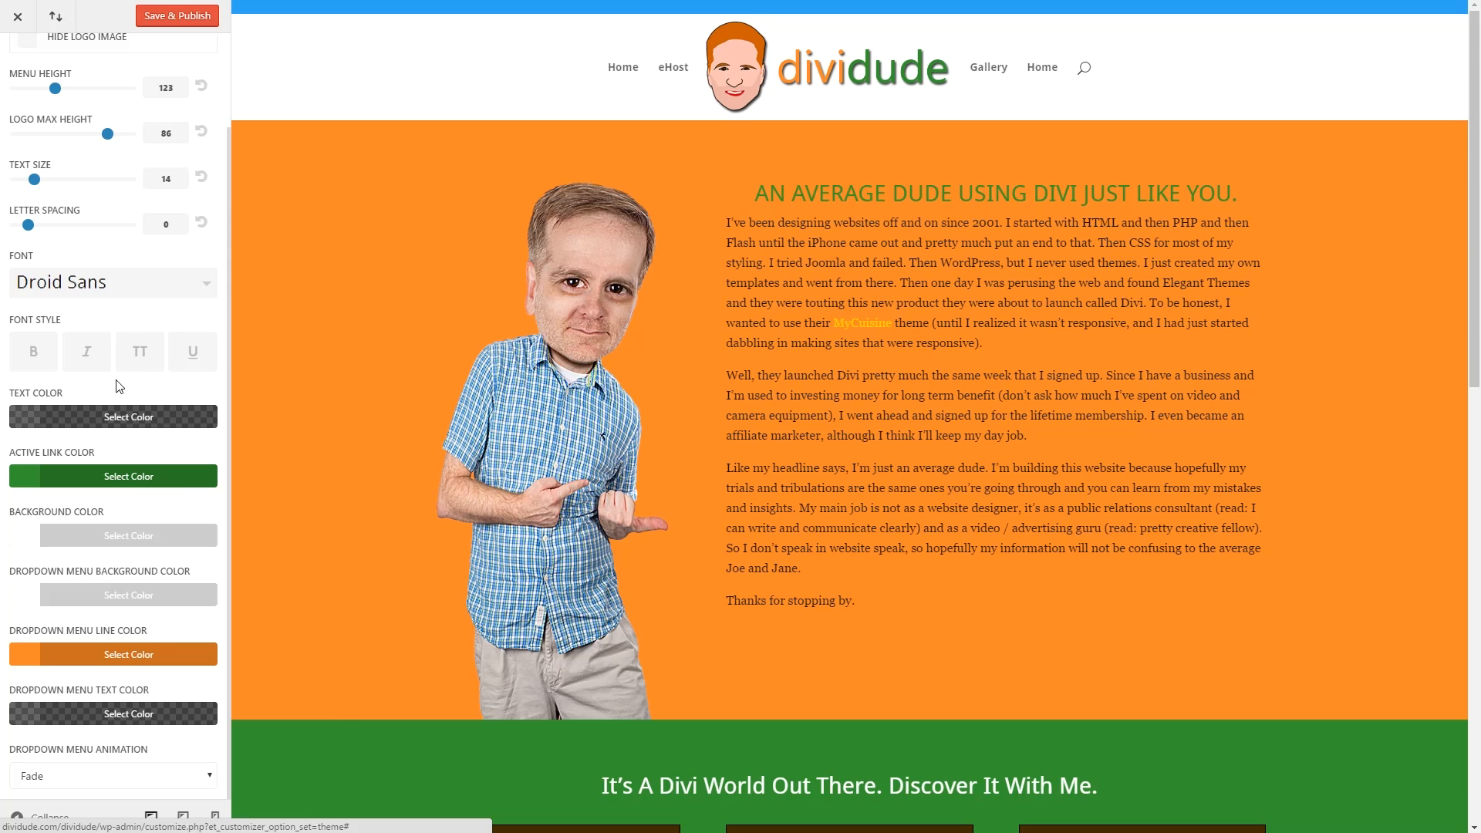
# Inspect the primary bar's Active Link Color, leave it green, and return to Header & Navigation.
pyautogui.click(179, 481)
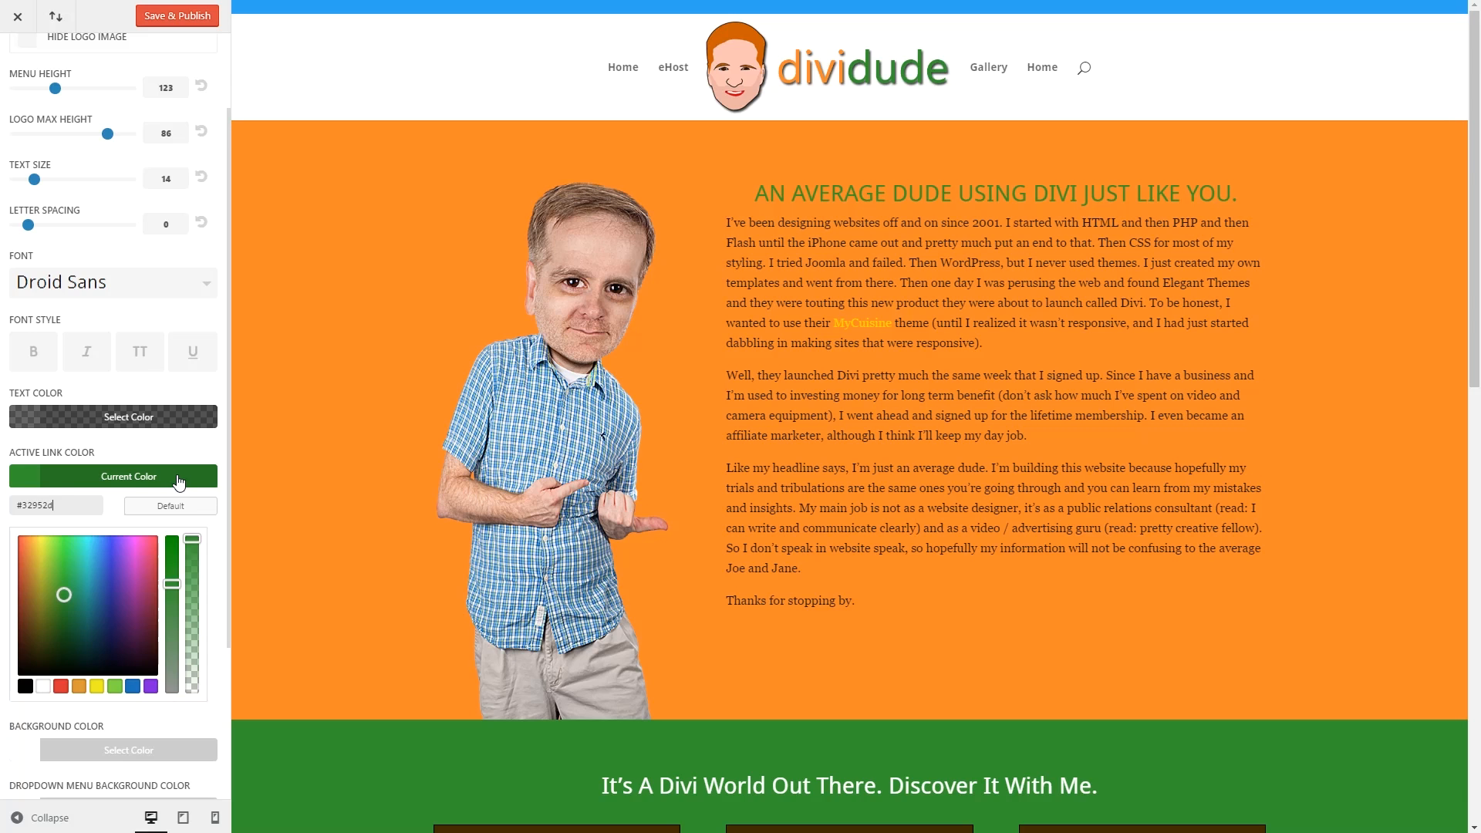
pyautogui.click(179, 481)
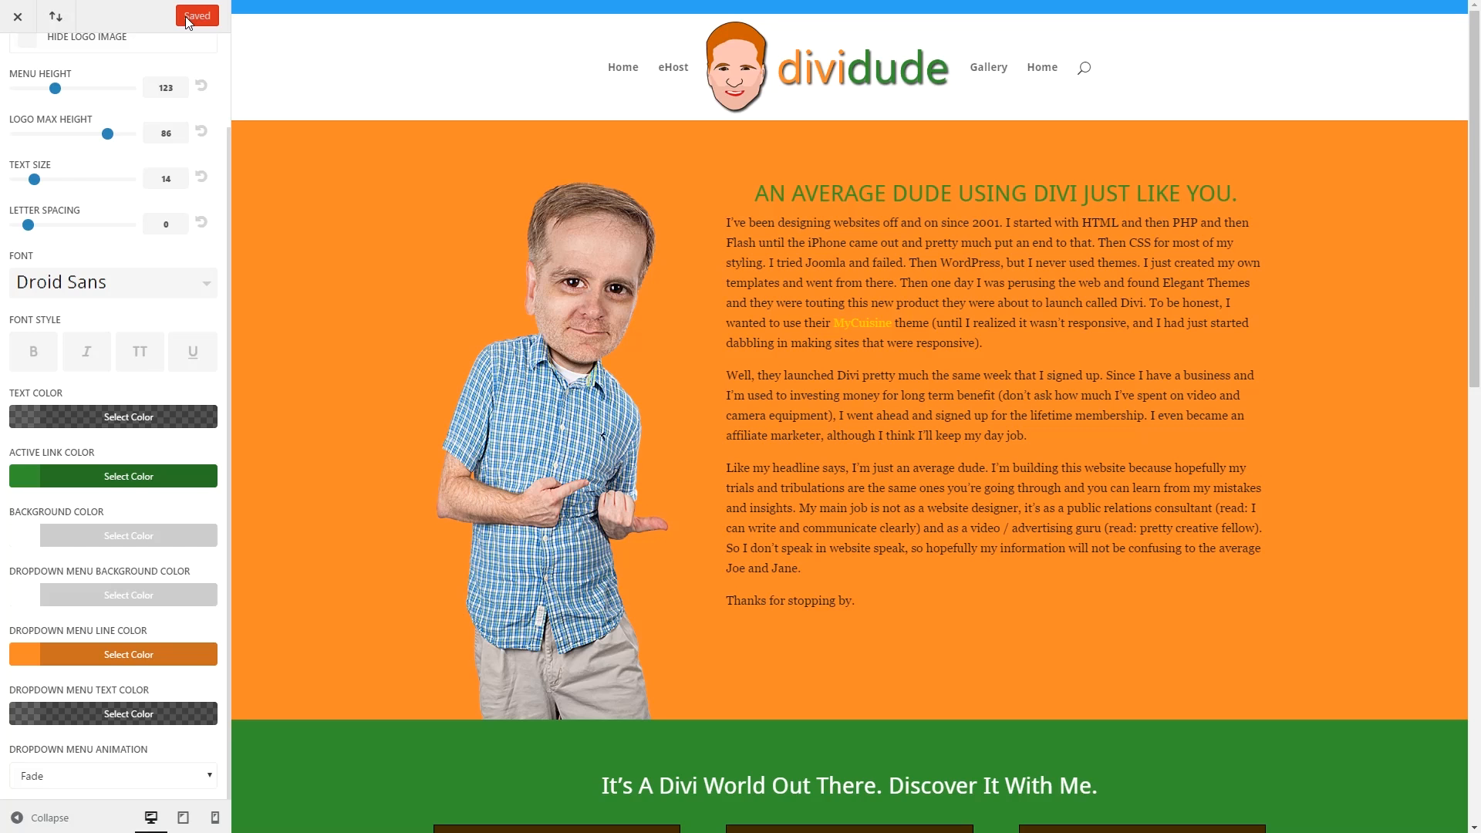
pyautogui.scroll(2, 134, 149)
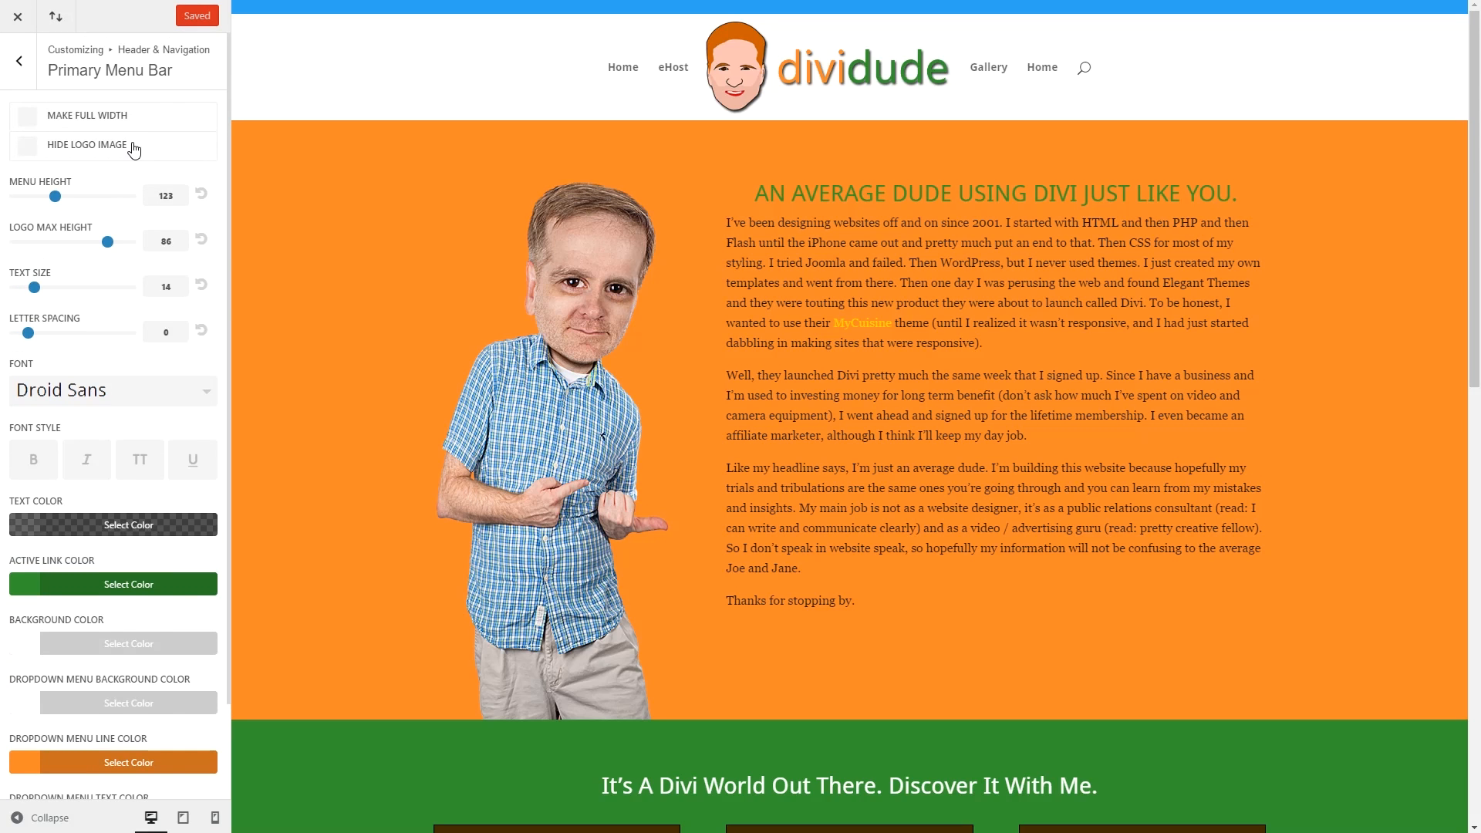
pyautogui.click(19, 61)
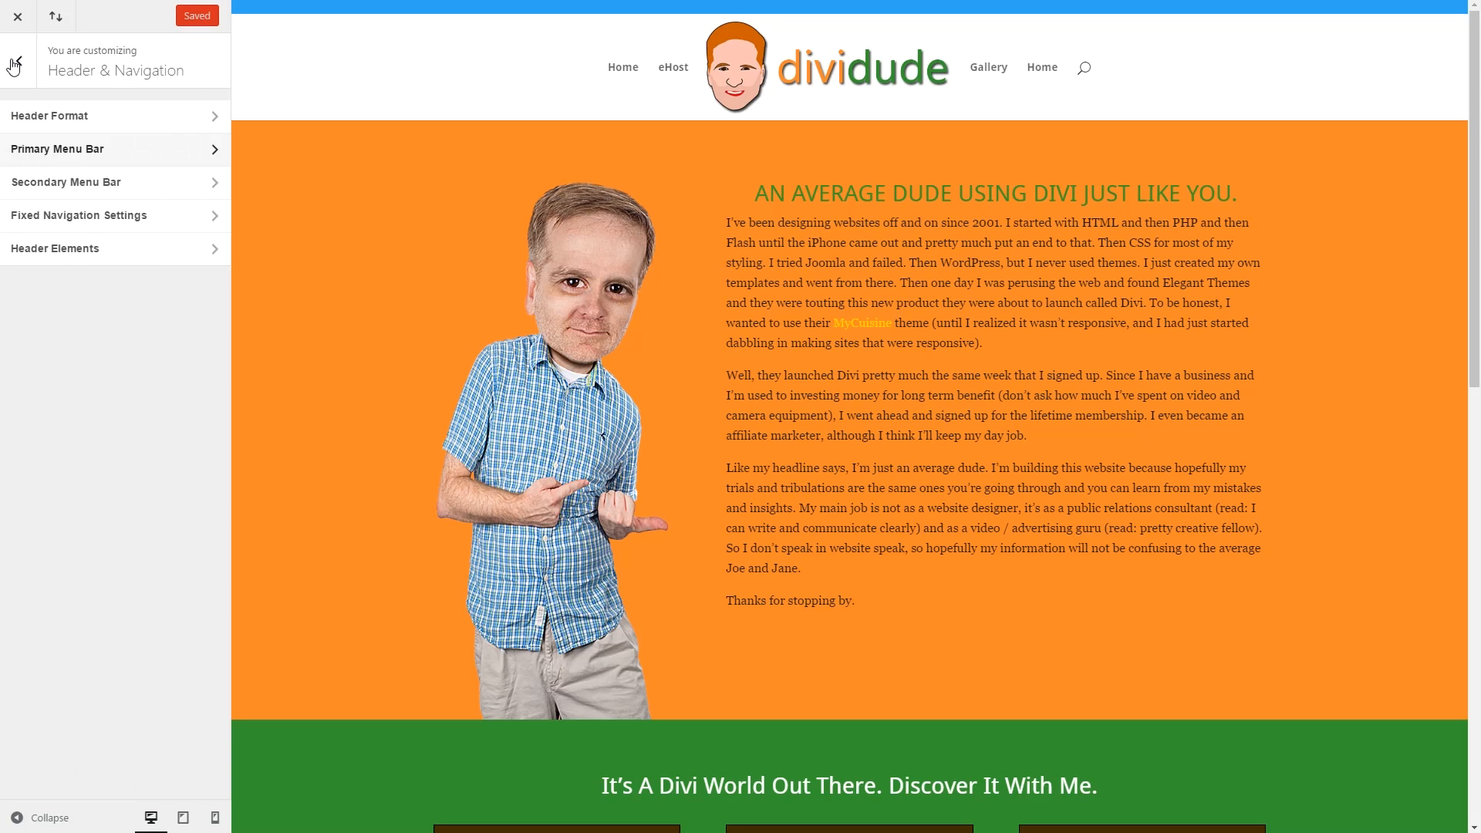
# Set the Secondary Menu Bar background colour to #32952d.
pyautogui.click(52, 185)
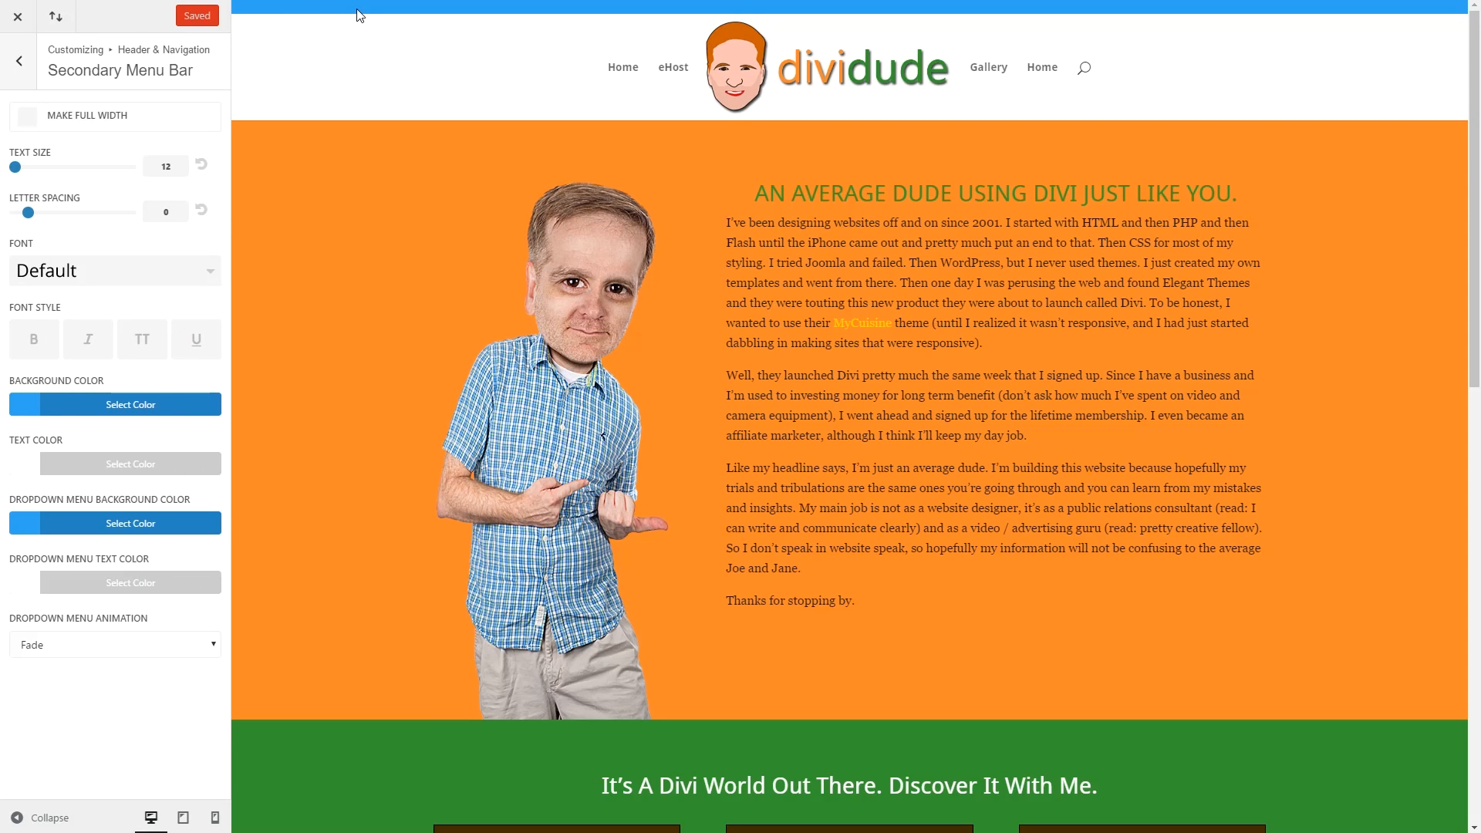
pyautogui.click(127, 407)
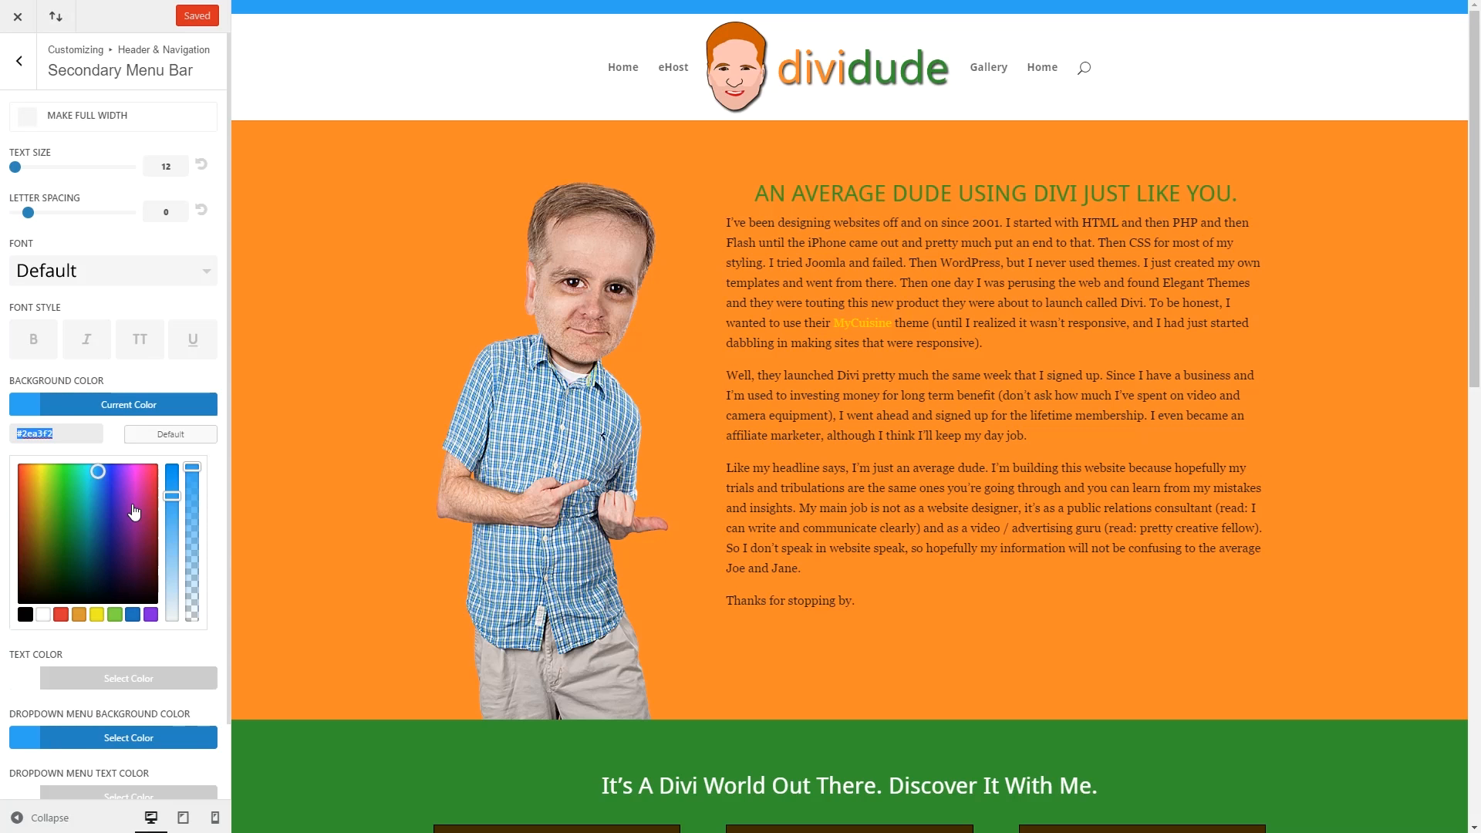
pyautogui.write('#fe8727')
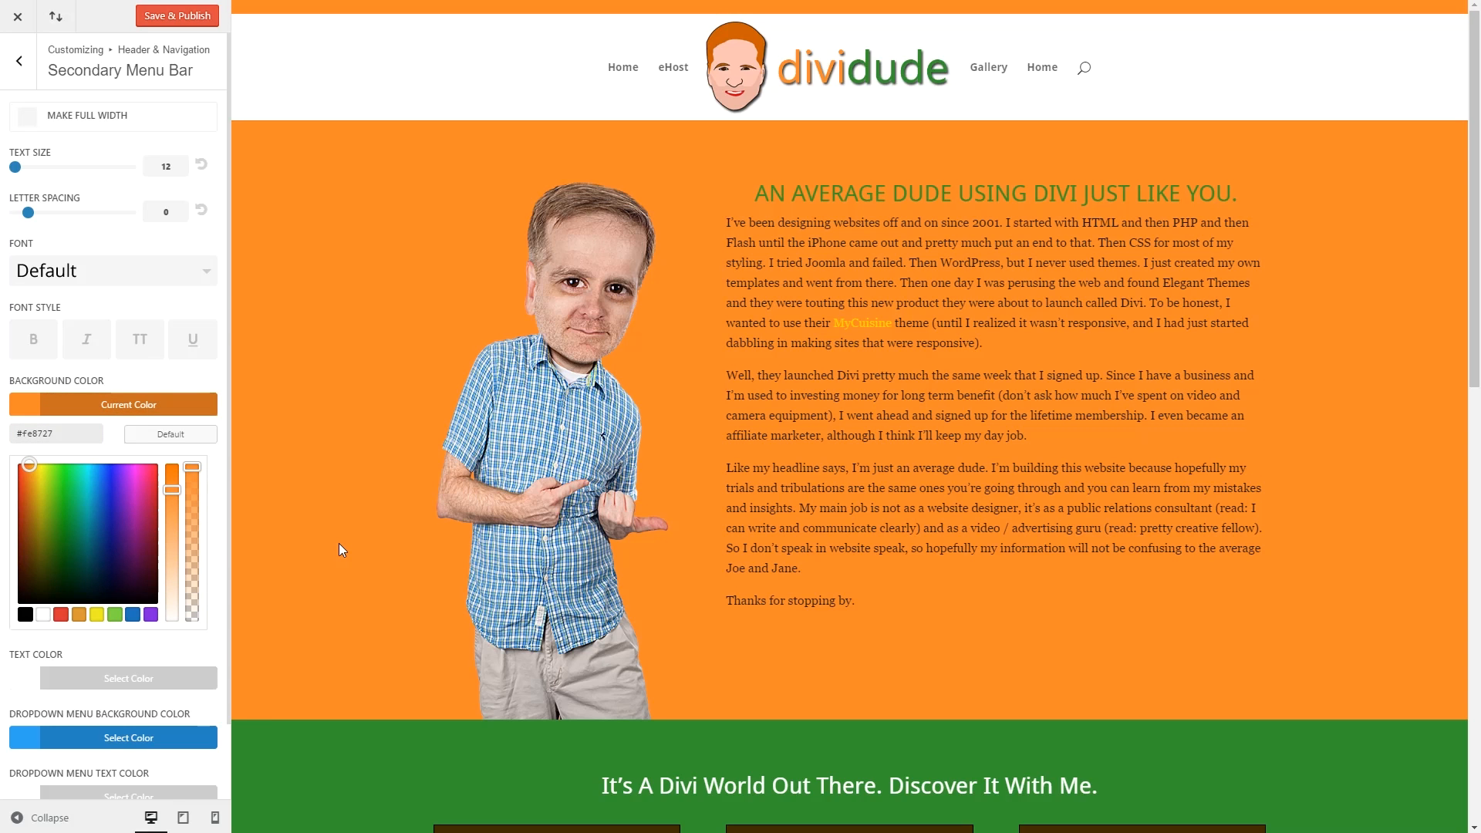
pyautogui.moveTo(56, 435); pyautogui.dragTo(19, 430)
pyautogui.write('32952d')
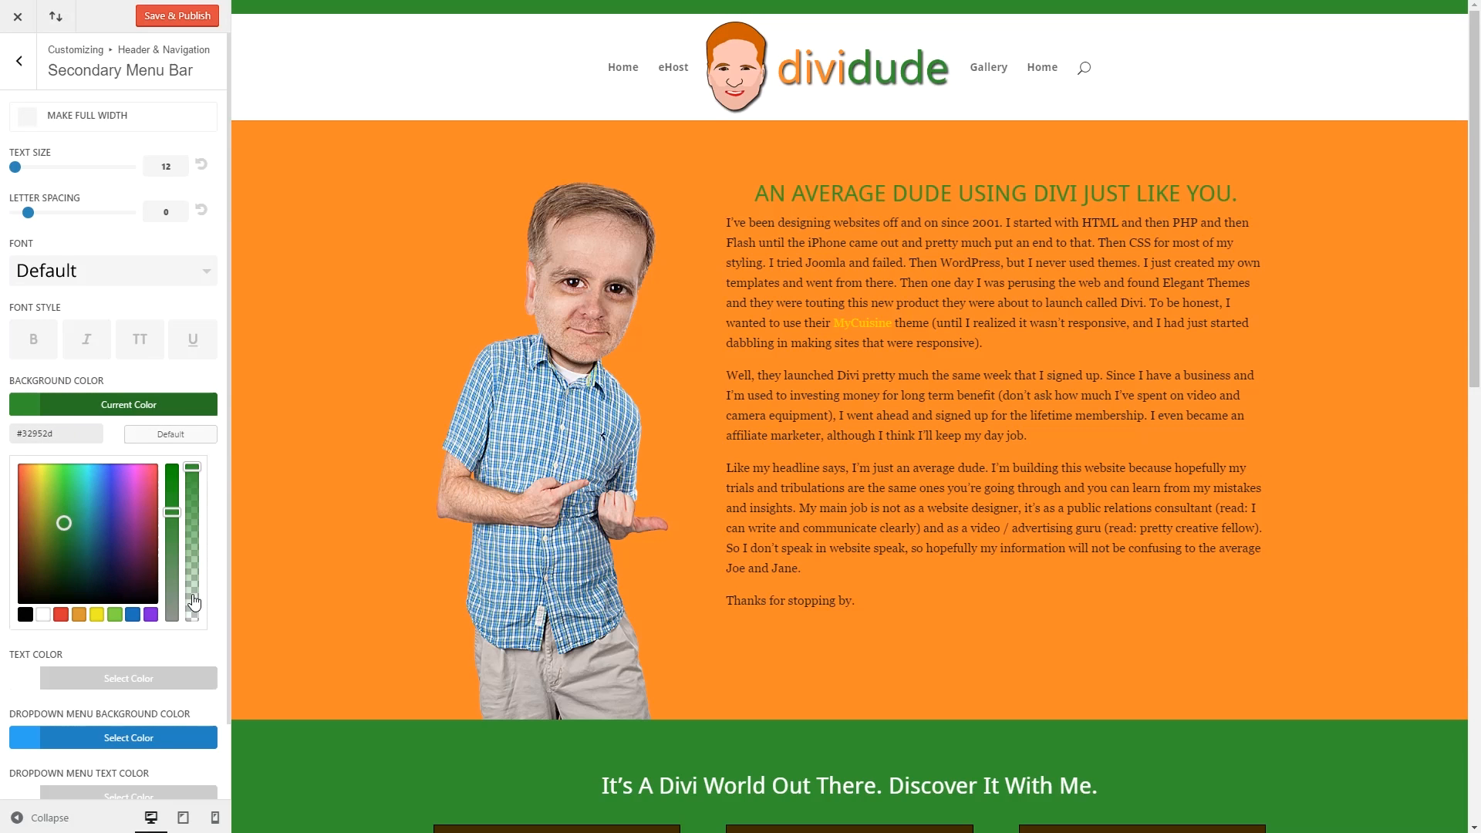
# Copy #32952d into the Dropdown Menu Background Color as well.
pyautogui.scroll(-1, 193, 656)
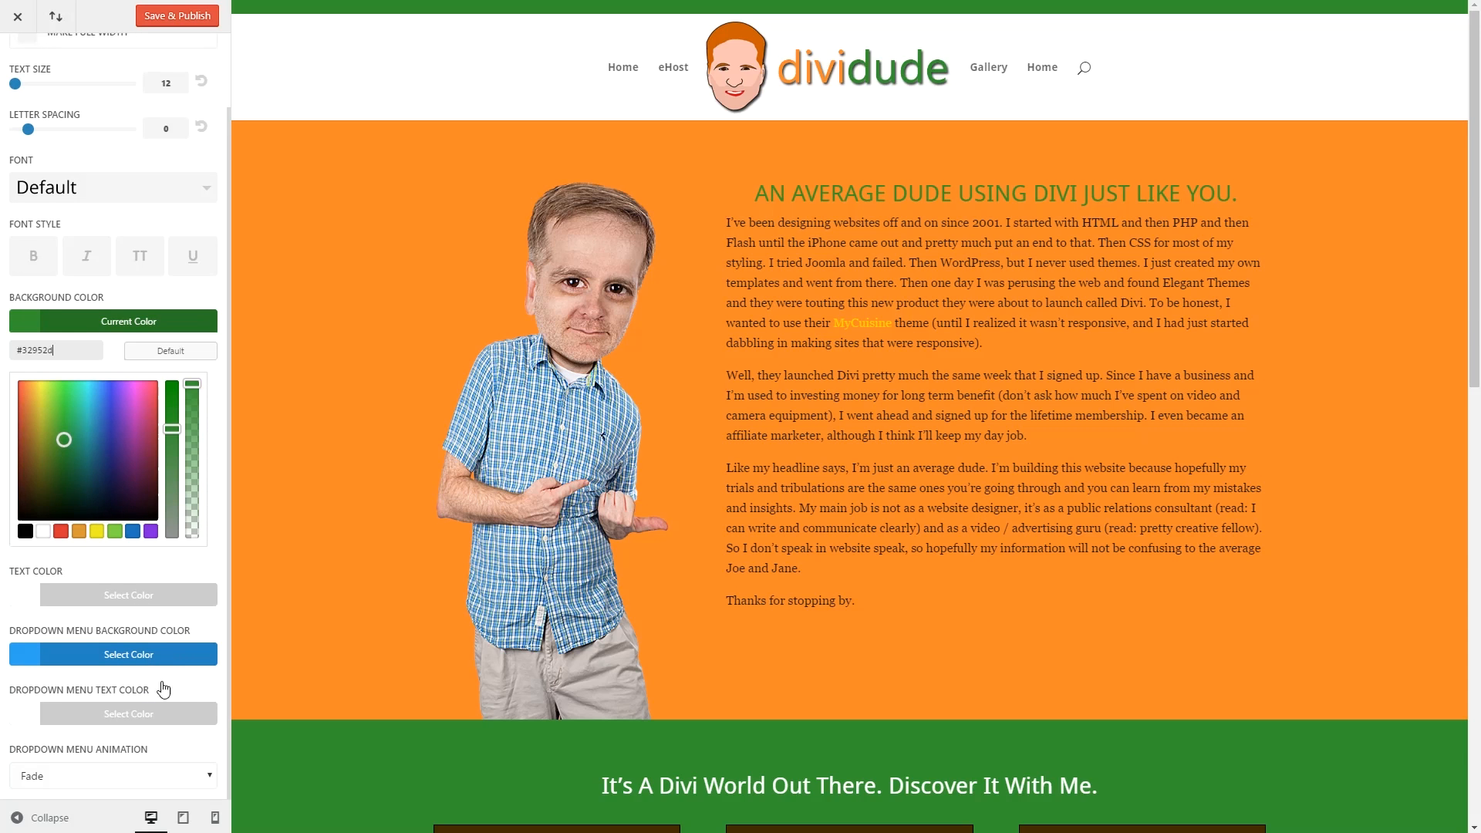
pyautogui.moveTo(80, 347); pyautogui.dragTo(16, 350)
pyautogui.hotkey('ctrl', 'c')
pyautogui.click(120, 656)
pyautogui.moveTo(84, 472); pyautogui.dragTo(2, 472)
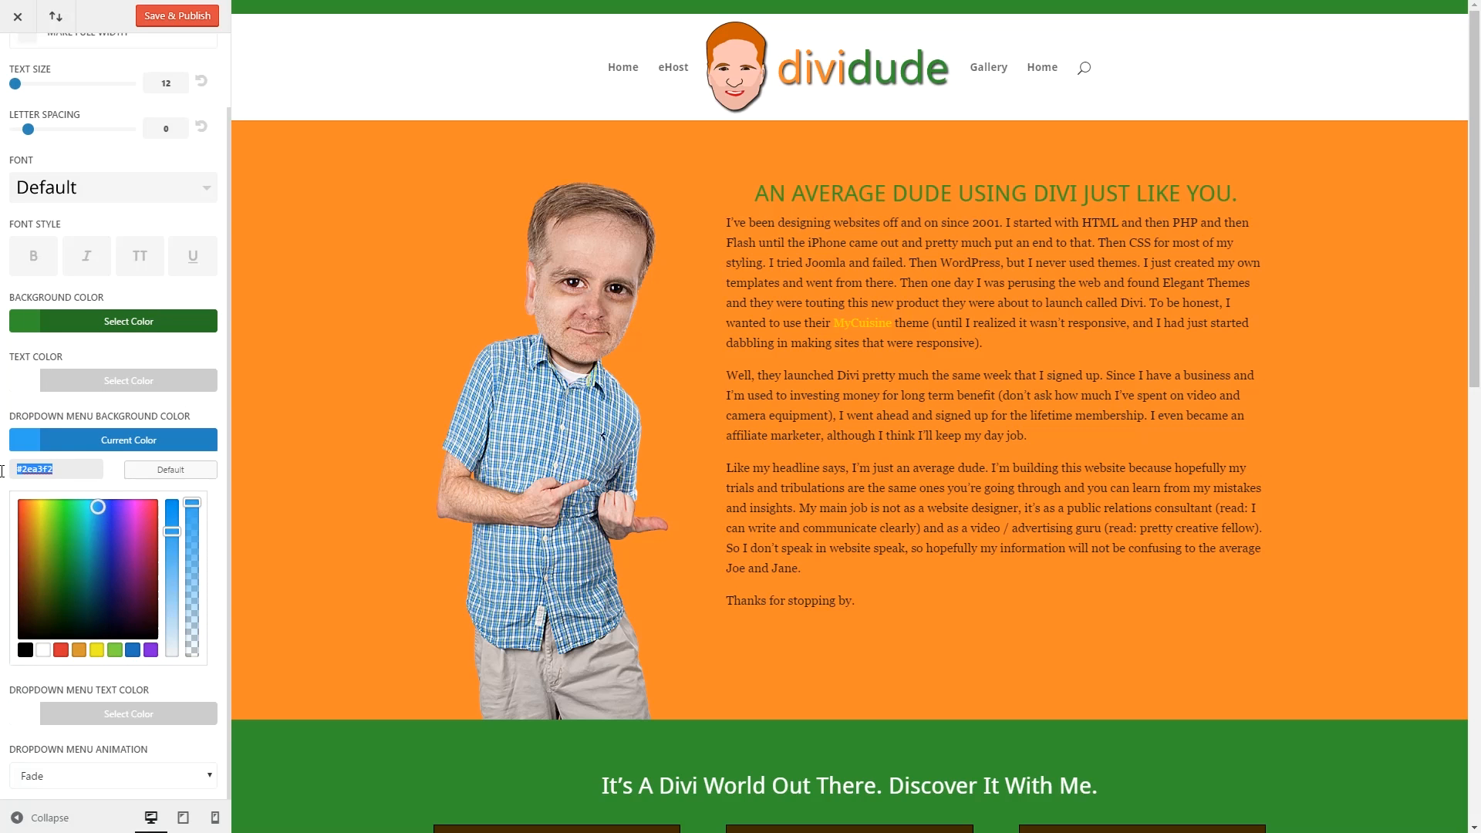
pyautogui.hotkey('ctrl', 'v')
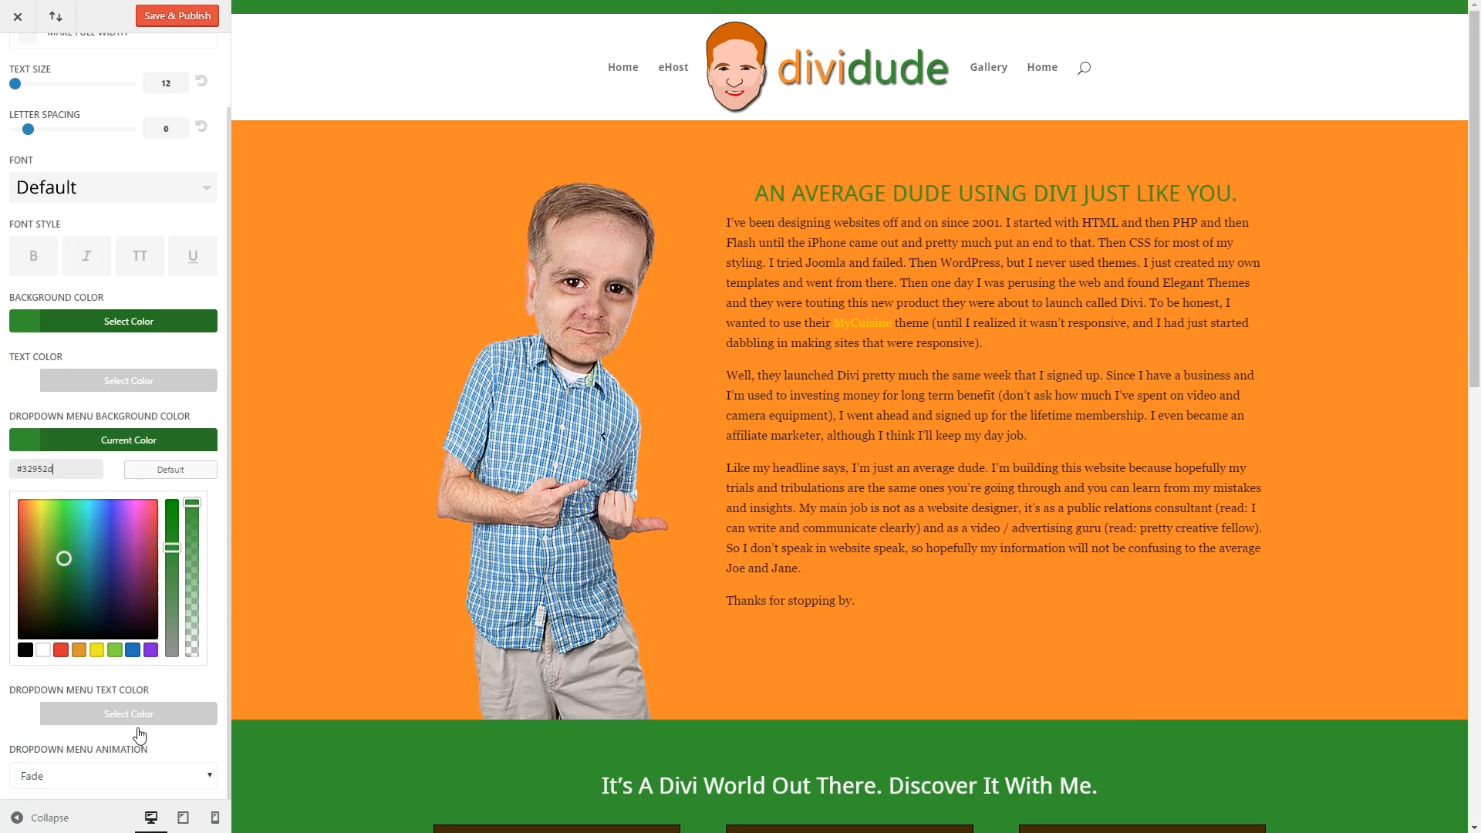
pyautogui.click(176, 16)
pyautogui.click(19, 61)
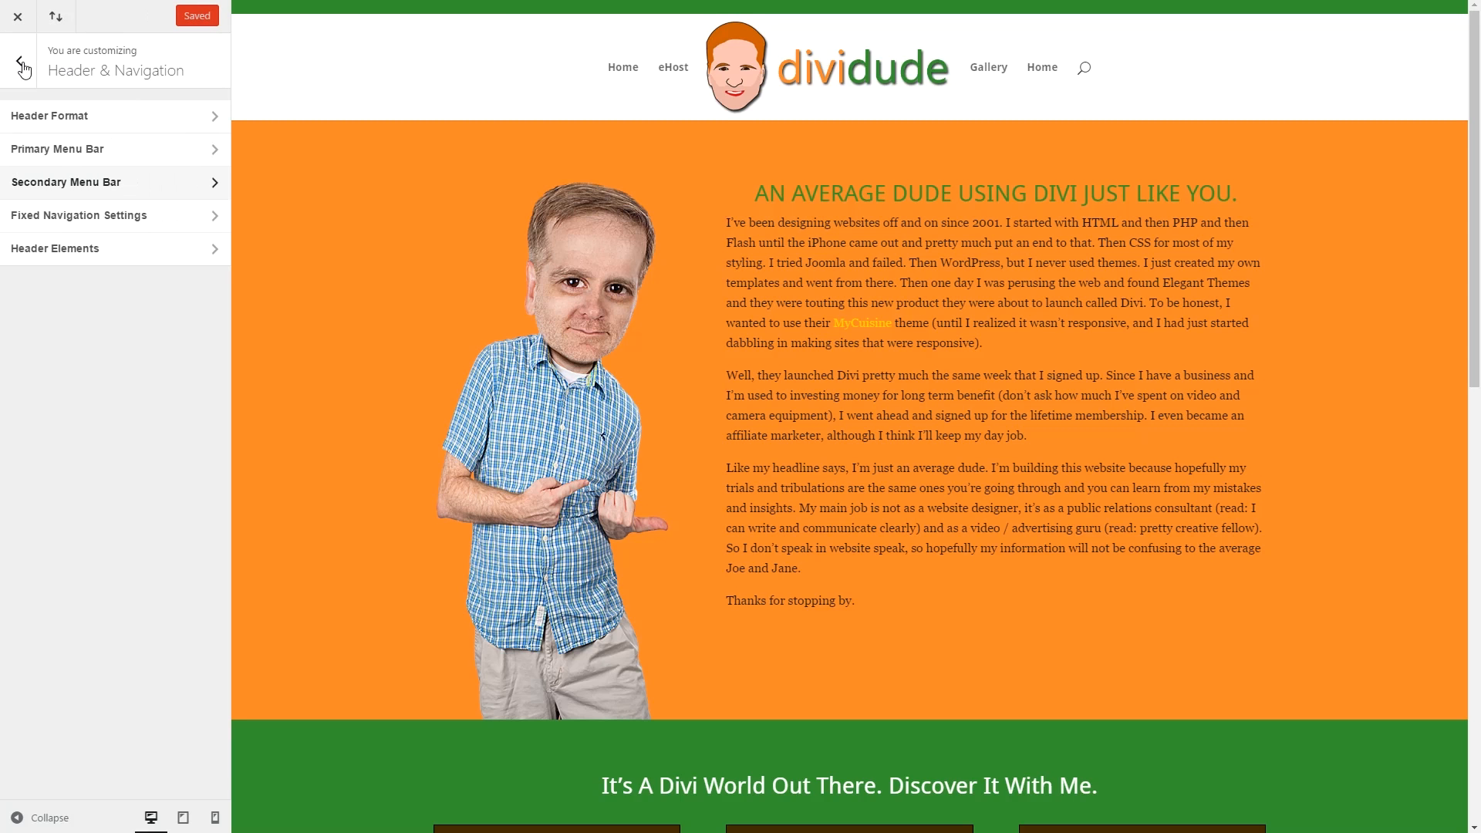
pyautogui.click(65, 217)
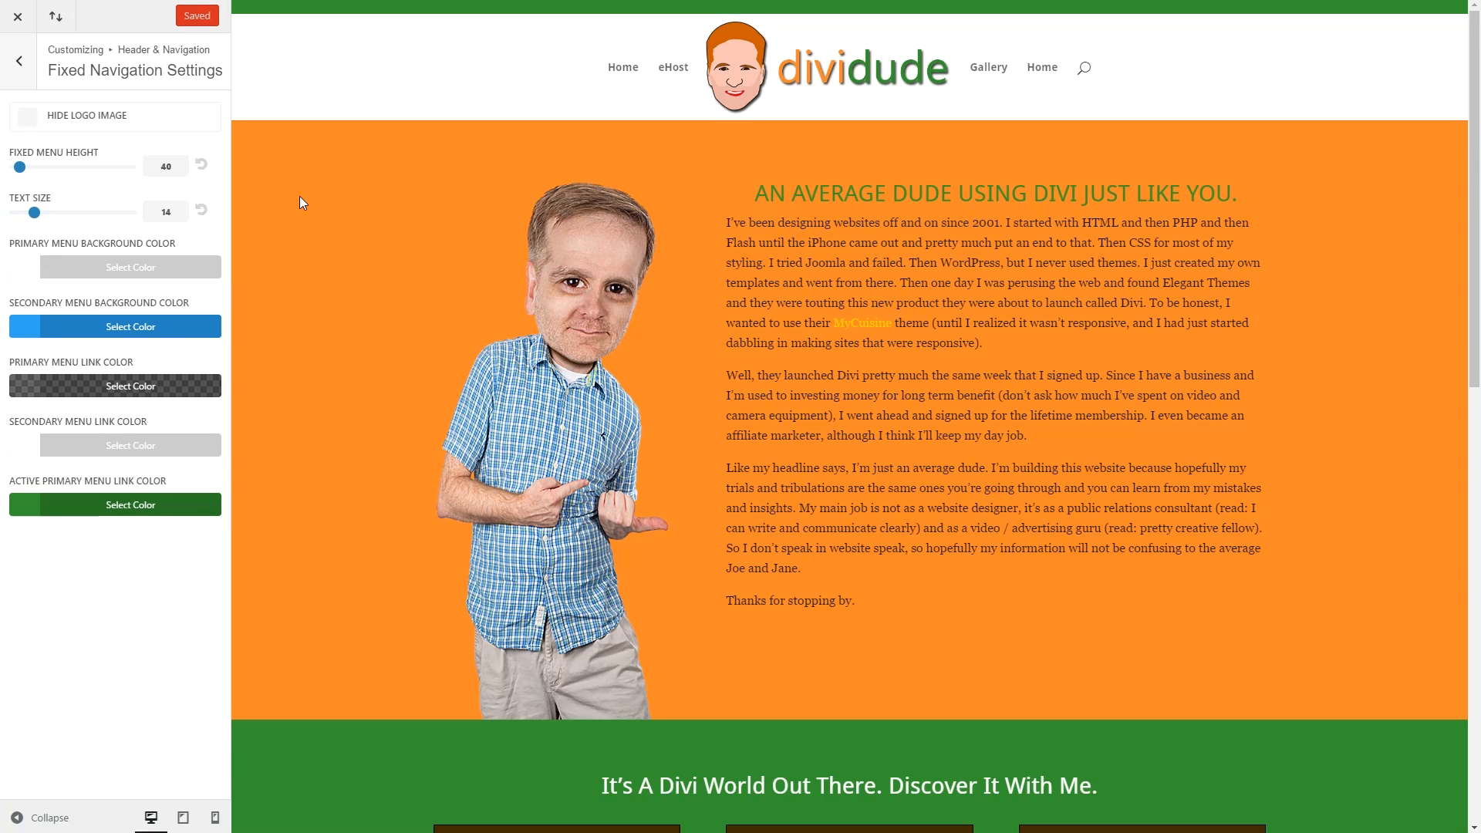
pyautogui.scroll(-5, 327, 202)
pyautogui.scroll(-1, 327, 202)
pyautogui.doubleClick(145, 164)
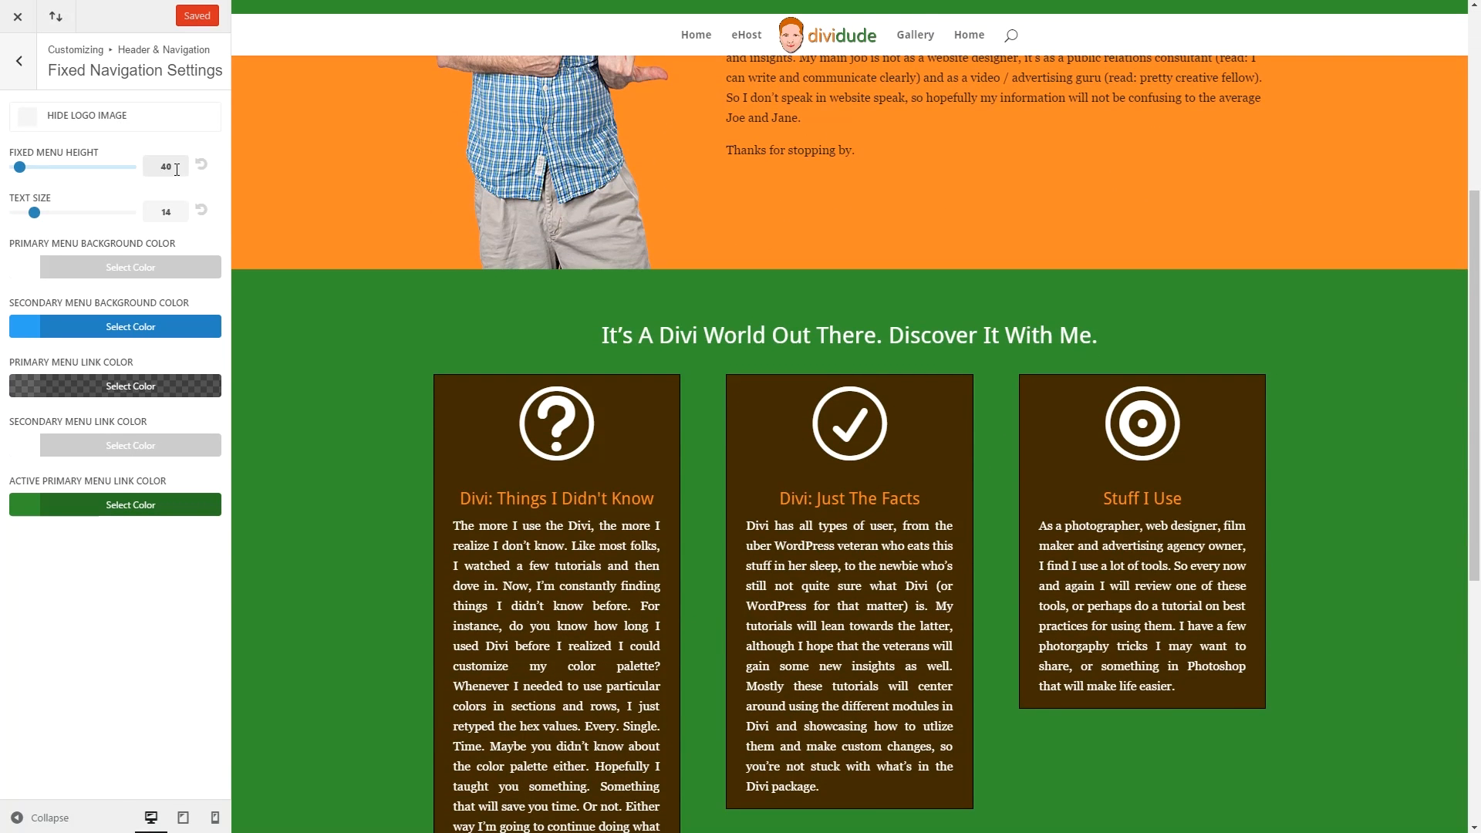
pyautogui.write('100')
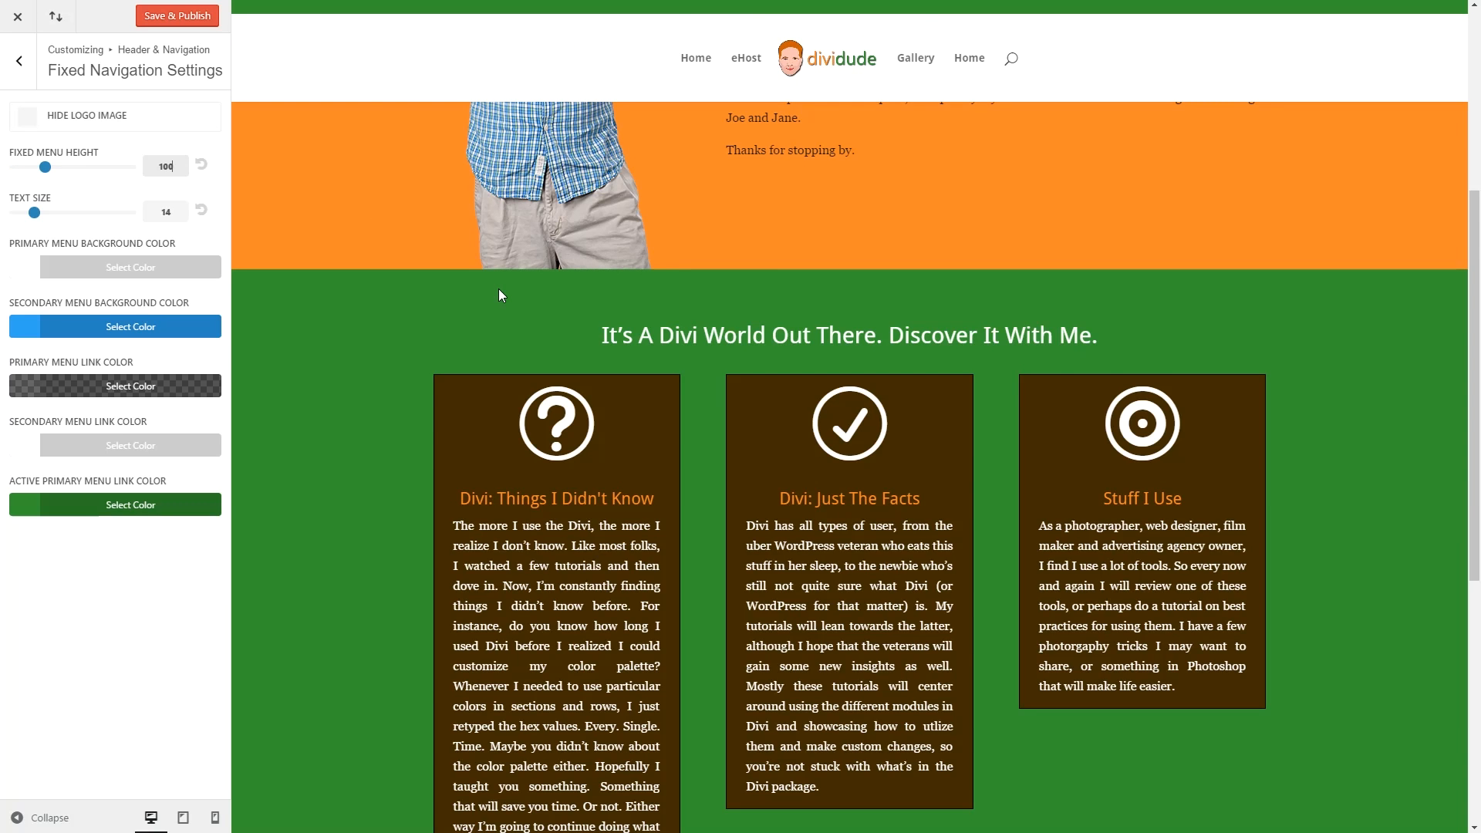
pyautogui.doubleClick(184, 170)
pyautogui.write('75')
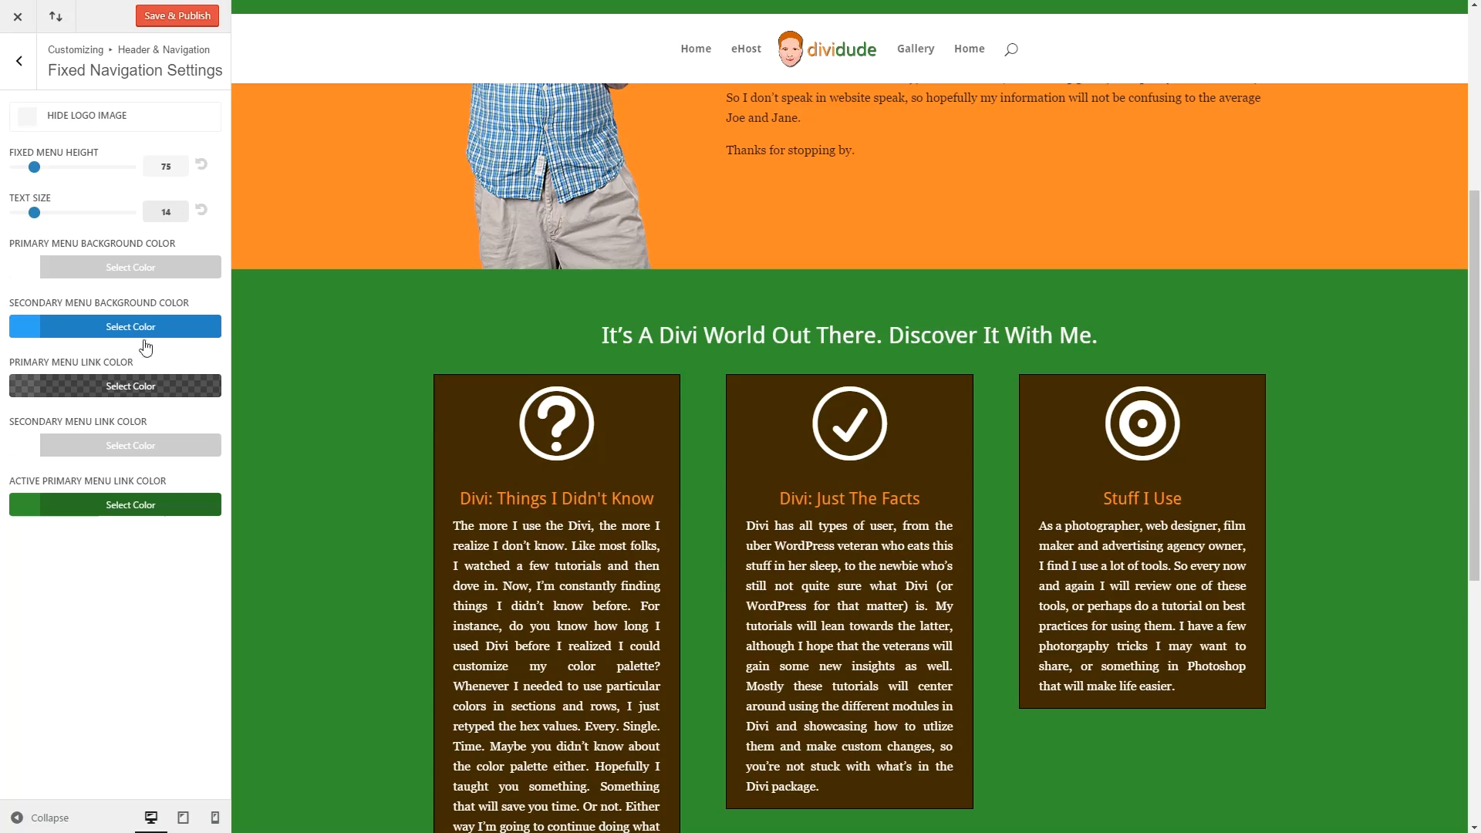
pyautogui.scroll(4, 287, 283)
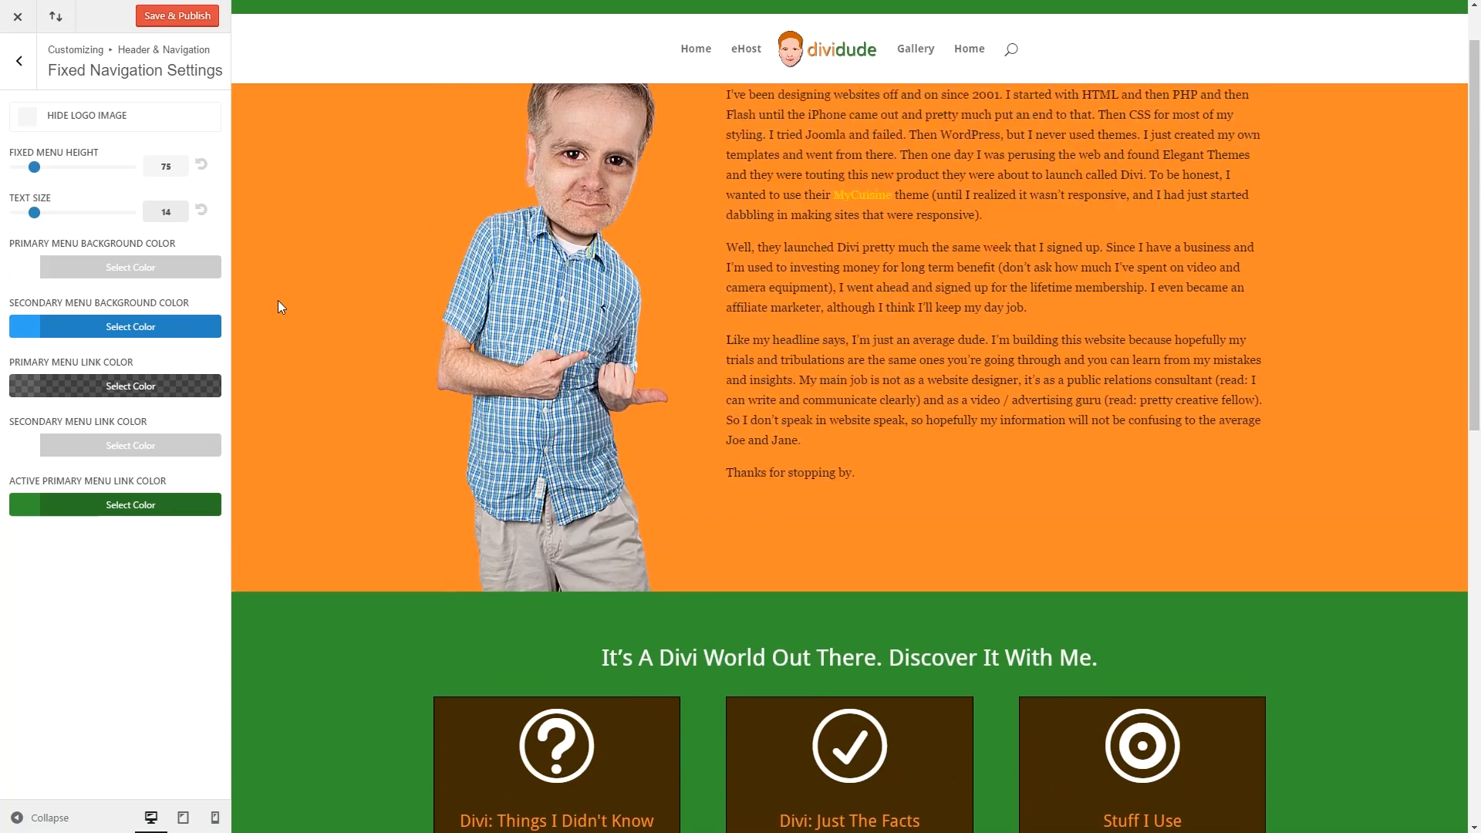
pyautogui.scroll(2, 277, 300)
pyautogui.scroll(-3, 277, 300)
pyautogui.scroll(-8, 278, 301)
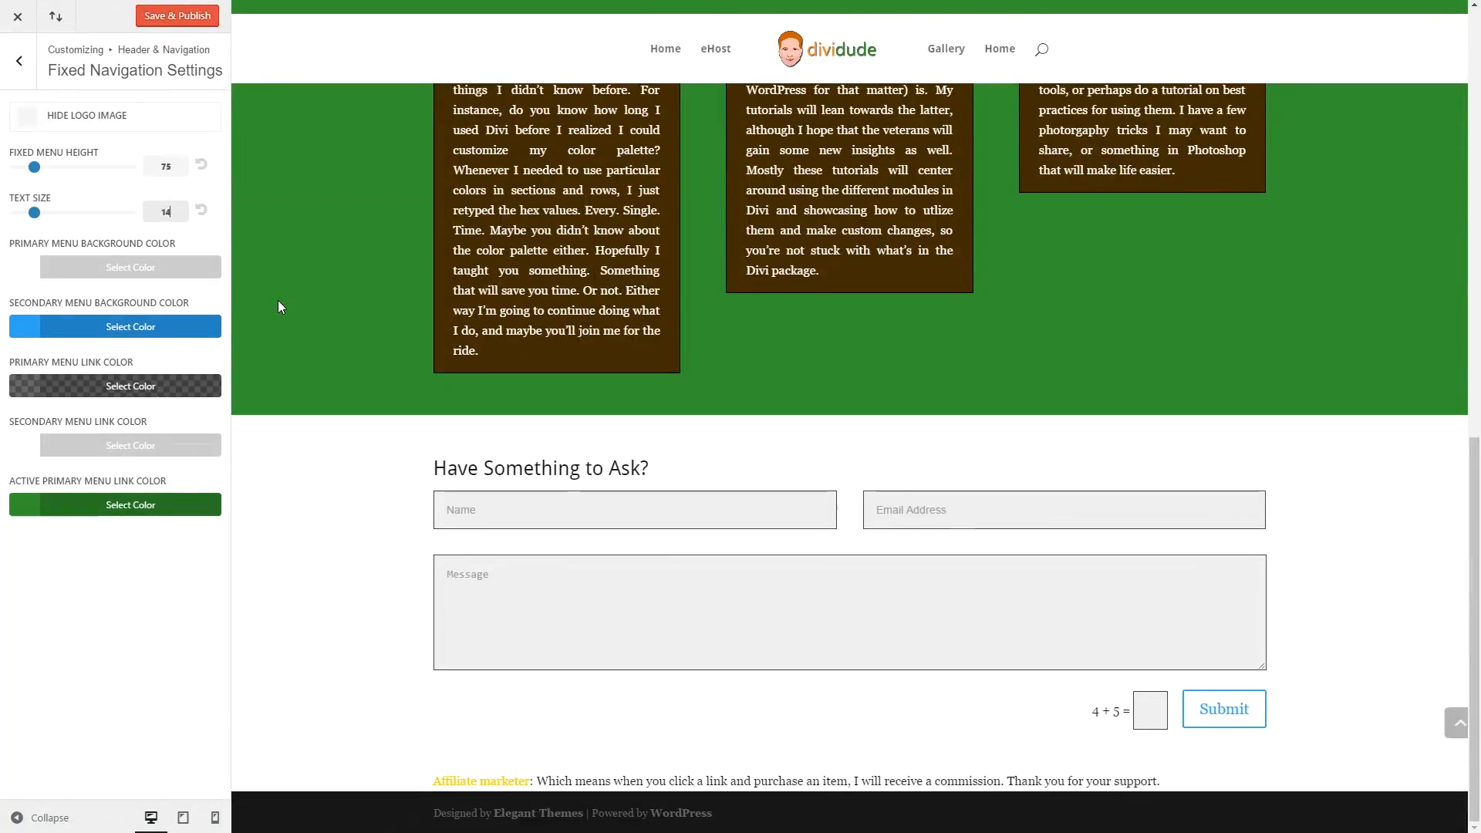
pyautogui.scroll(10, 278, 301)
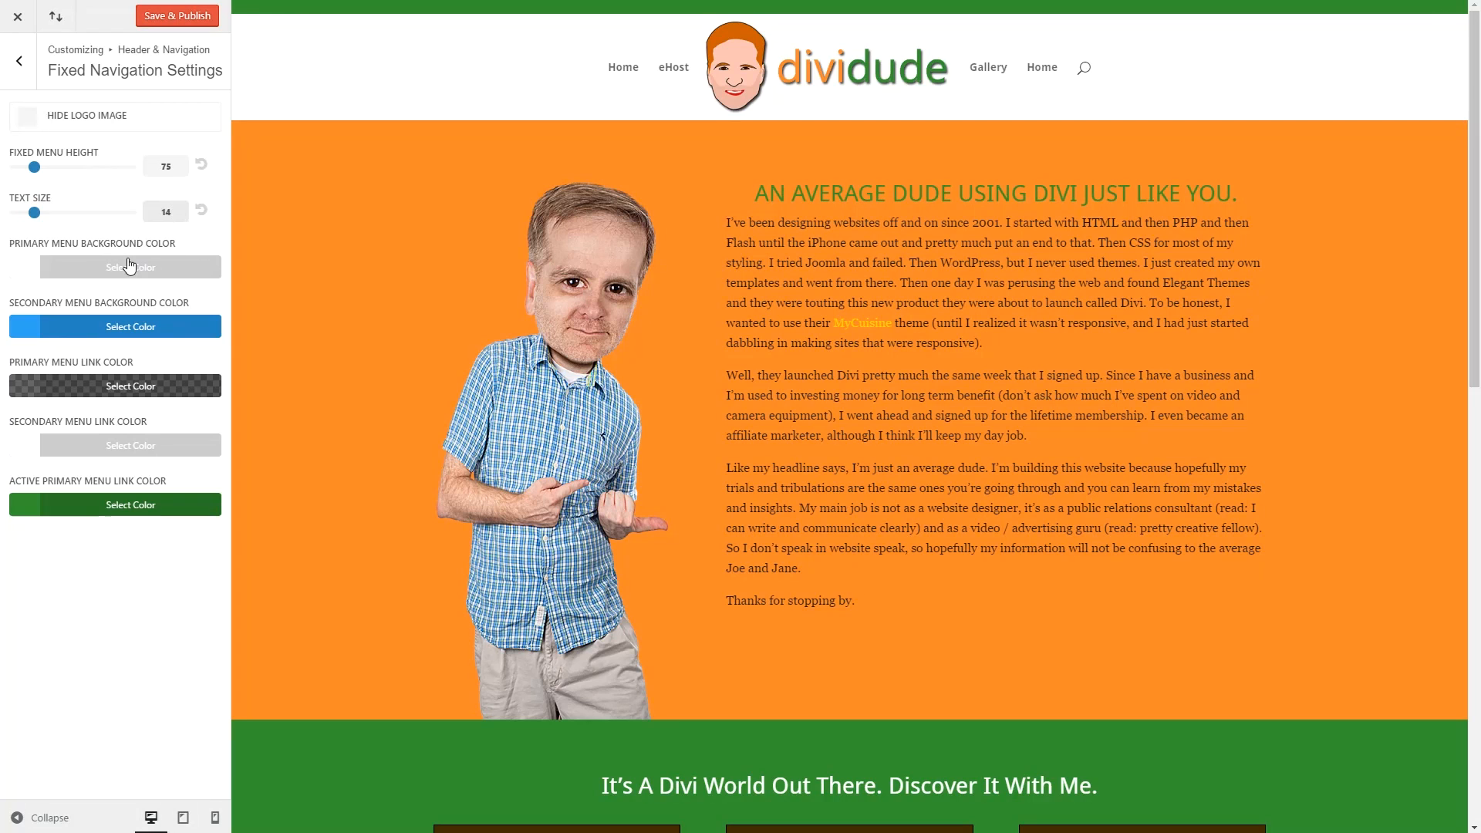
# Create a new menu named 'Main Menu' and assign it to the Primary Menu location.
pyautogui.click(25, 61)
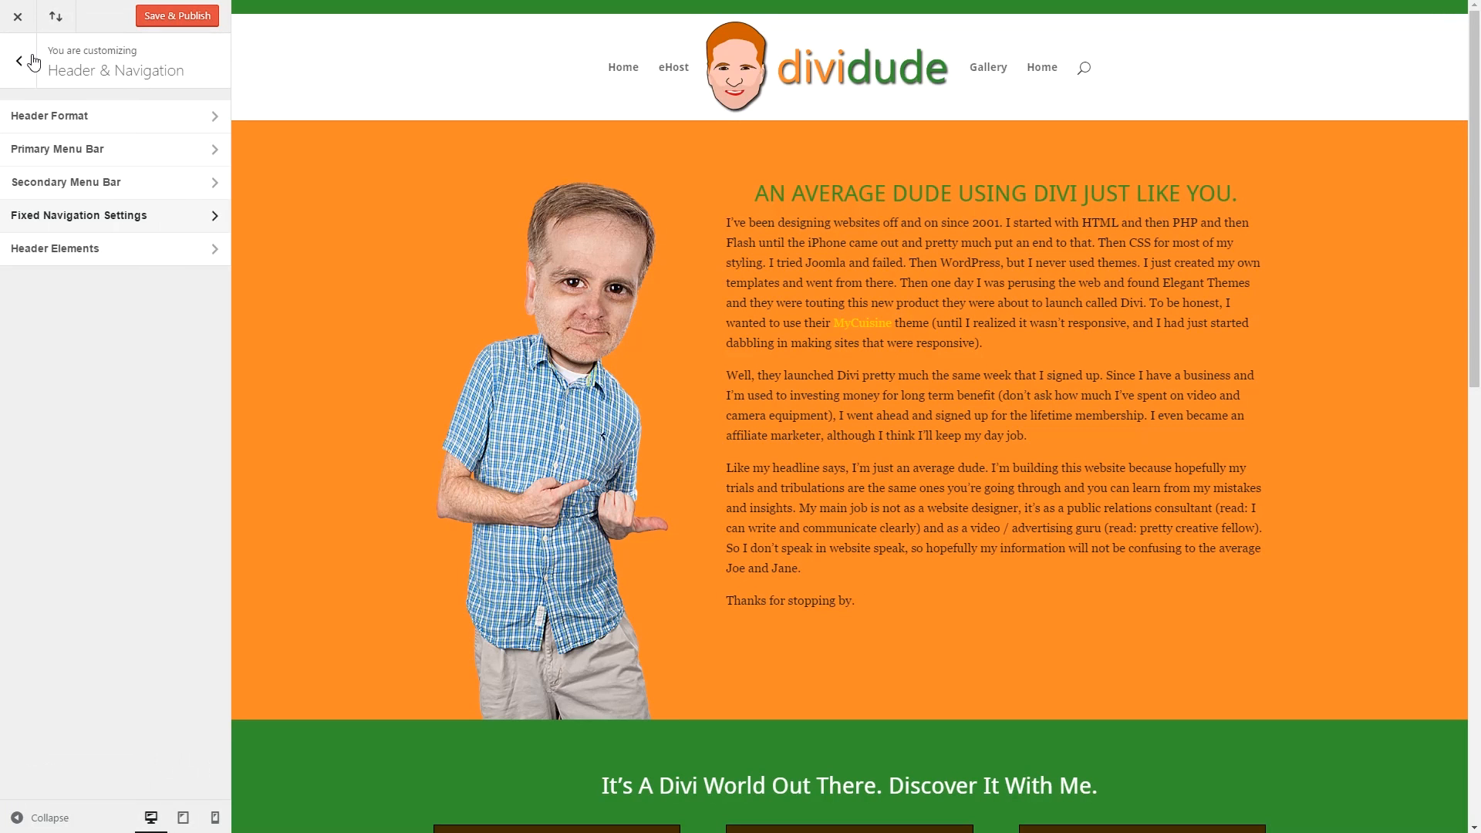
pyautogui.click(24, 61)
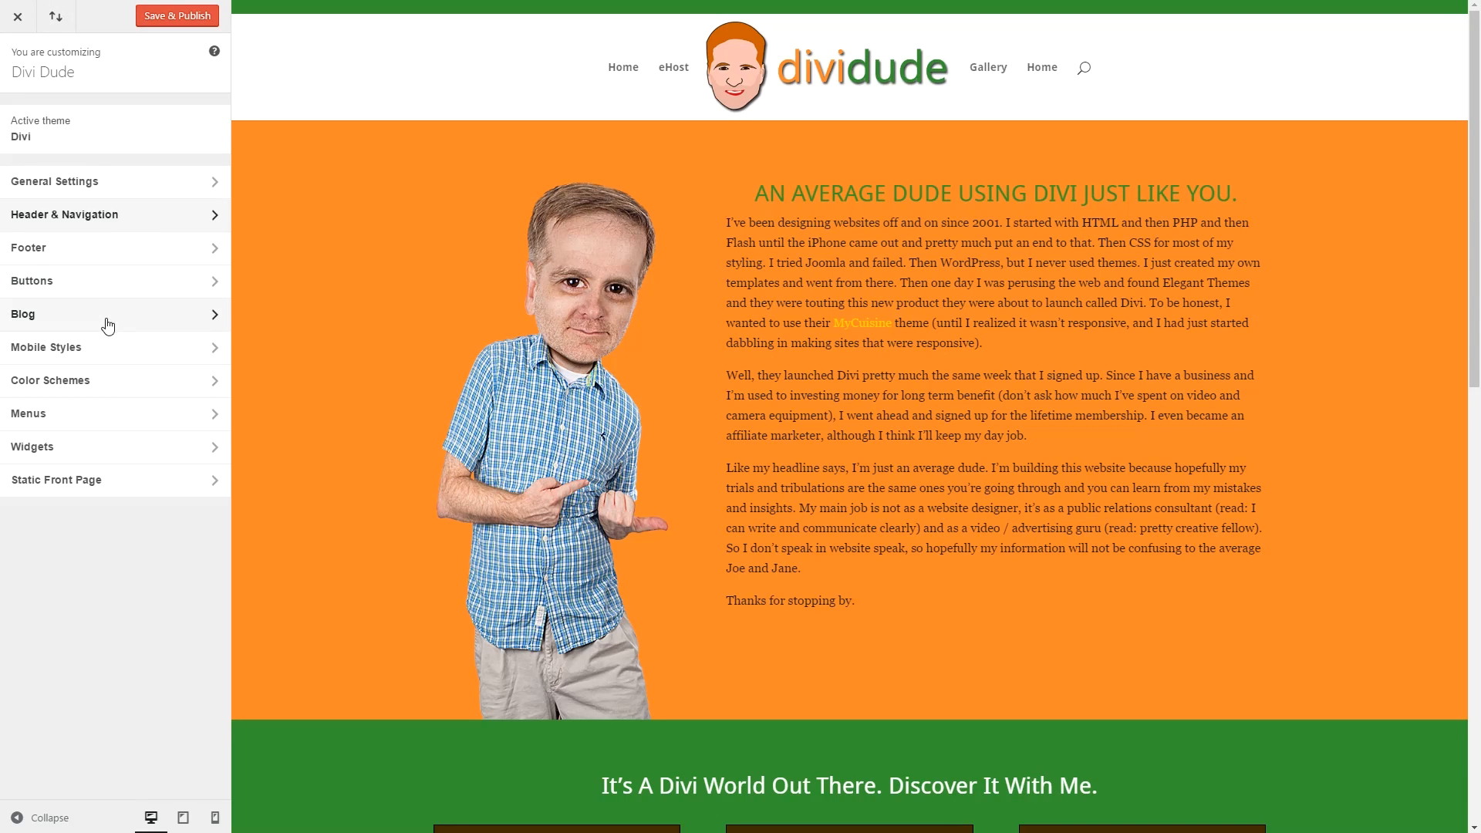
pyautogui.click(96, 422)
pyautogui.click(198, 158)
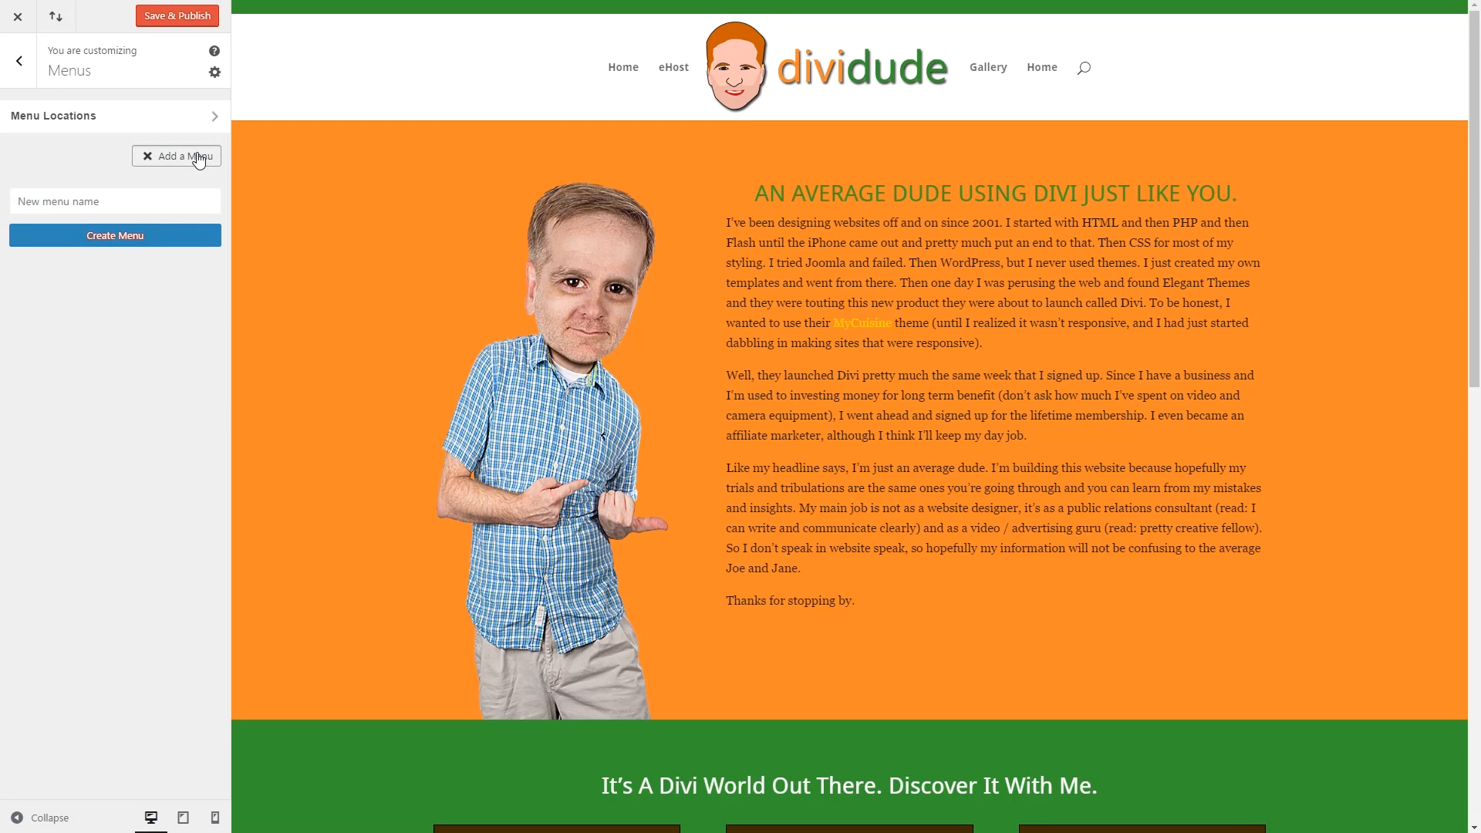
pyautogui.write('Main Menu')
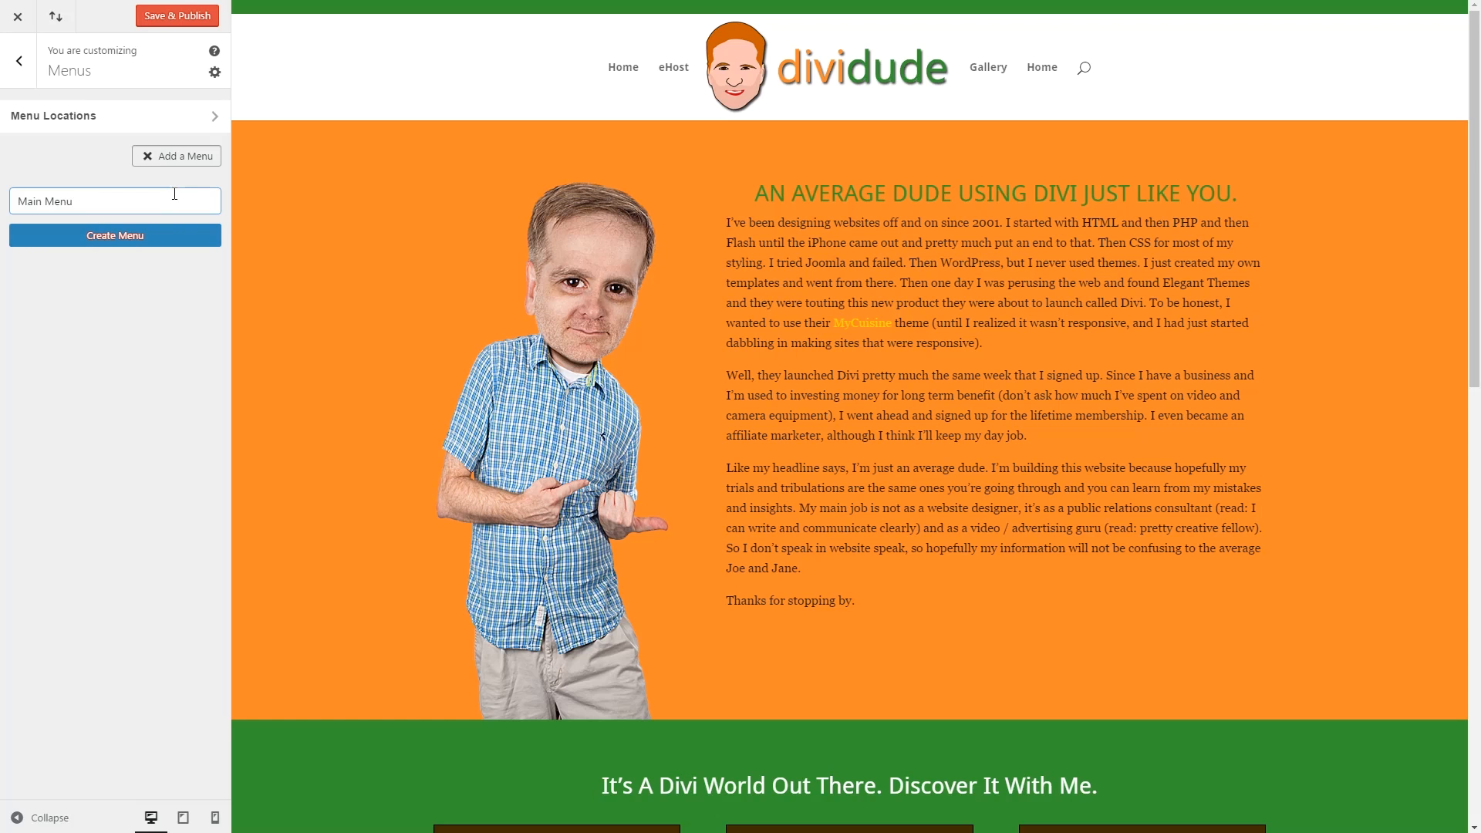
pyautogui.click(151, 235)
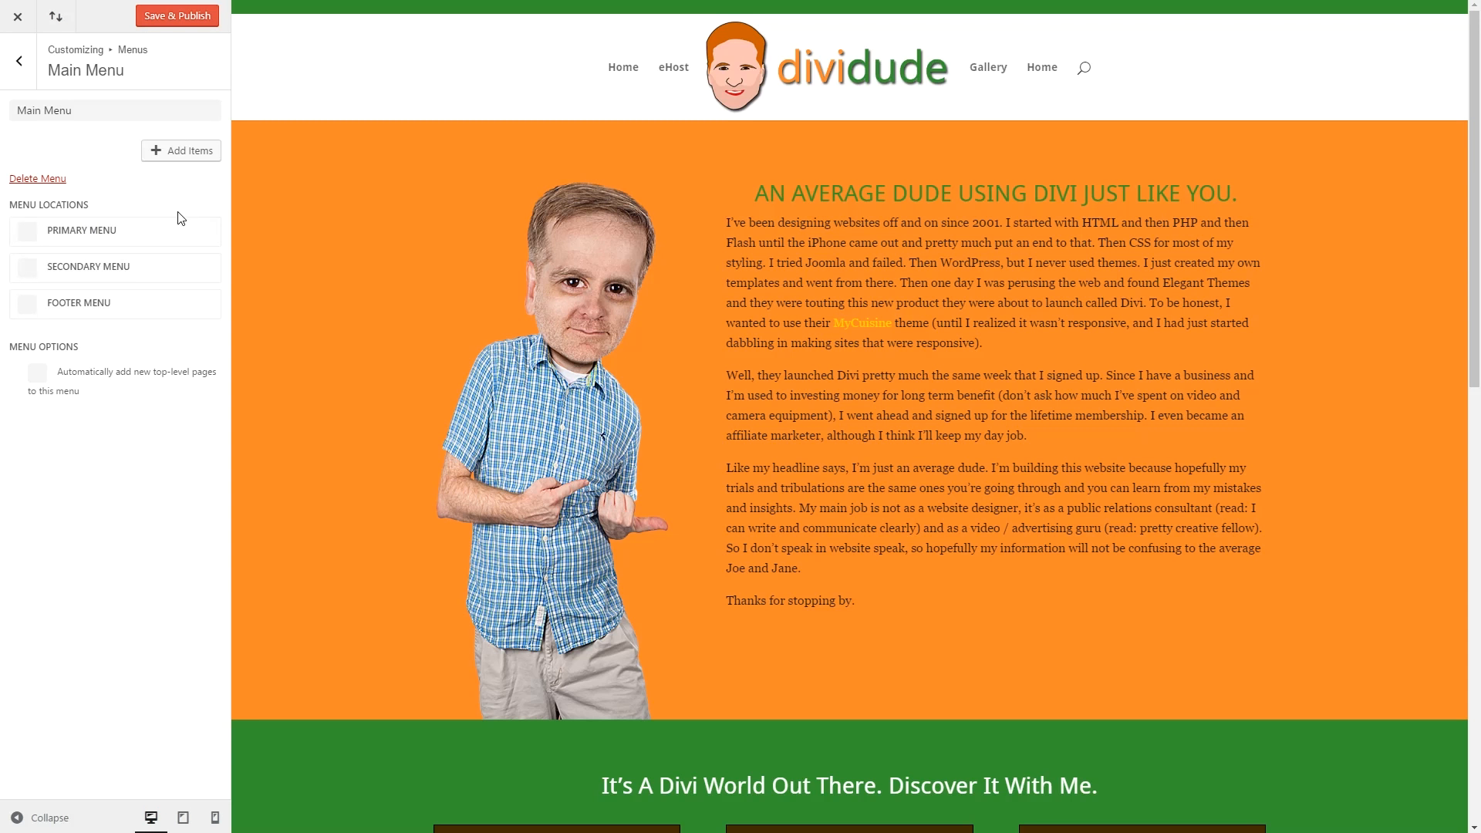
pyautogui.click(31, 236)
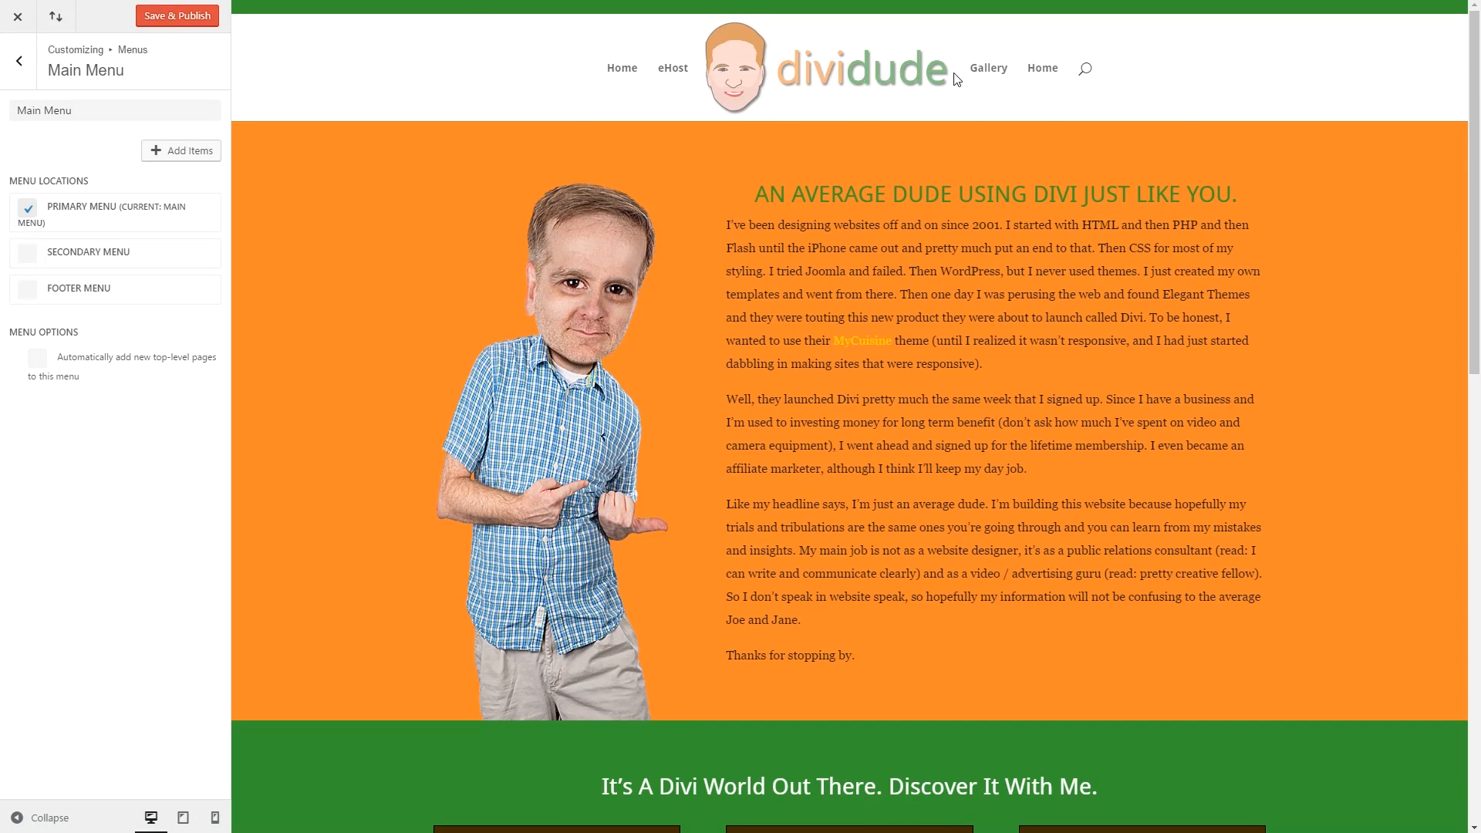
# Save & Publish the customizer changes and close the Customizer.
pyautogui.click(21, 65)
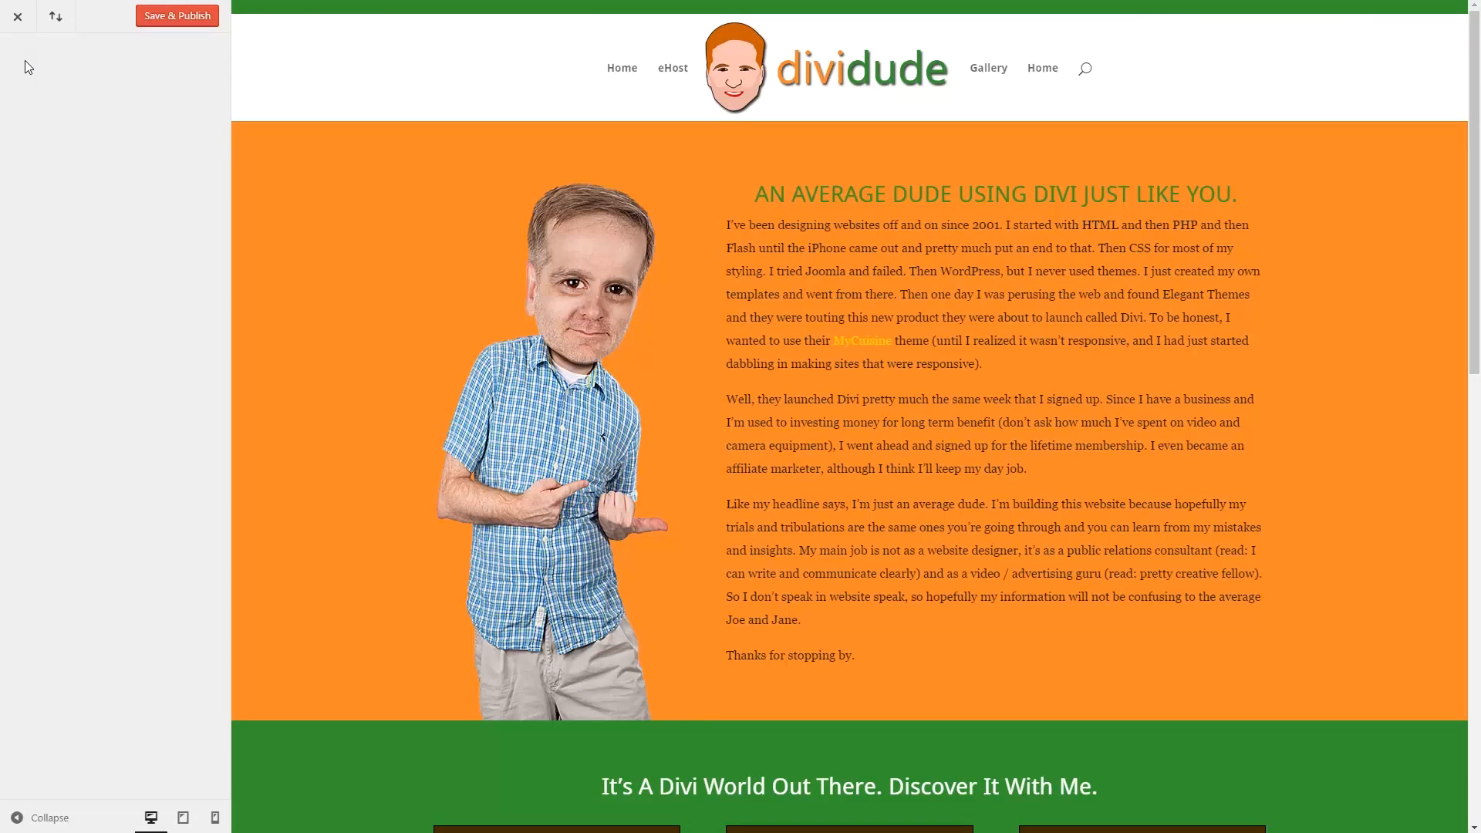
pyautogui.click(23, 67)
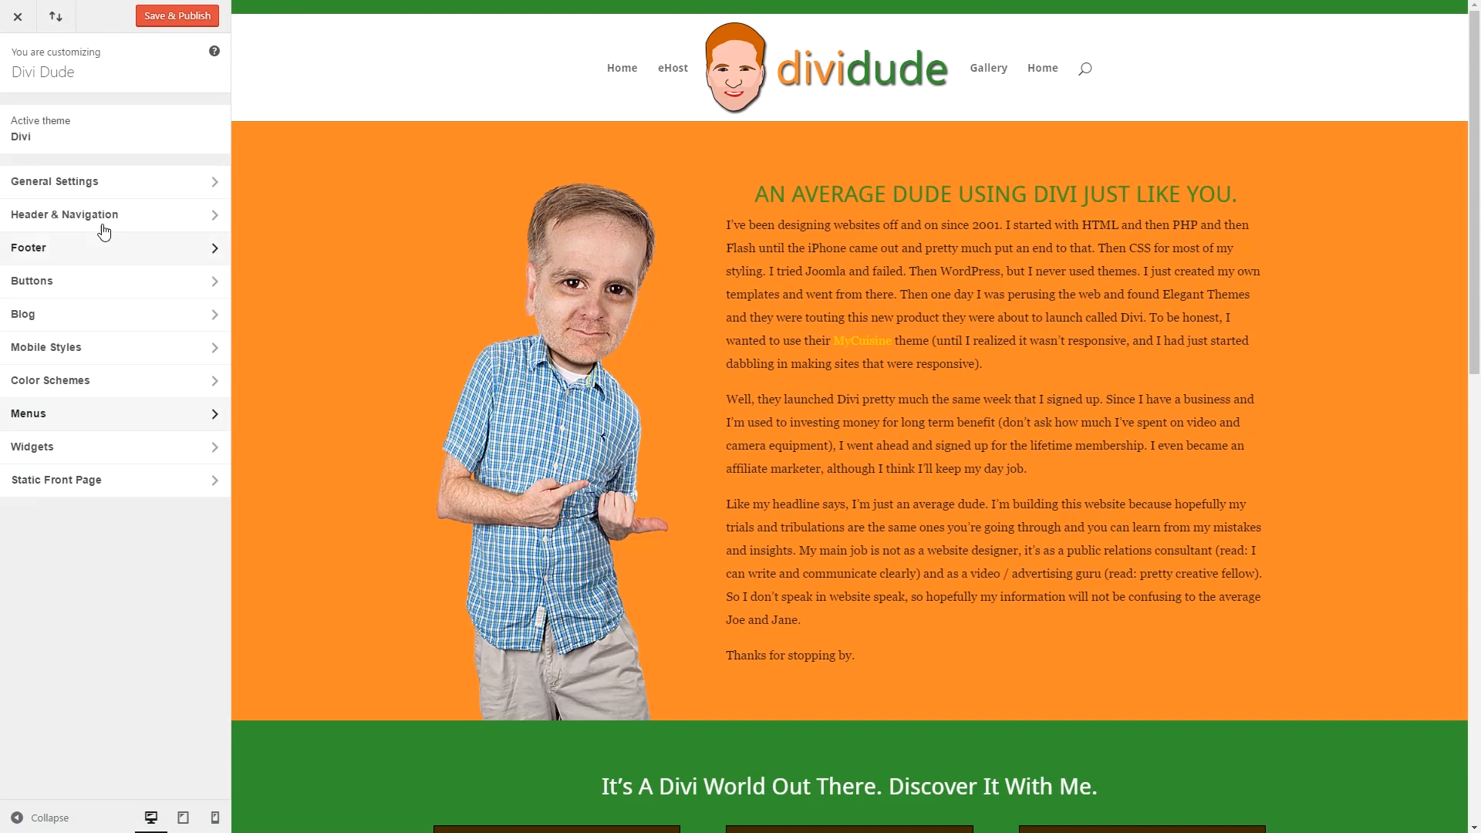
pyautogui.click(167, 18)
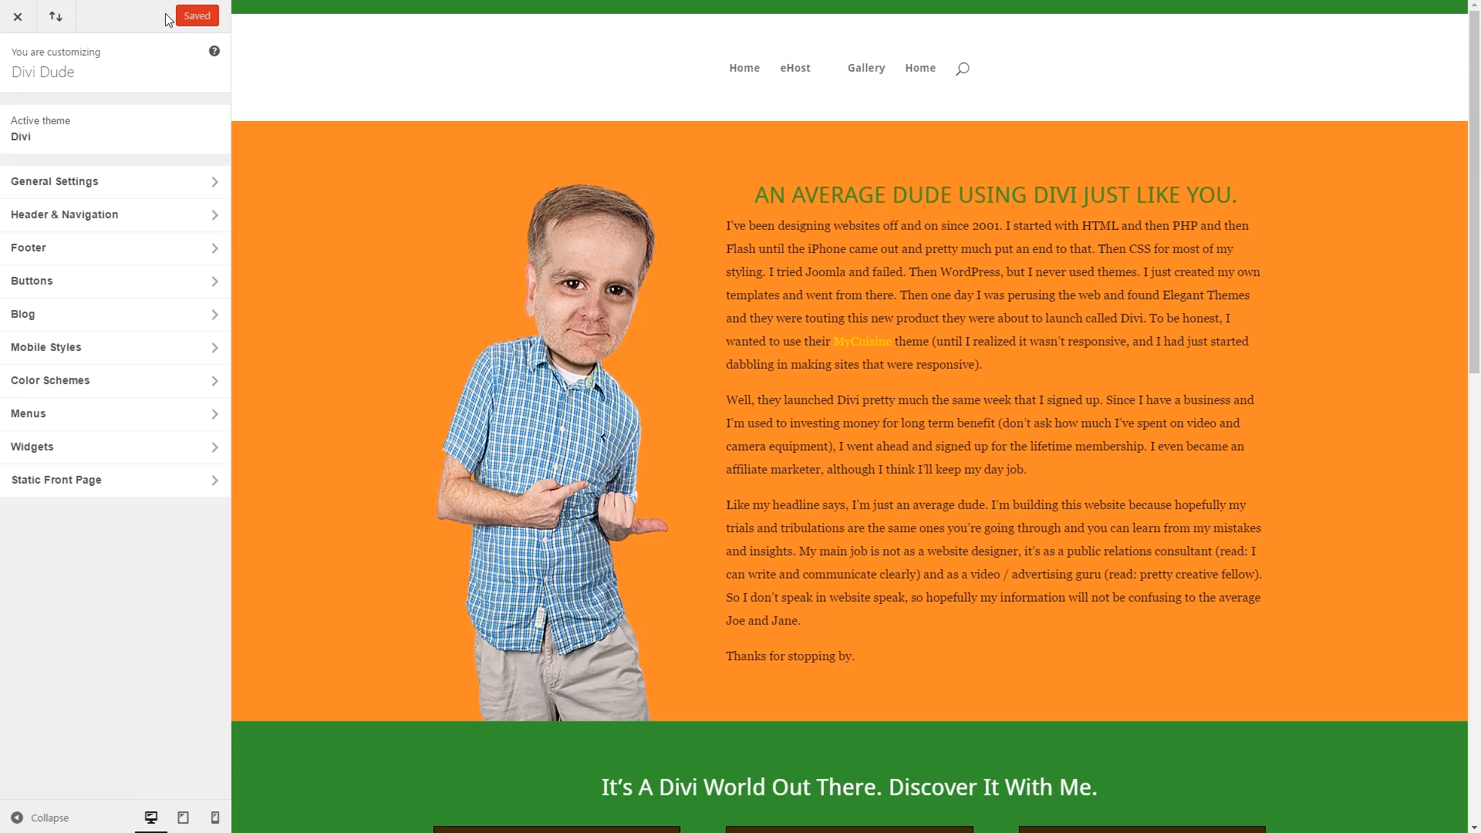
pyautogui.click(23, 21)
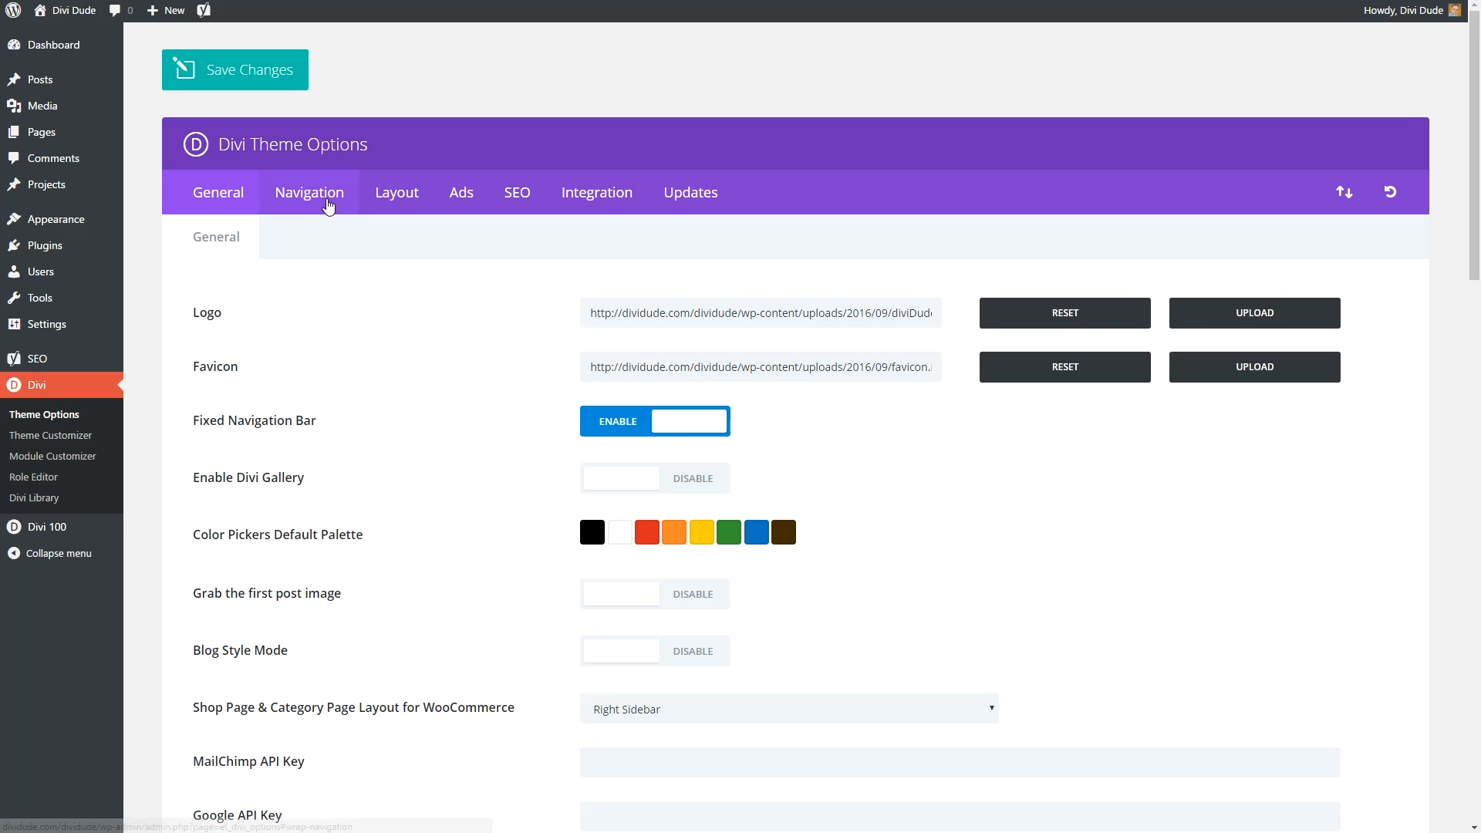
# Exclude the eHost and Gallery pages and the Uncategorized category from navigation, then save.
pyautogui.click(328, 205)
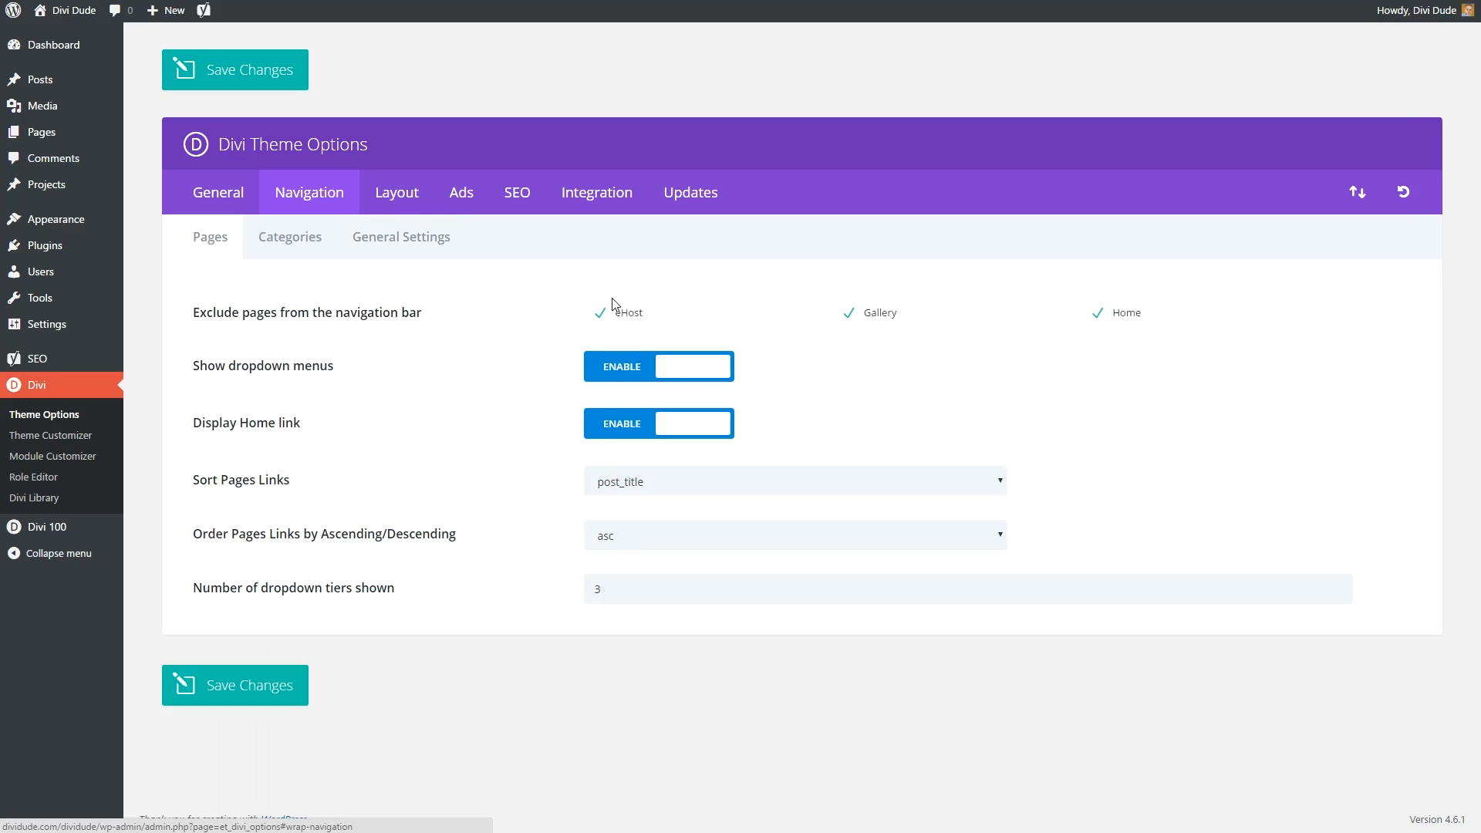
pyautogui.click(636, 323)
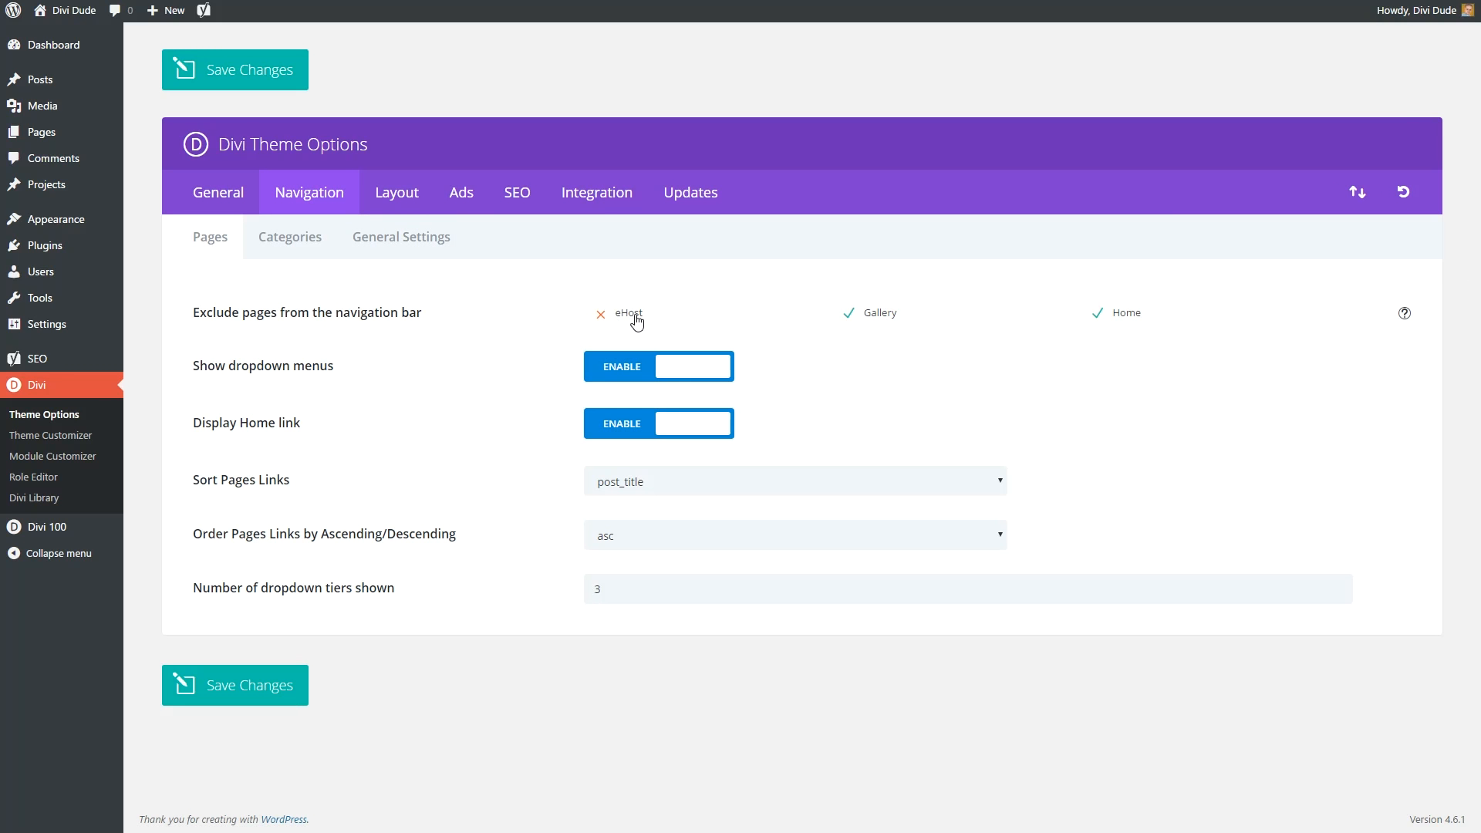
pyautogui.click(895, 322)
pyautogui.click(308, 237)
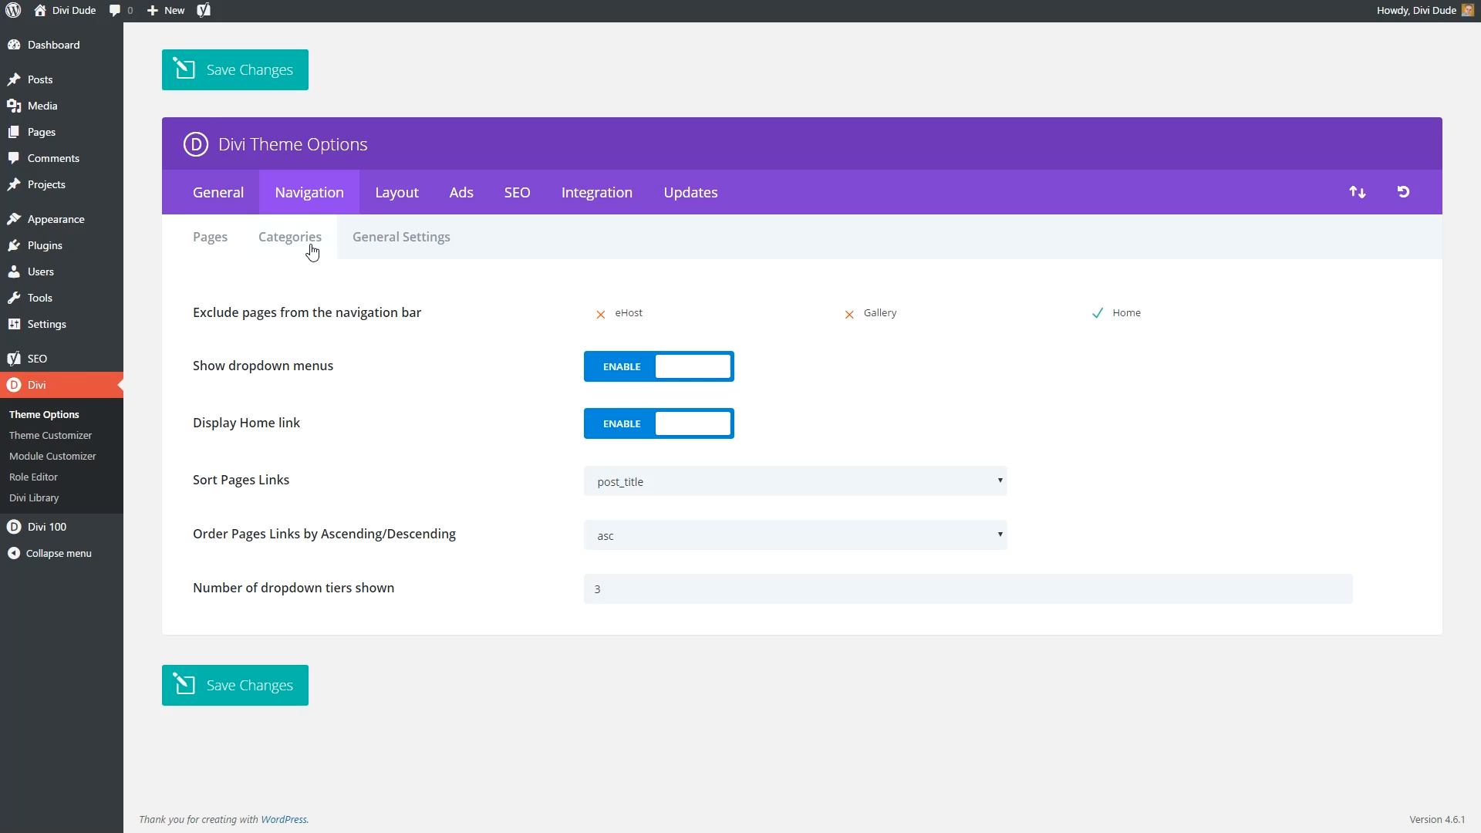
pyautogui.click(661, 317)
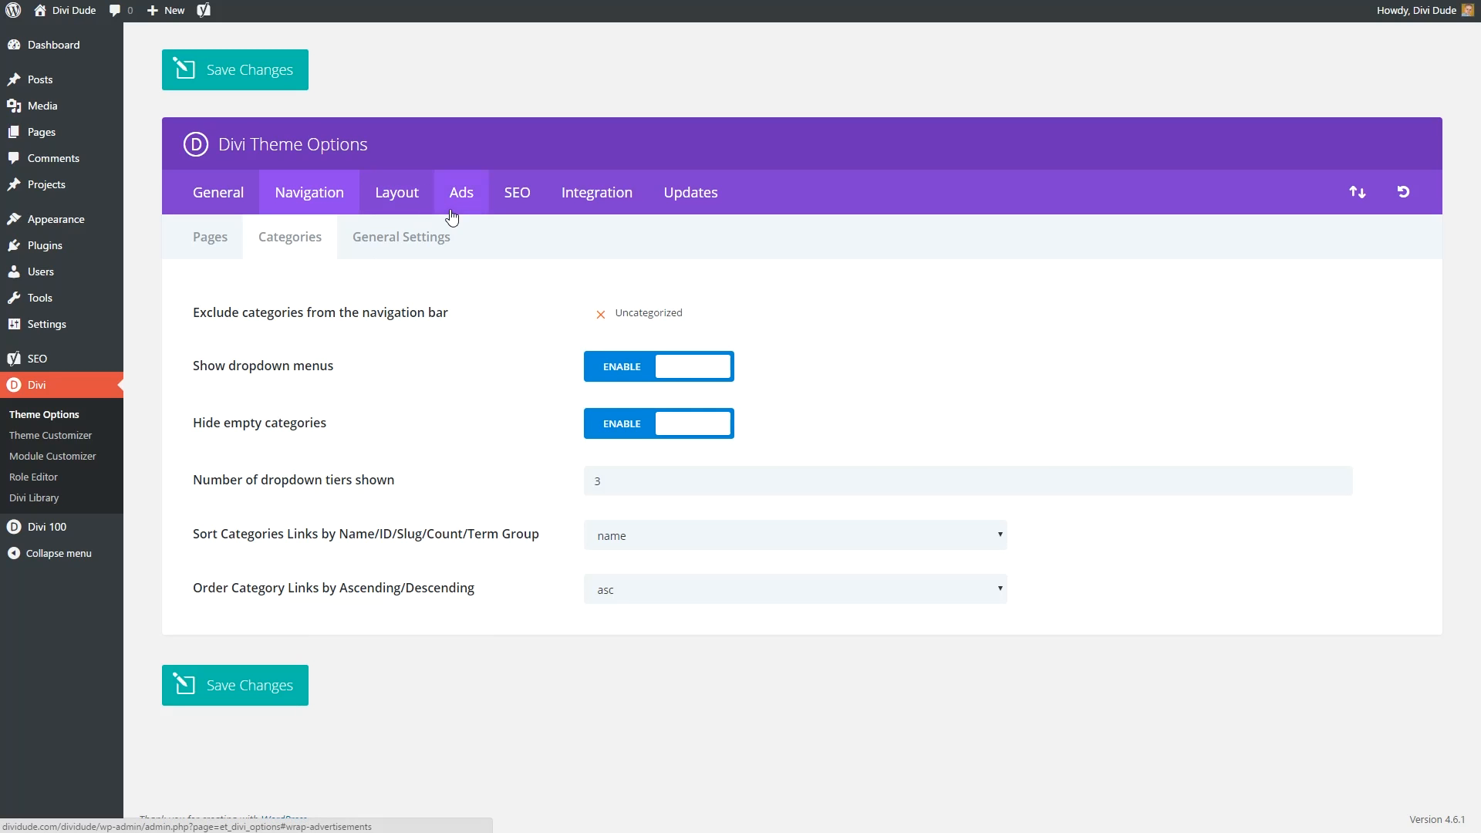
pyautogui.click(411, 235)
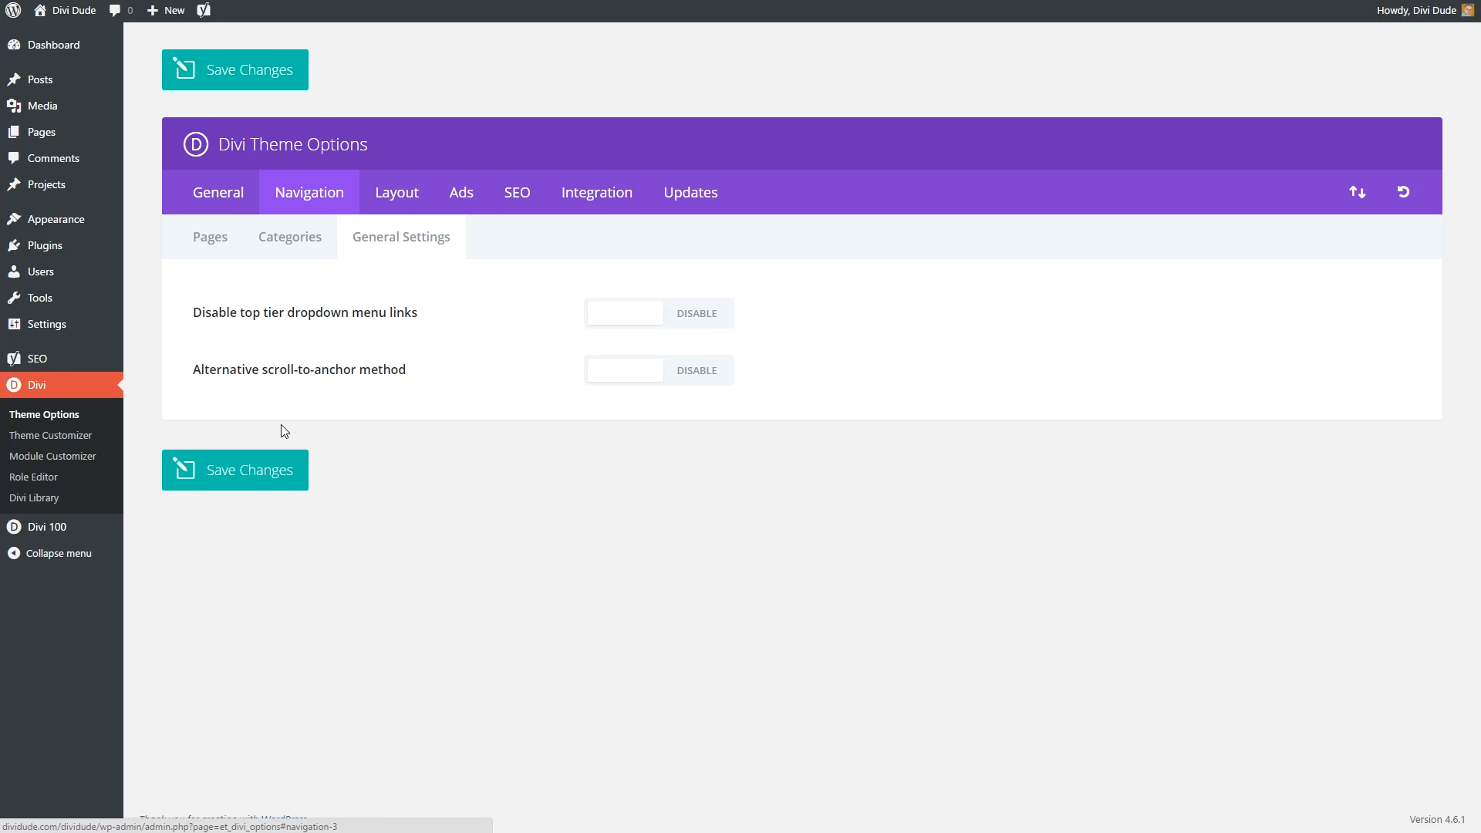
pyautogui.click(276, 472)
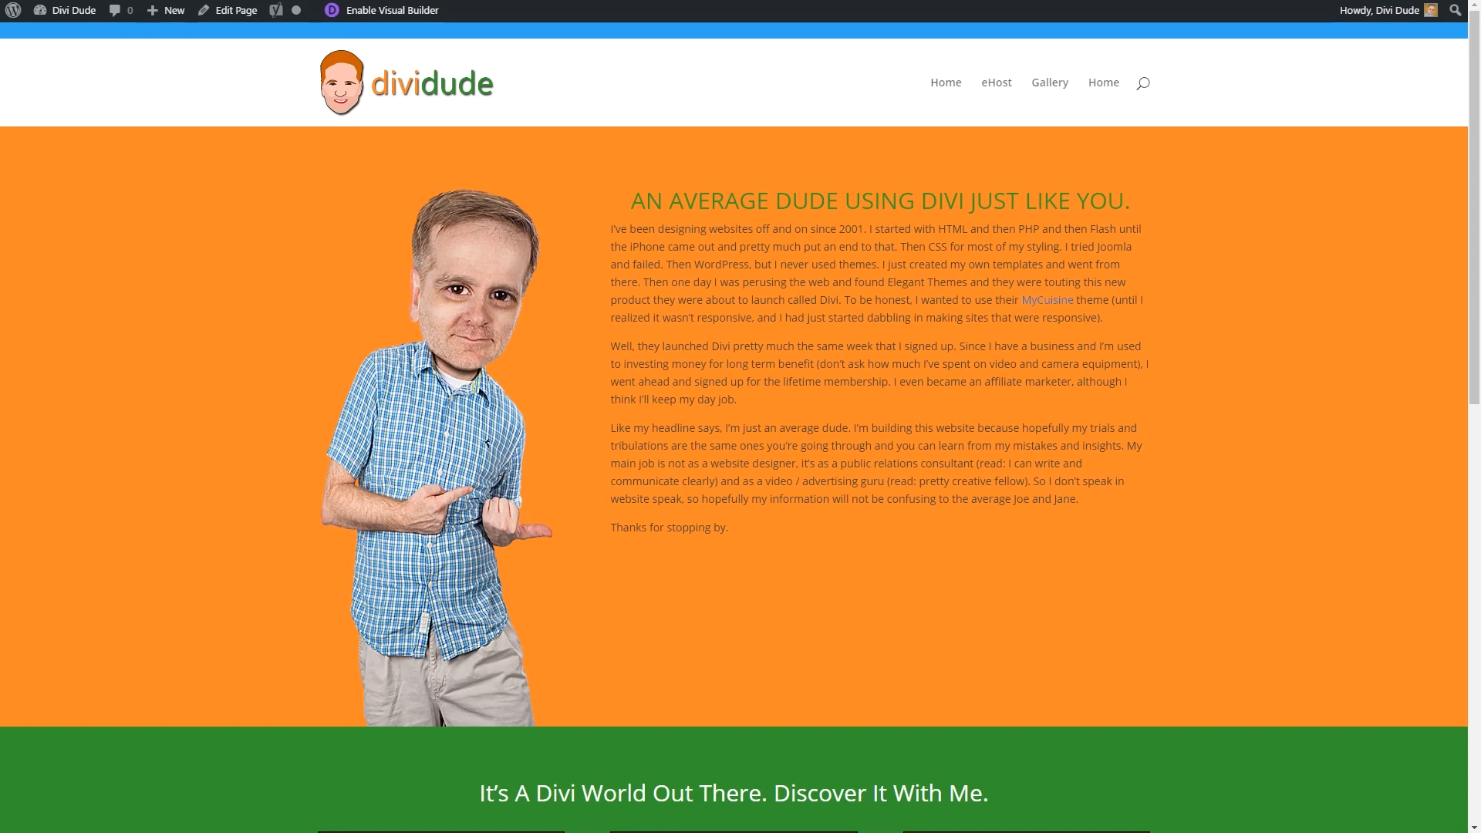
pyautogui.press('F5')
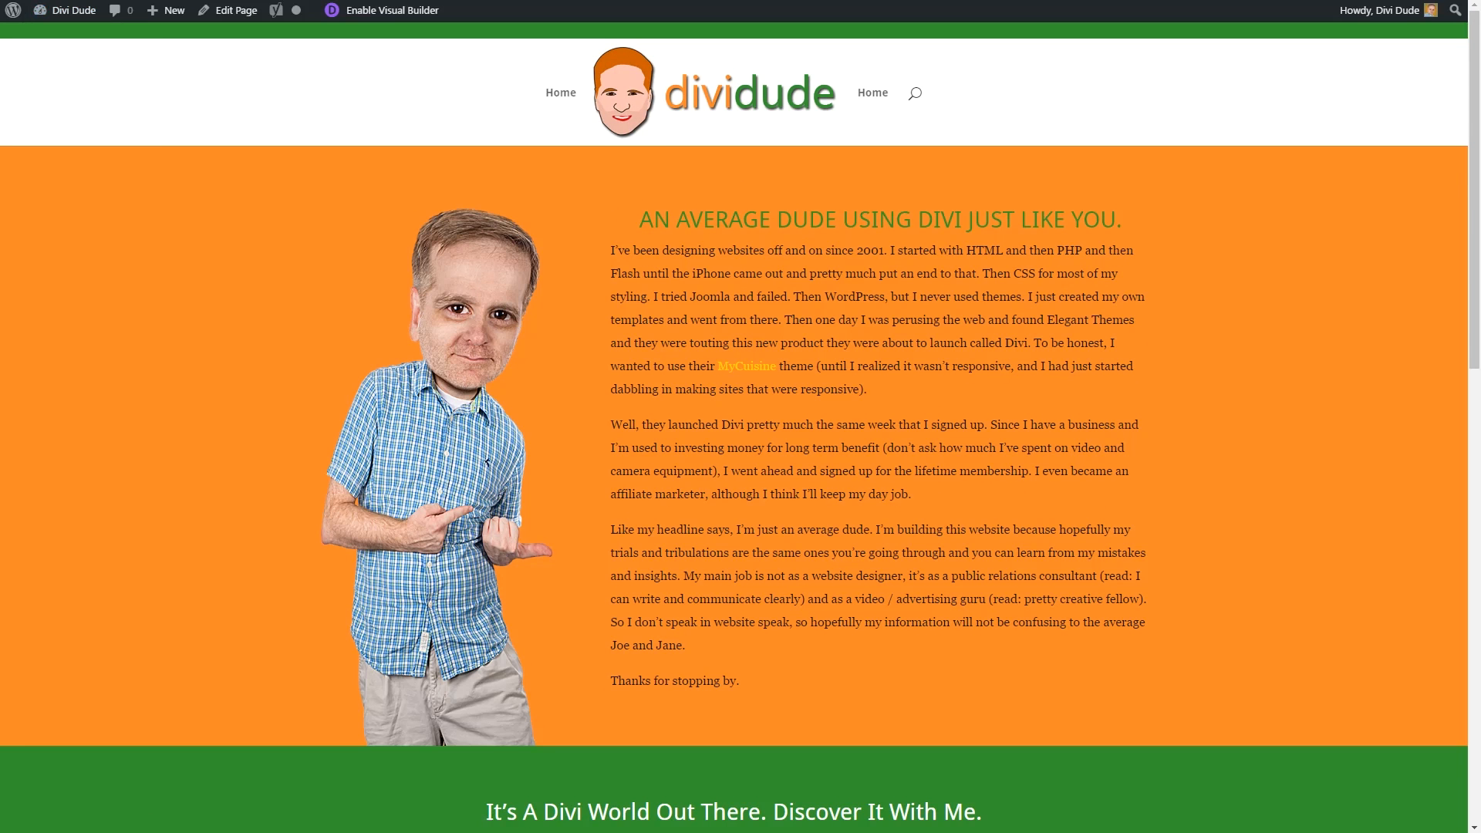
pyautogui.hotkey('ctrl', 'shift', 'Tab')
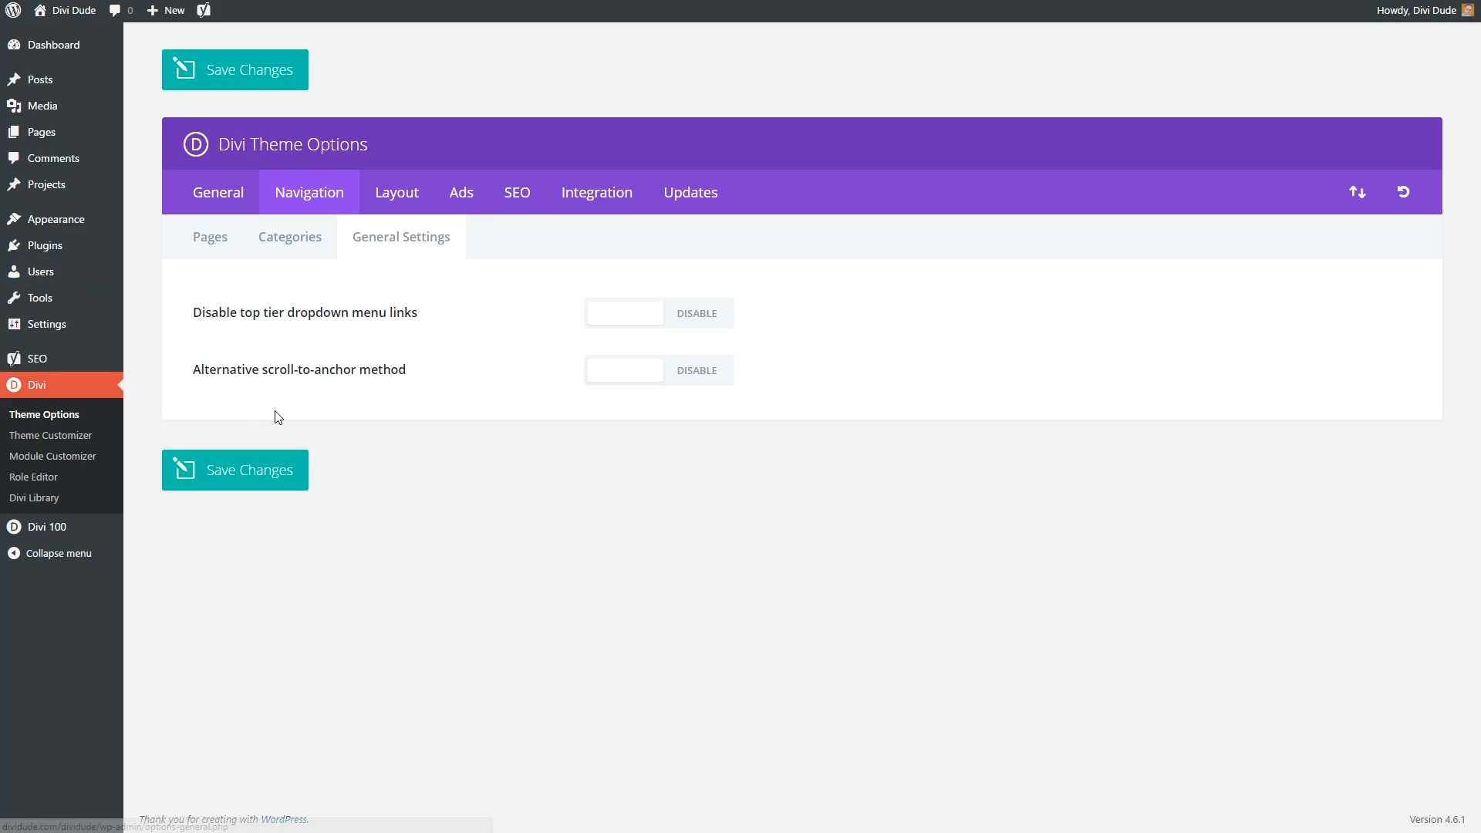
# Disable Display Home link under the Pages navigation options and save the change.
pyautogui.click(209, 241)
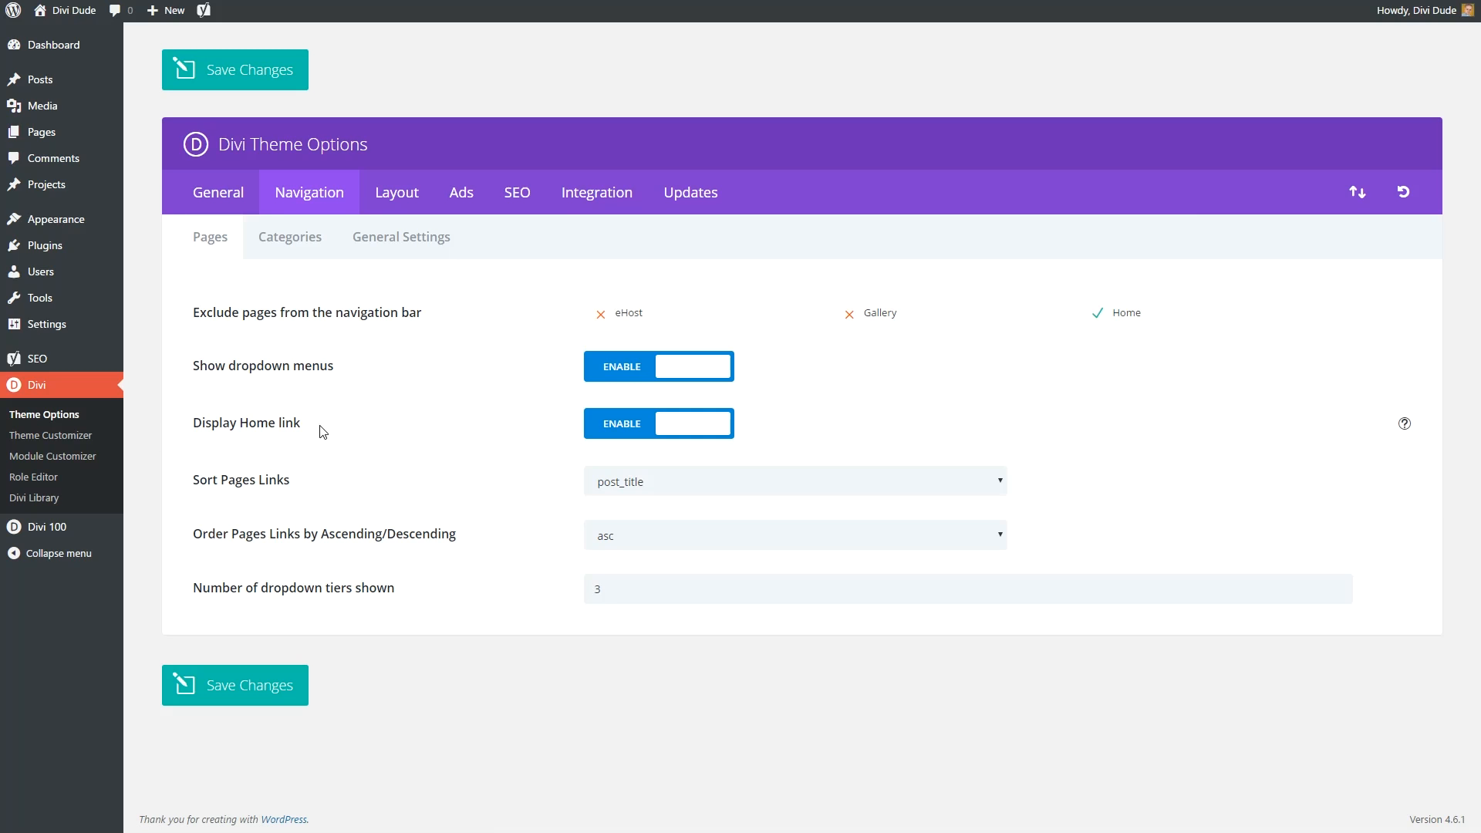
pyautogui.click(606, 432)
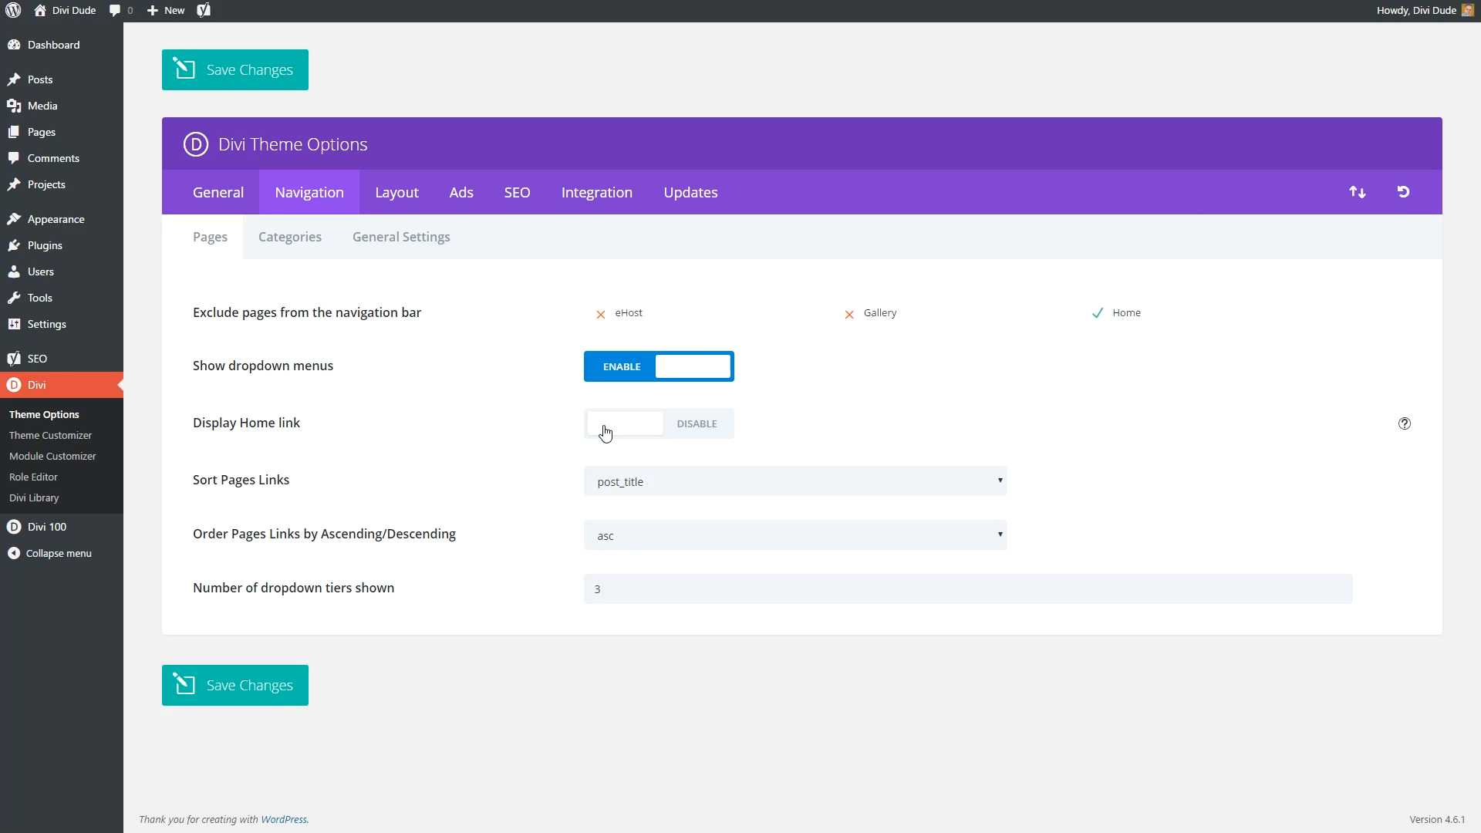
pyautogui.click(233, 694)
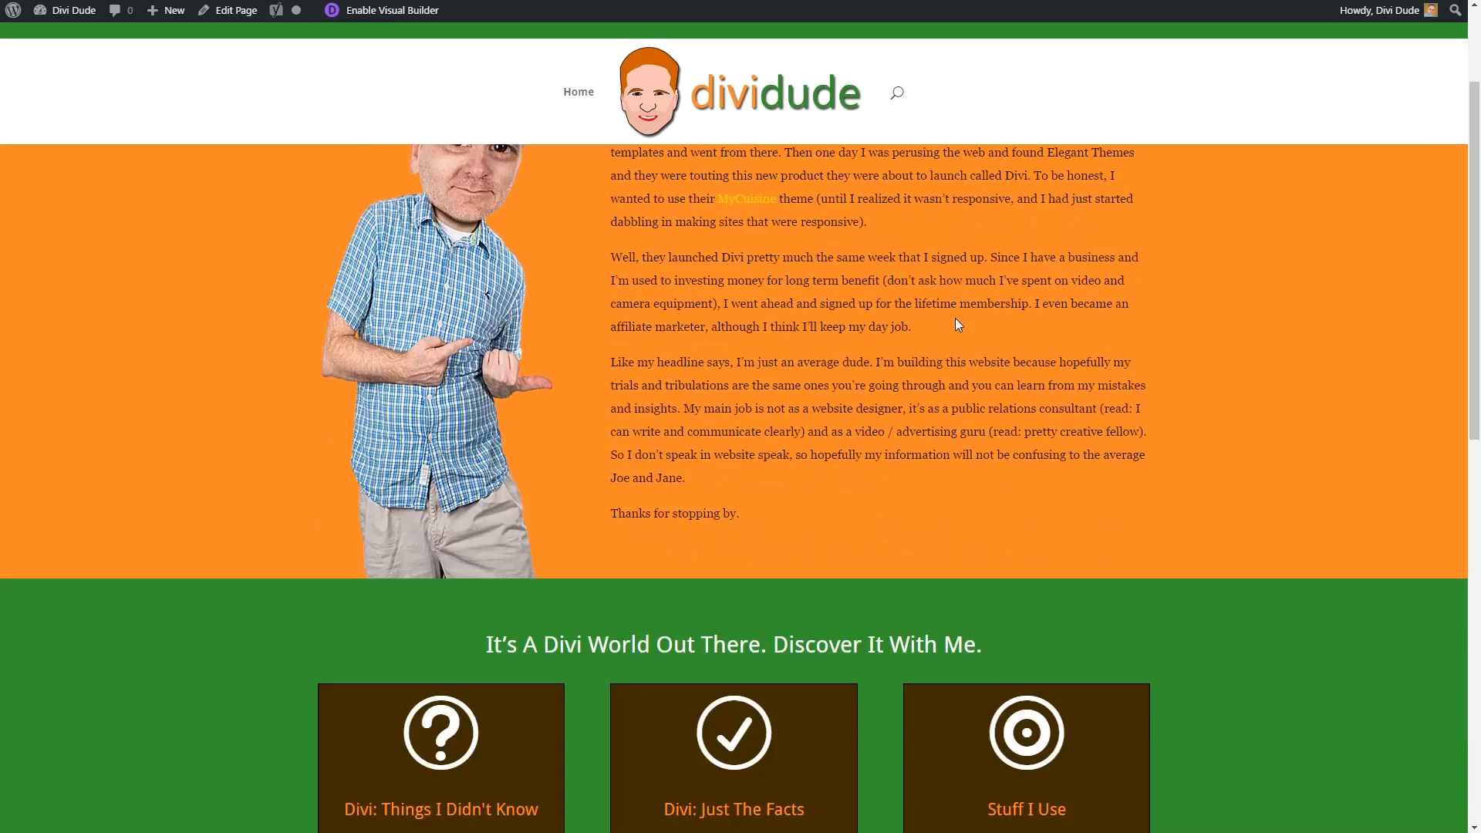
pyautogui.scroll(-5, 956, 318)
pyautogui.scroll(-5, 955, 318)
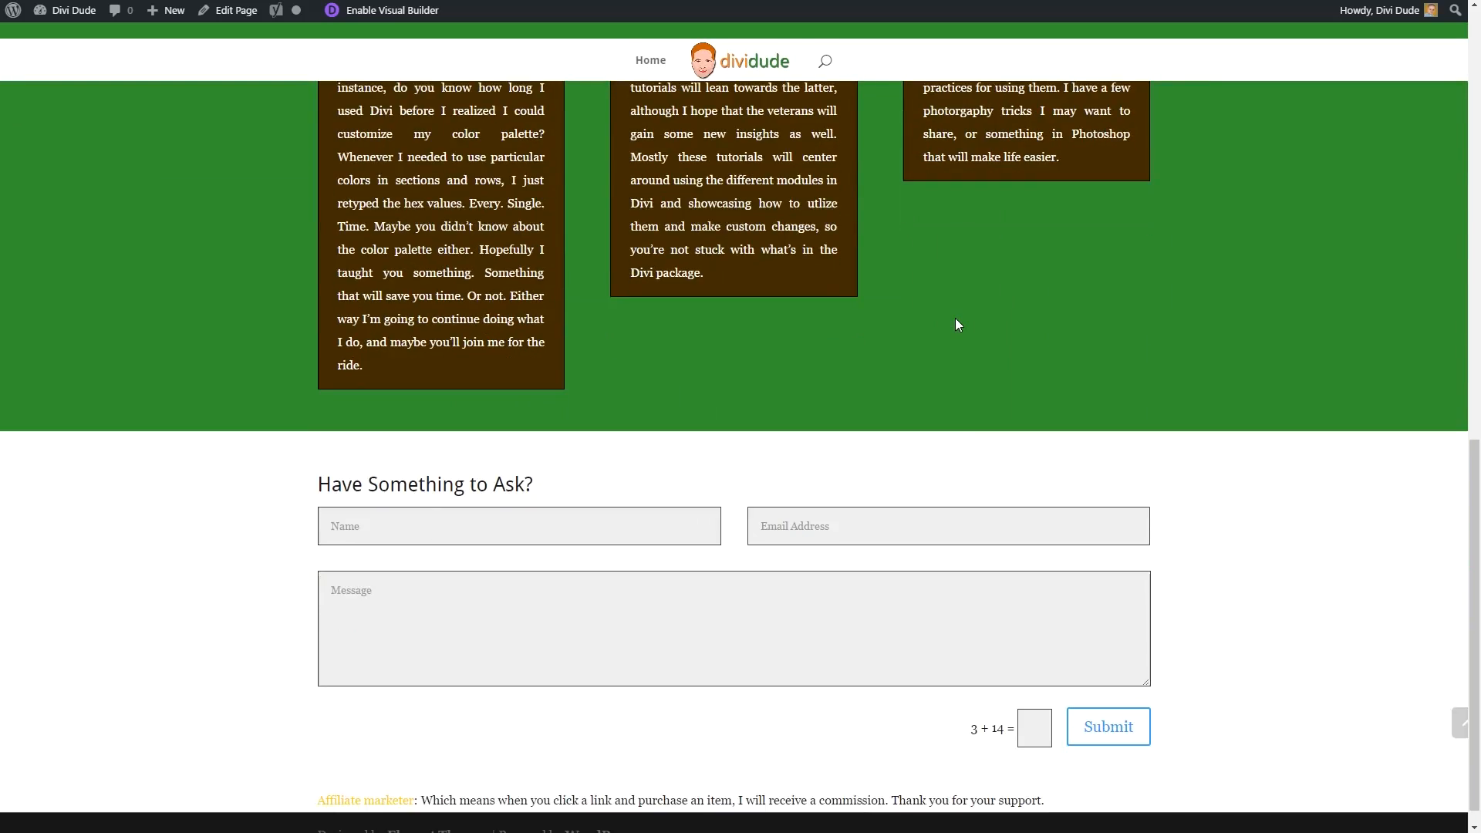
pyautogui.scroll(12, 955, 318)
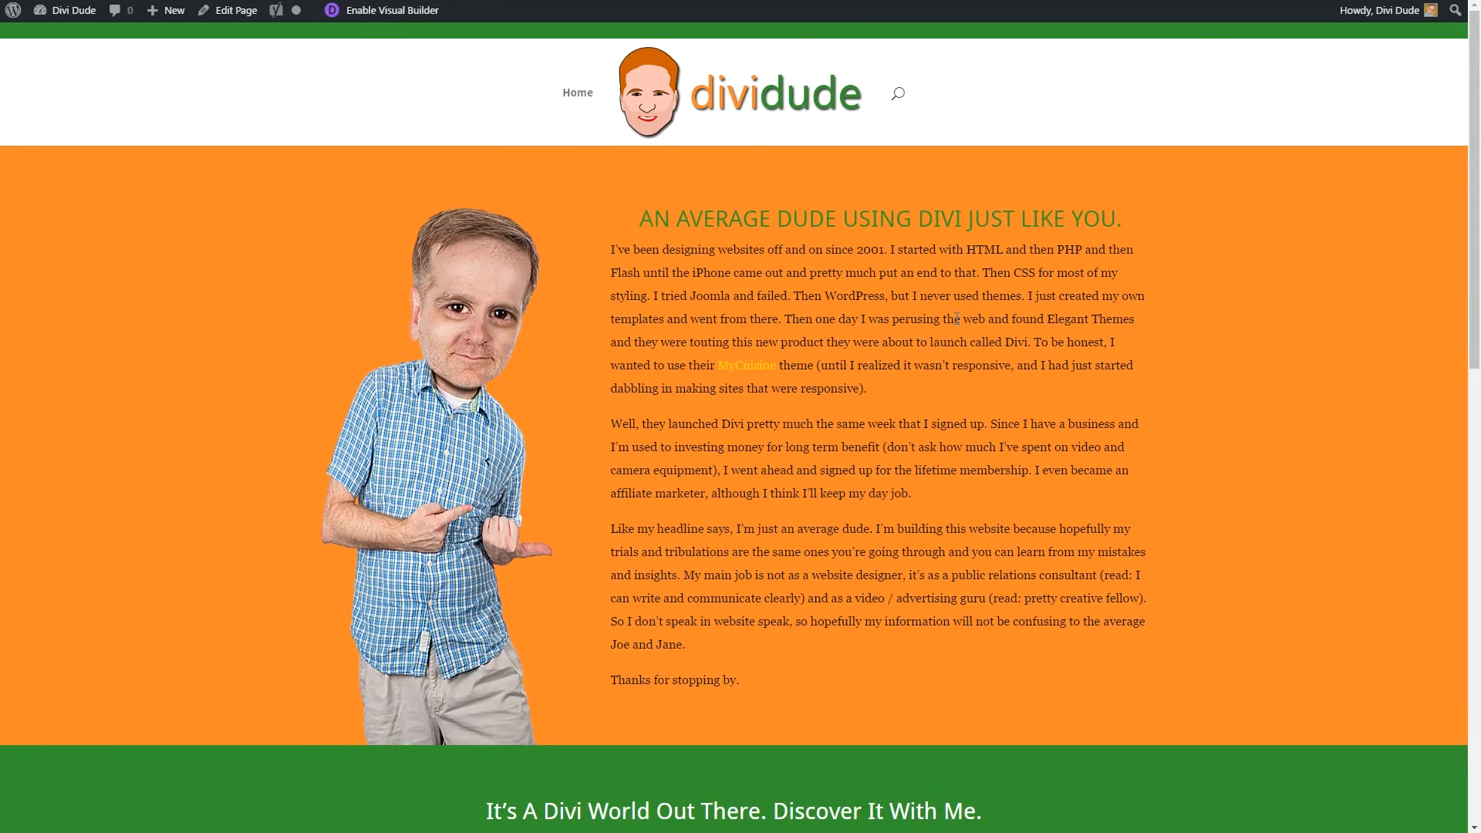